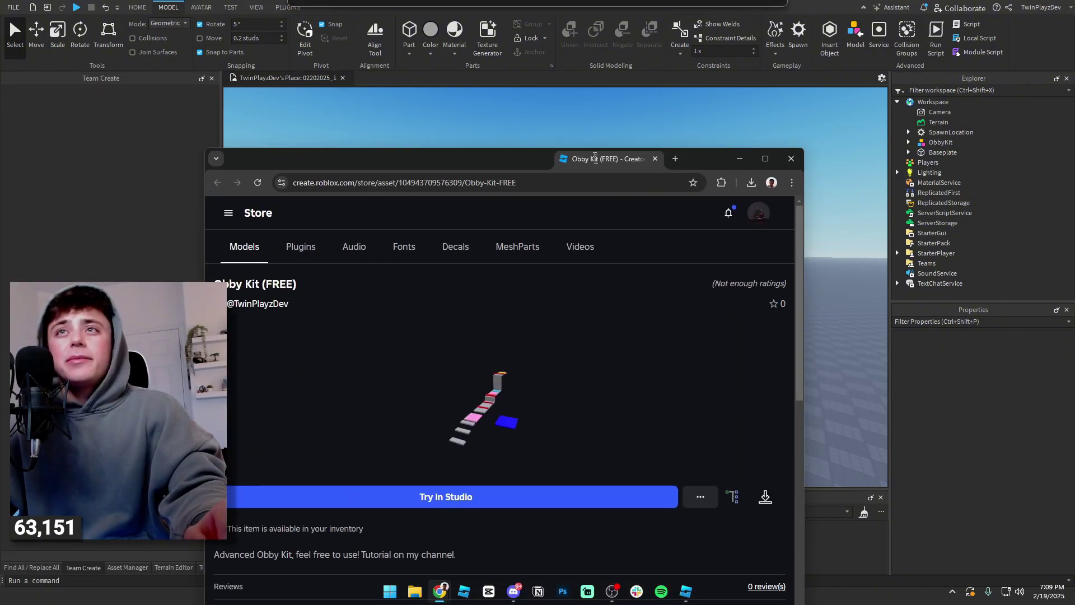
Step: Switch from the Creator Store page back to Roblox Studio and expand the ObbyKit model to view its service-named groups
drag(593, 160, 742, 65)
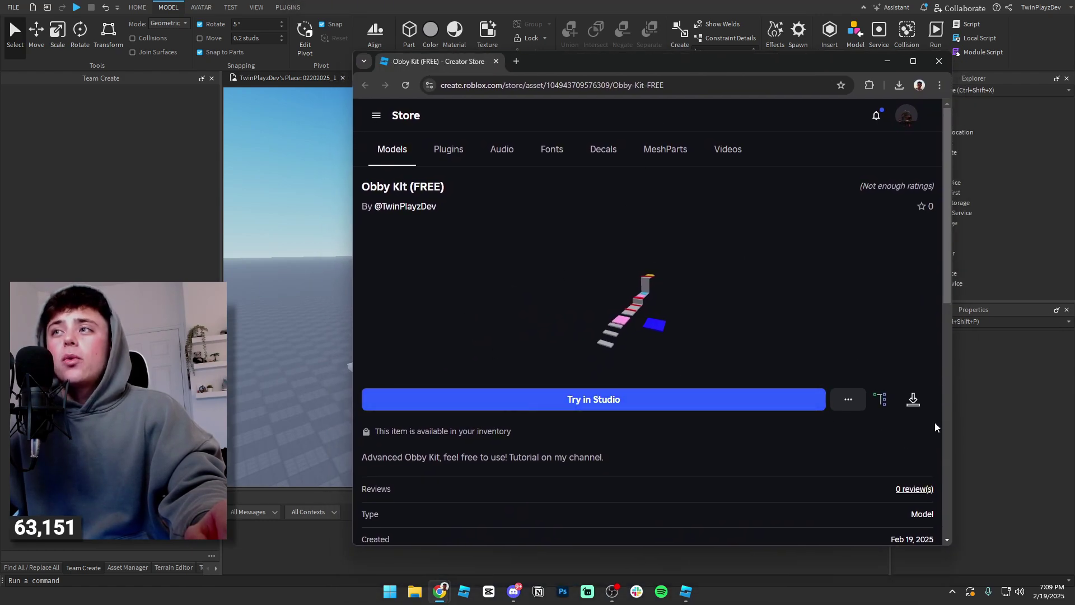
key(alt+Tab)
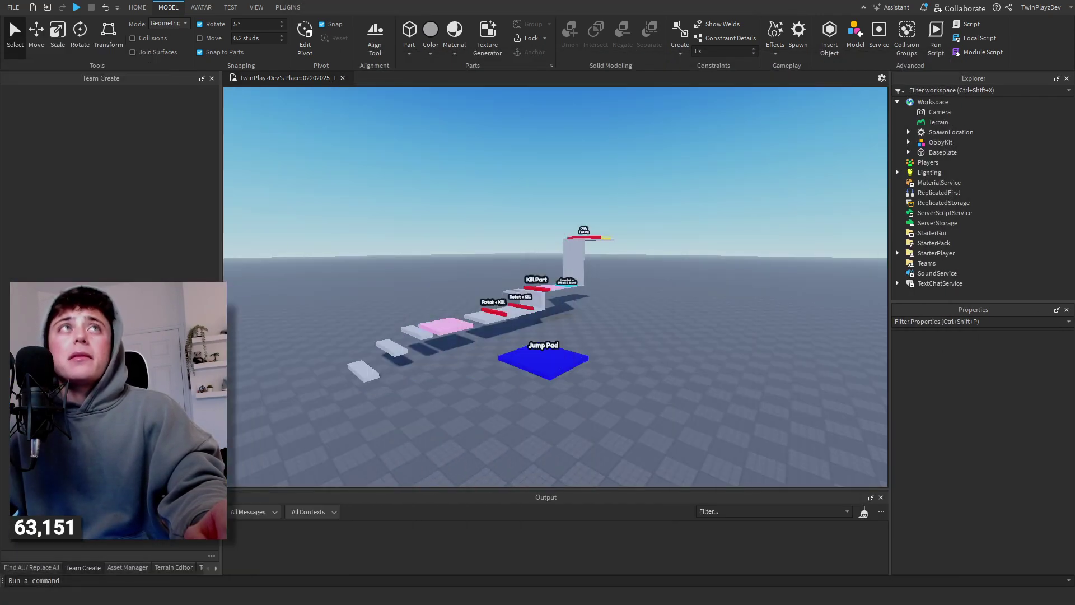
click(904, 142)
click(909, 142)
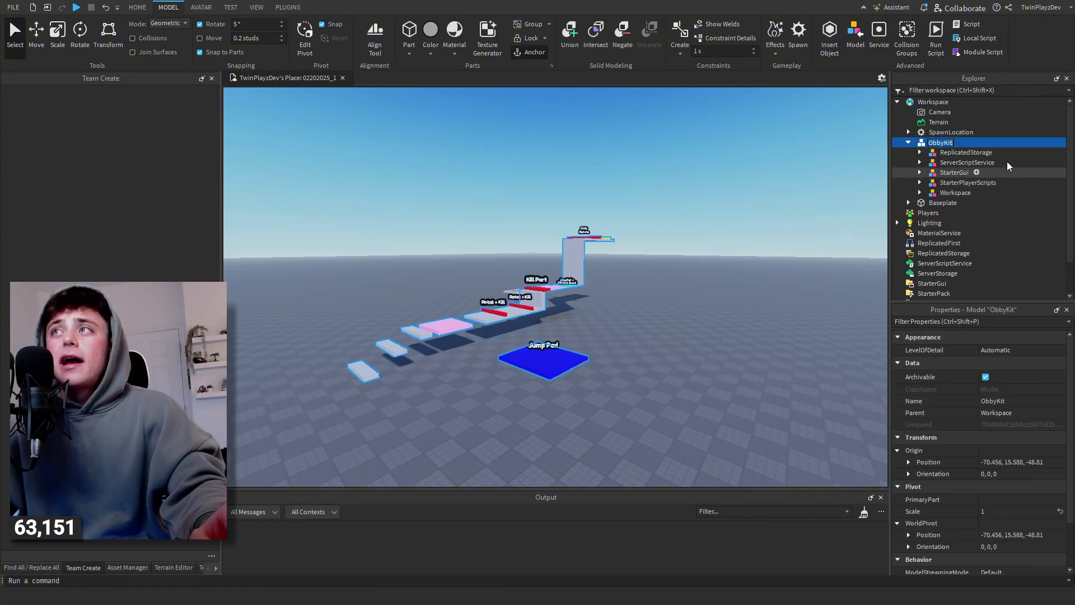
key(F2)
key(a)
right_drag(657, 280, 653, 279)
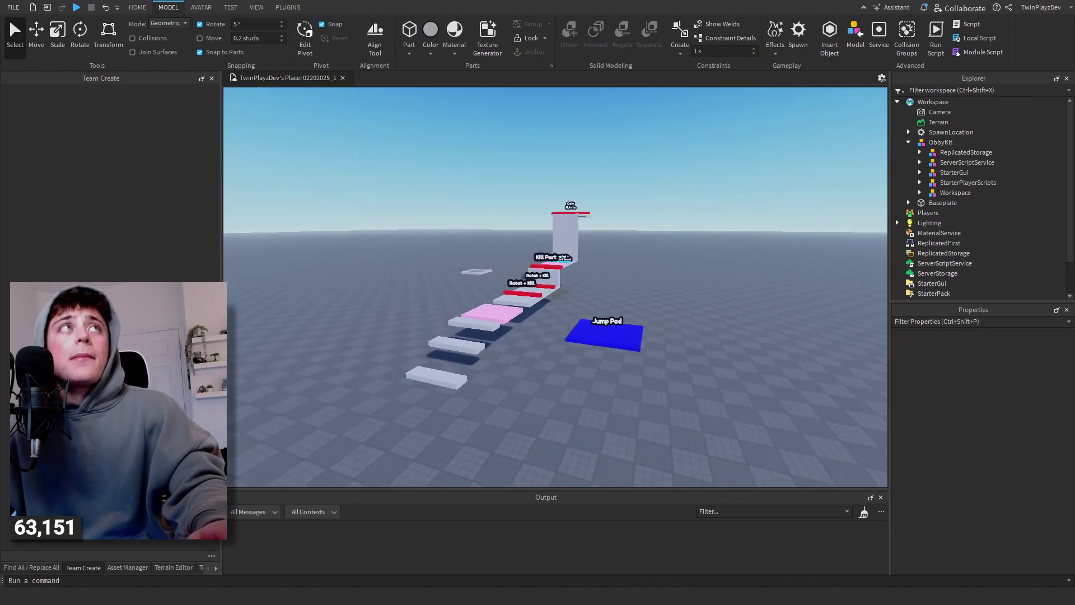
Step: Bring up the Roblox profile in the browser, open the [Un-copylocked] Obby Game Kit page and view its available options
drag(0, 81, 757, 64)
drag(689, 544, 773, 532)
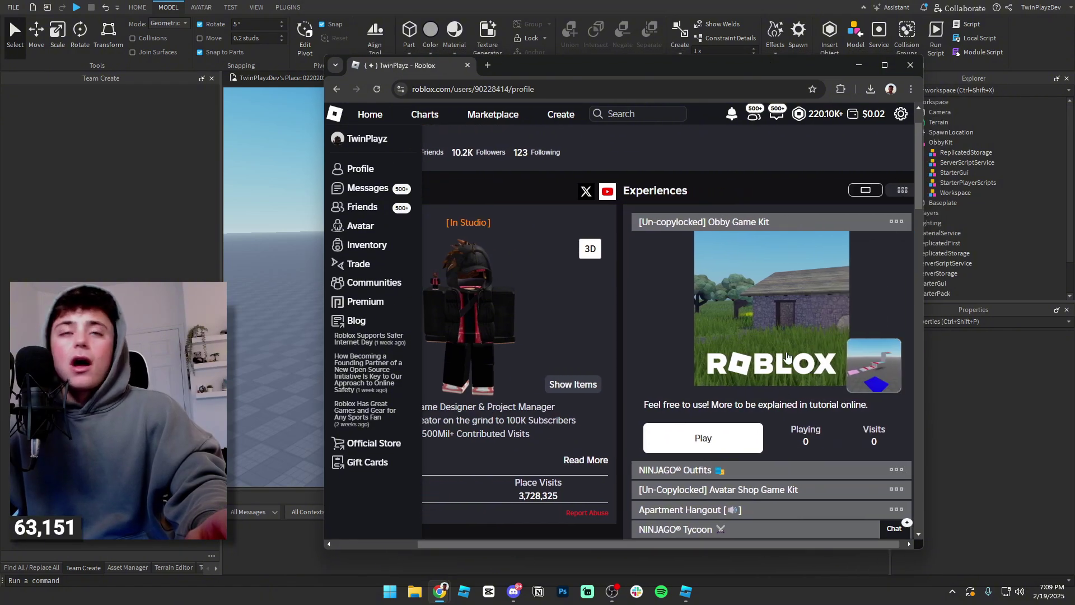
click(787, 355)
click(892, 164)
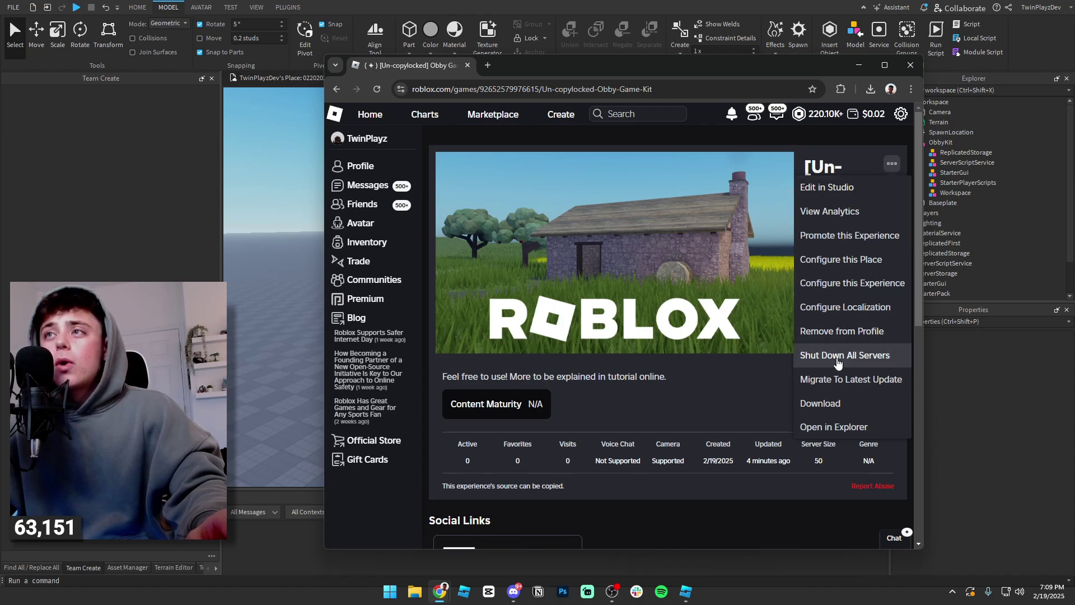
click(891, 164)
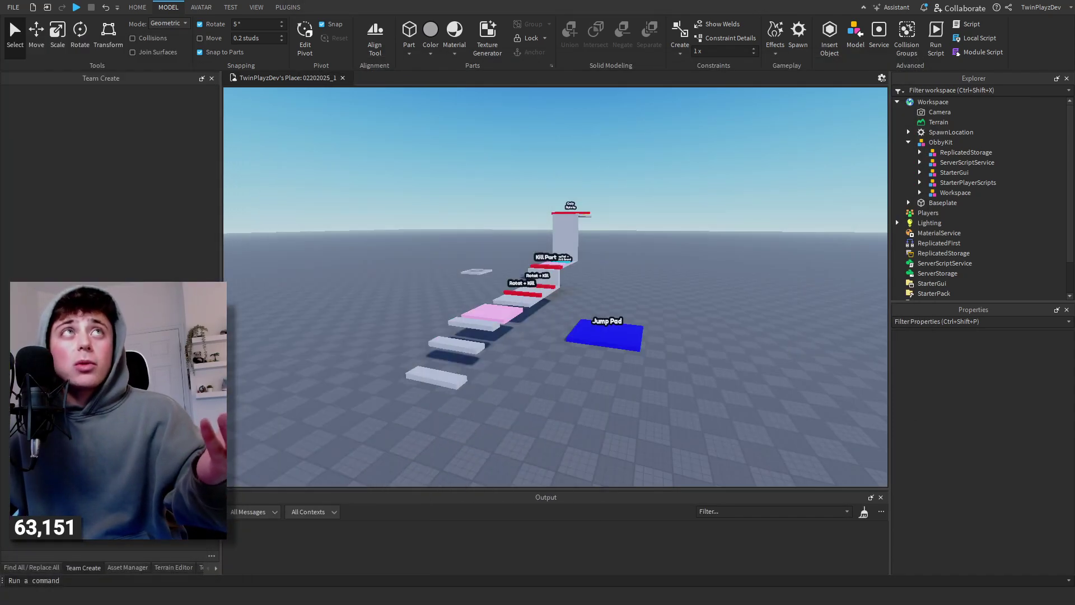
Step: In Roblox Studio, publish the place to Roblox and clear the output log
key(a)
right_drag(653, 240, 689, 227)
key(d)
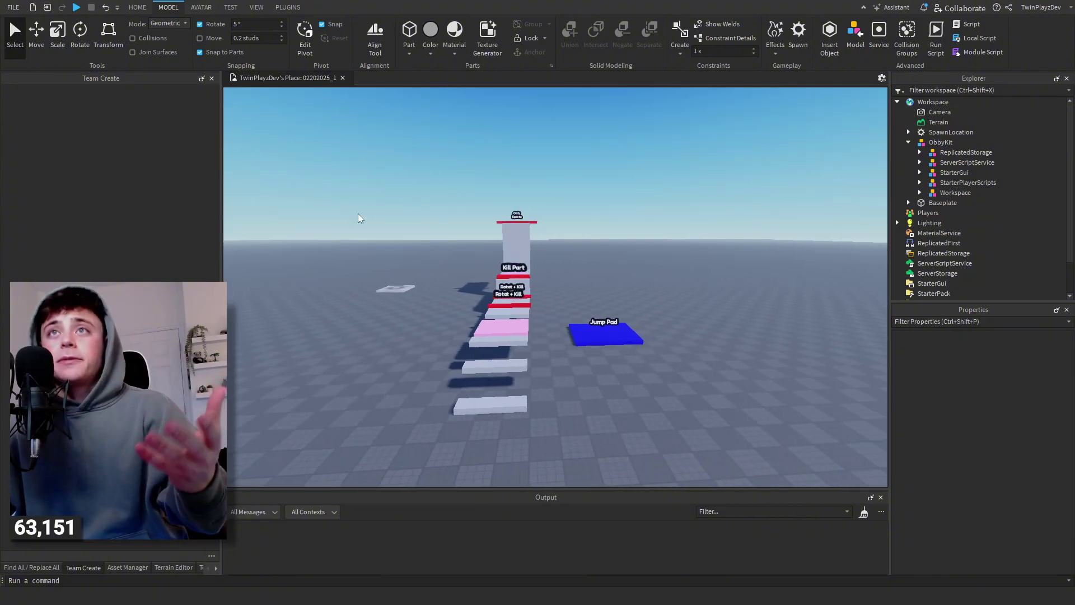
drag(222, 213, 243, 205)
click(22, 9)
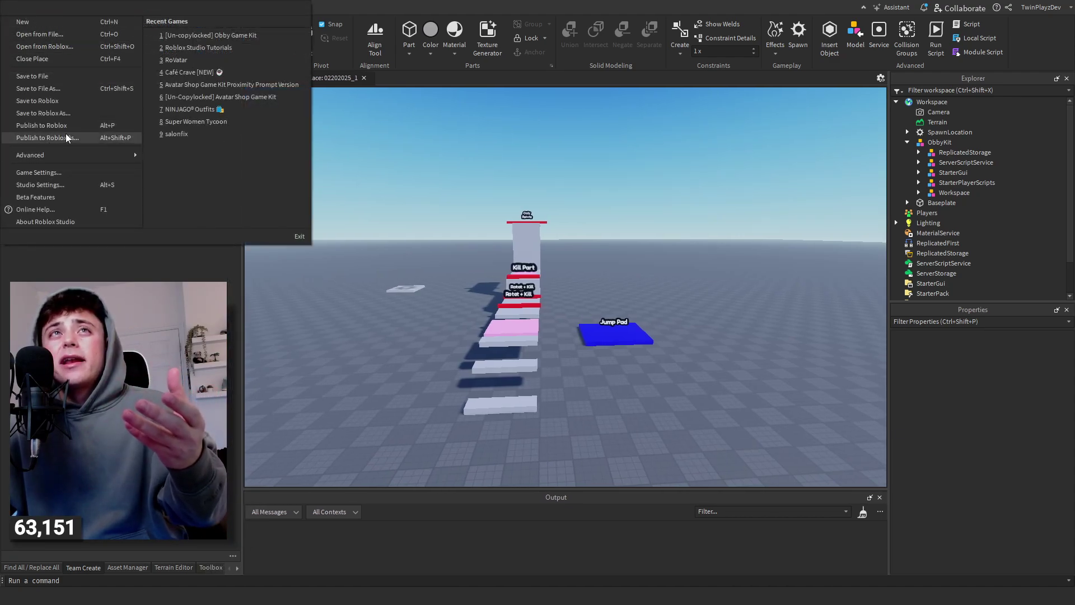
click(37, 126)
right_drag(653, 248, 758, 388)
key(a)
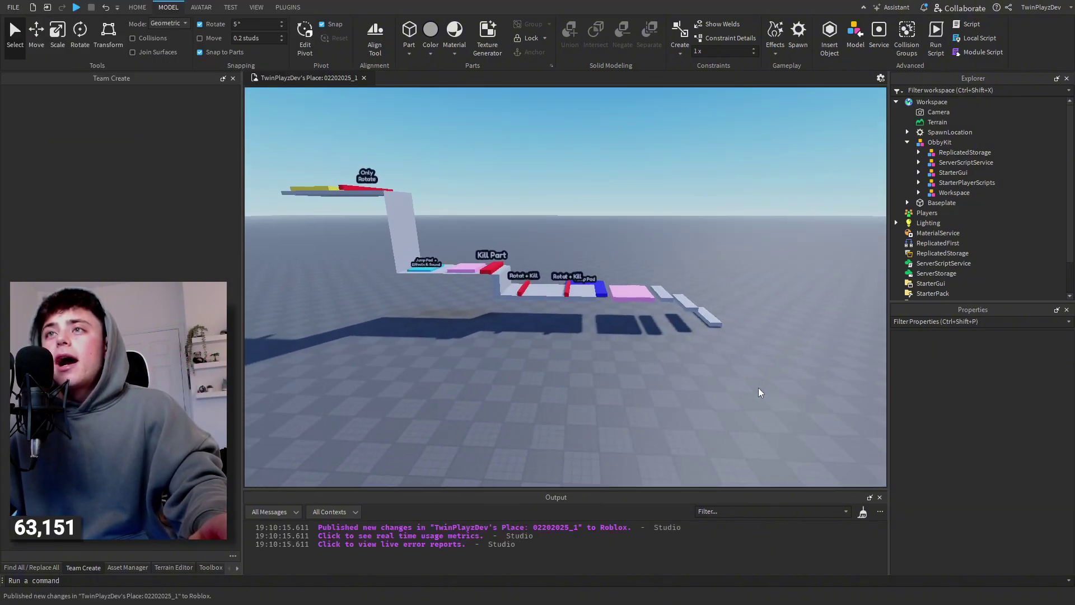
click(862, 513)
Step: Move the ReplicatedStorage group out of ObbyKit into the ReplicatedStorage service and ungroup it
right_drag(754, 219, 752, 217)
key(d)
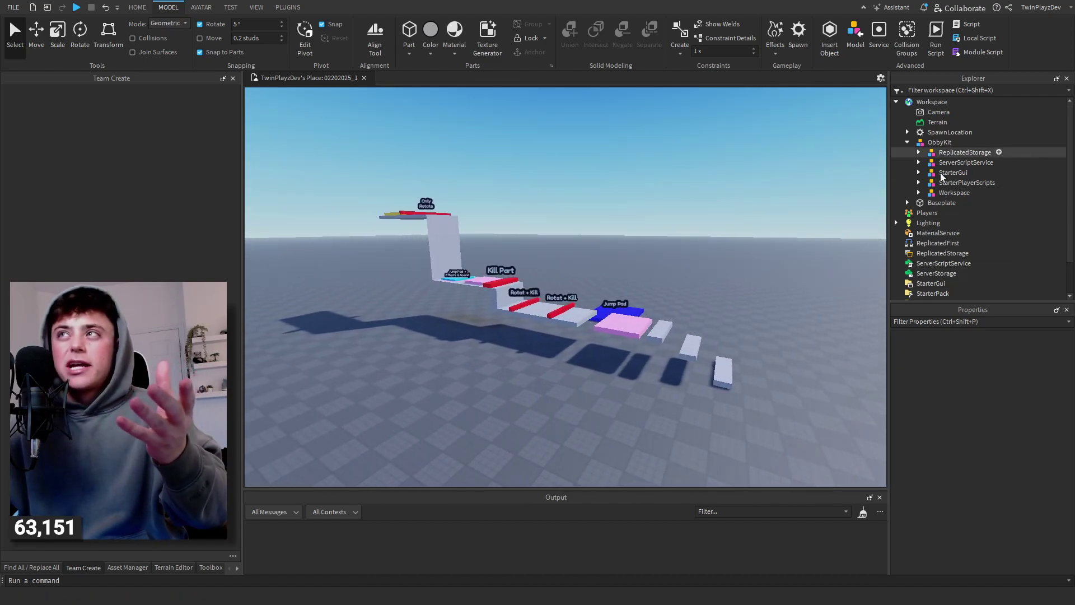
click(941, 157)
drag(940, 157, 942, 253)
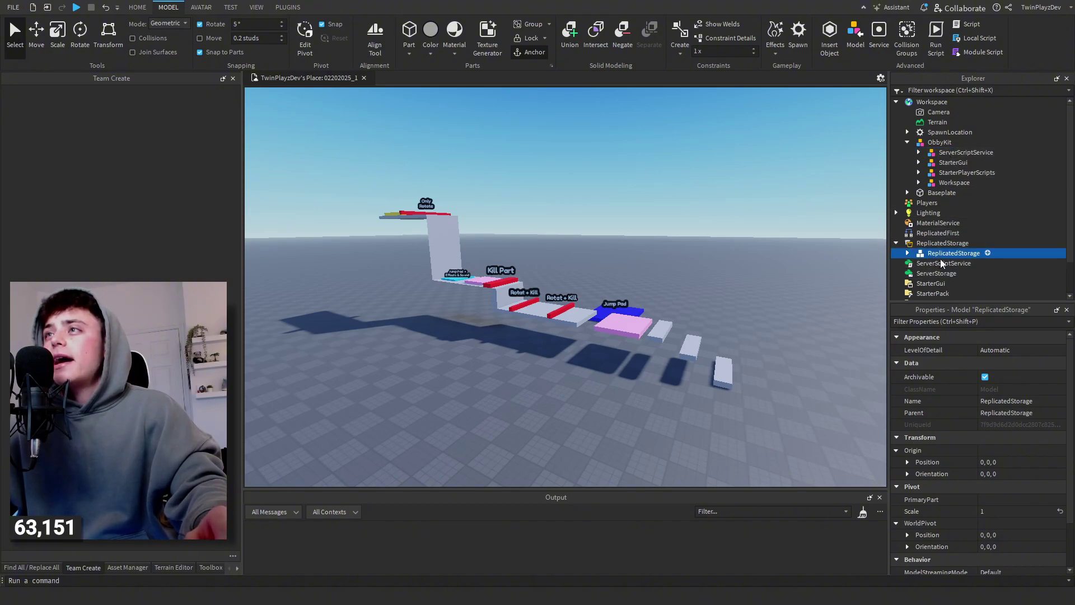
right_click(910, 253)
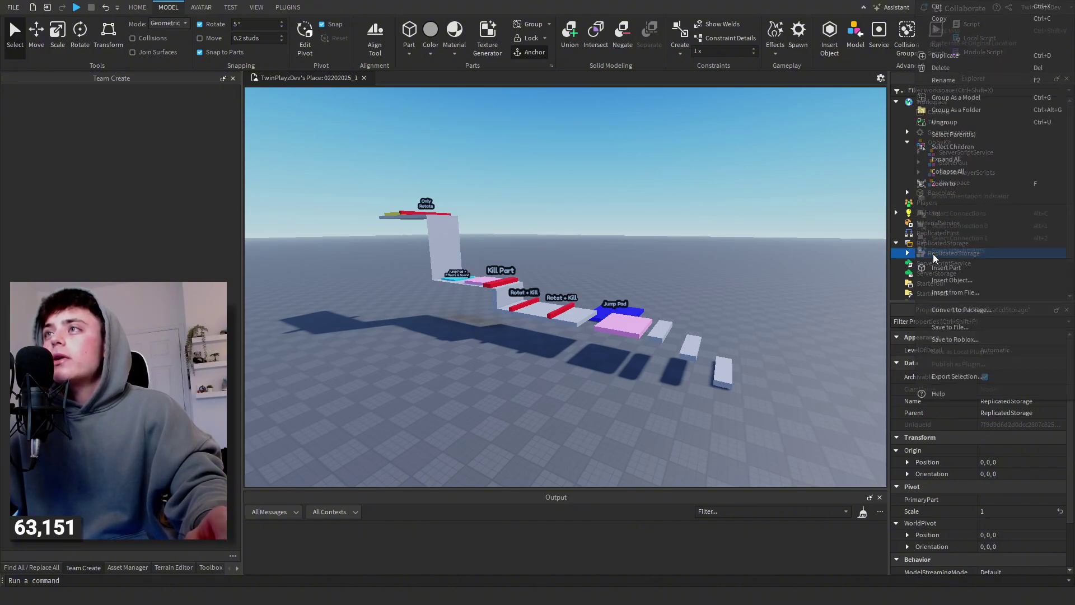
click(963, 126)
Step: Move ObbyKit's ServerScriptService group into the ServerScriptService service and ungroup it
click(965, 151)
drag(966, 152, 945, 229)
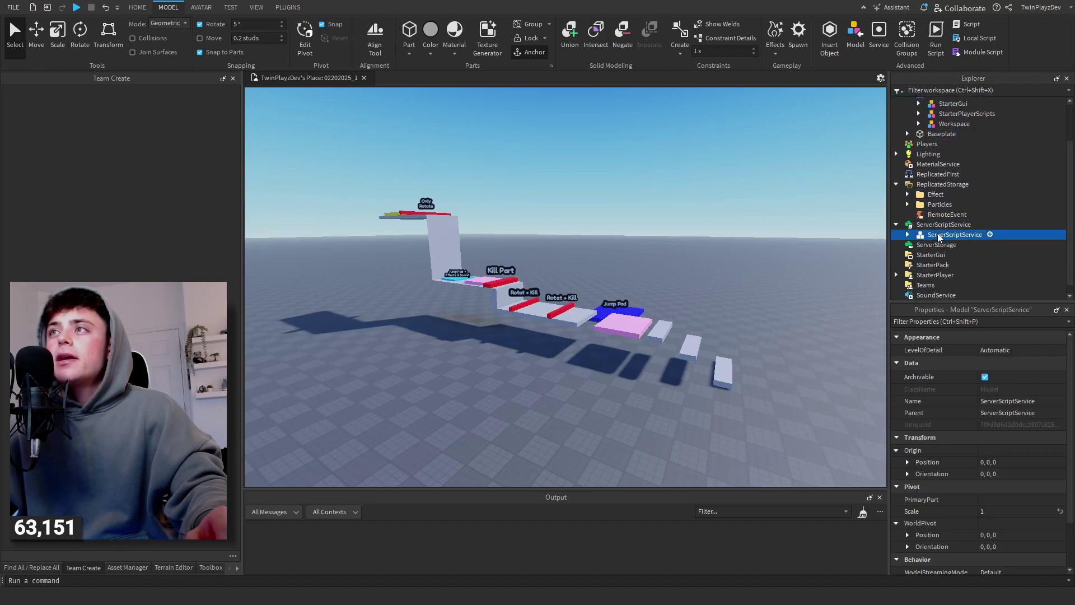
right_click(984, 237)
click(952, 122)
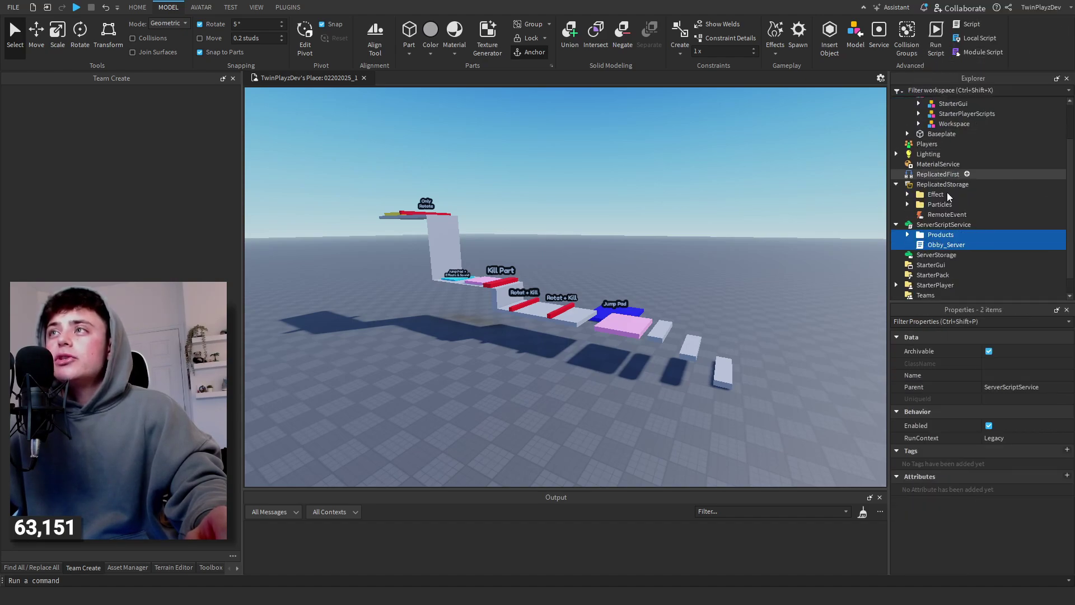
Step: View the Obby Kit (FREE) asset among My Models in the Toolbox, leave the Toolbox and clear the selection
click(206, 567)
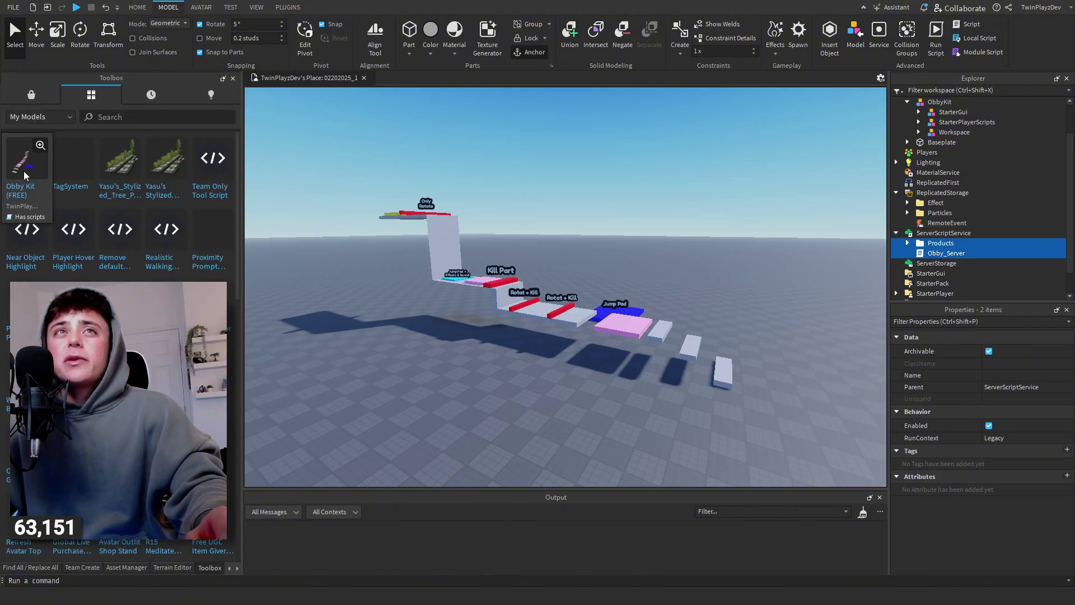
click(163, 567)
click(768, 231)
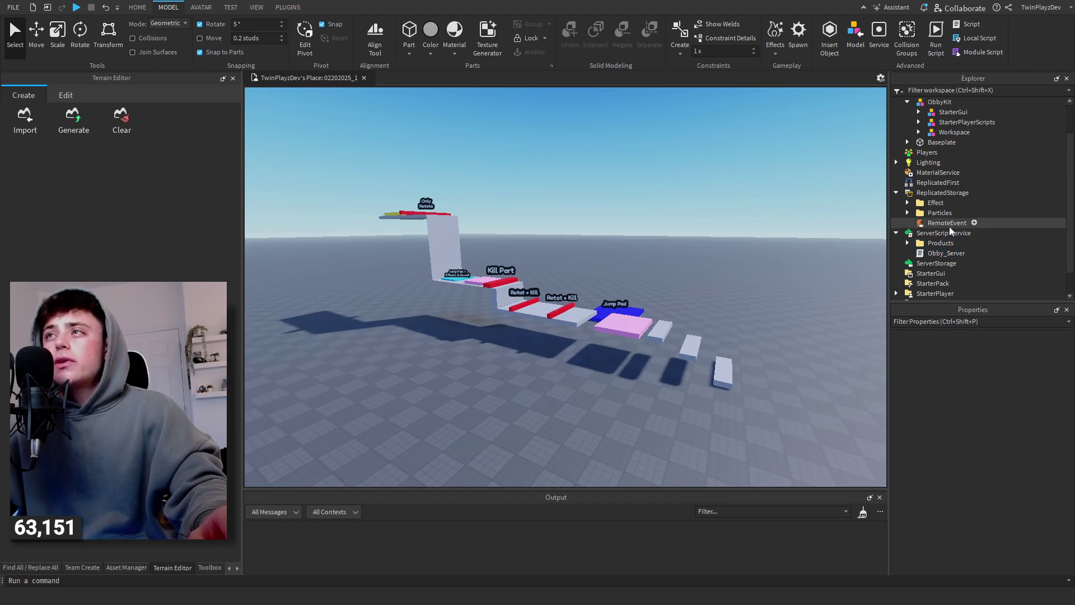
Step: Move ObbyKit's StarterPlayerScripts group into StarterPlayerScripts under StarterPlayer and ungroup it
scroll(941, 168, up, 2)
drag(925, 164, 944, 280)
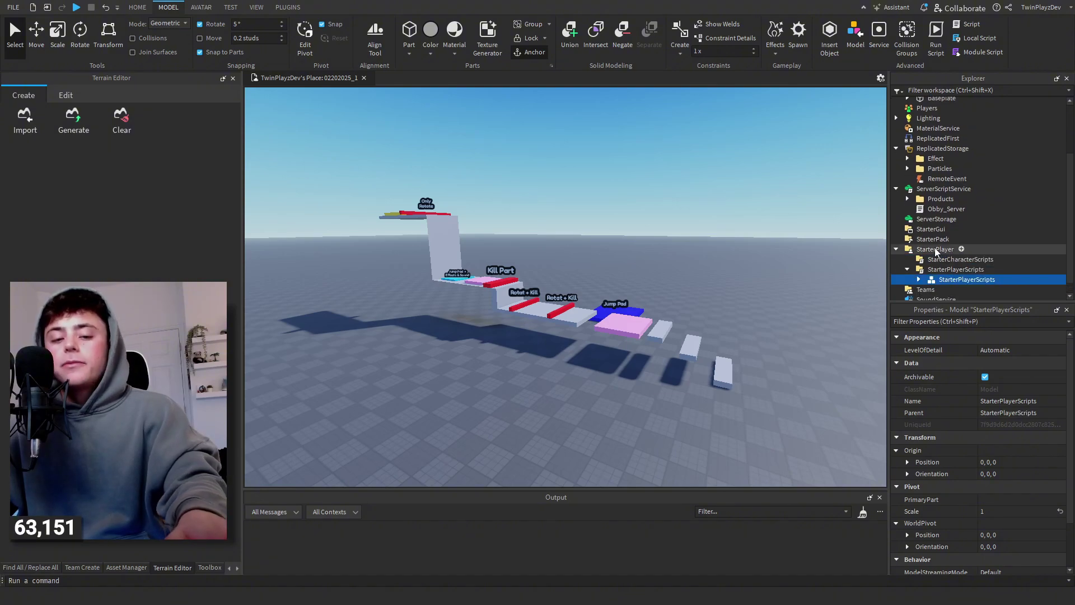
key(ctrl+u)
Step: Move ObbyKit's nested Workspace group directly into the main Workspace and ungroup it
scroll(952, 224, up, 2)
drag(951, 146, 921, 108)
key(ctrl+u)
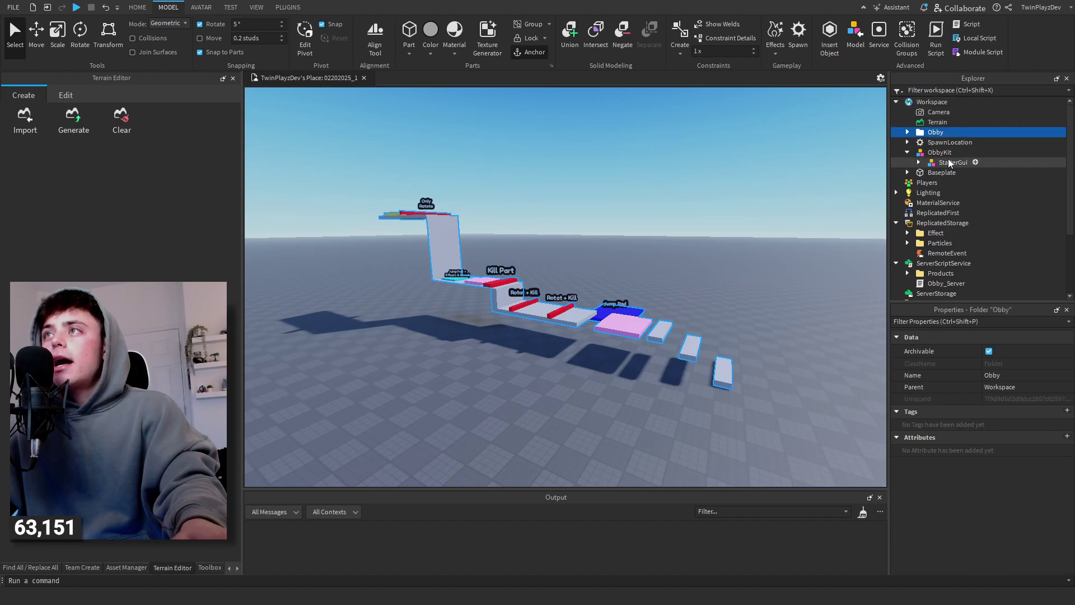
Step: Move ObbyKit's StarterGui group into the StarterGui service and ungroup it
scroll(966, 222, down, 3)
drag(943, 166, 930, 216)
key(ctrl+u)
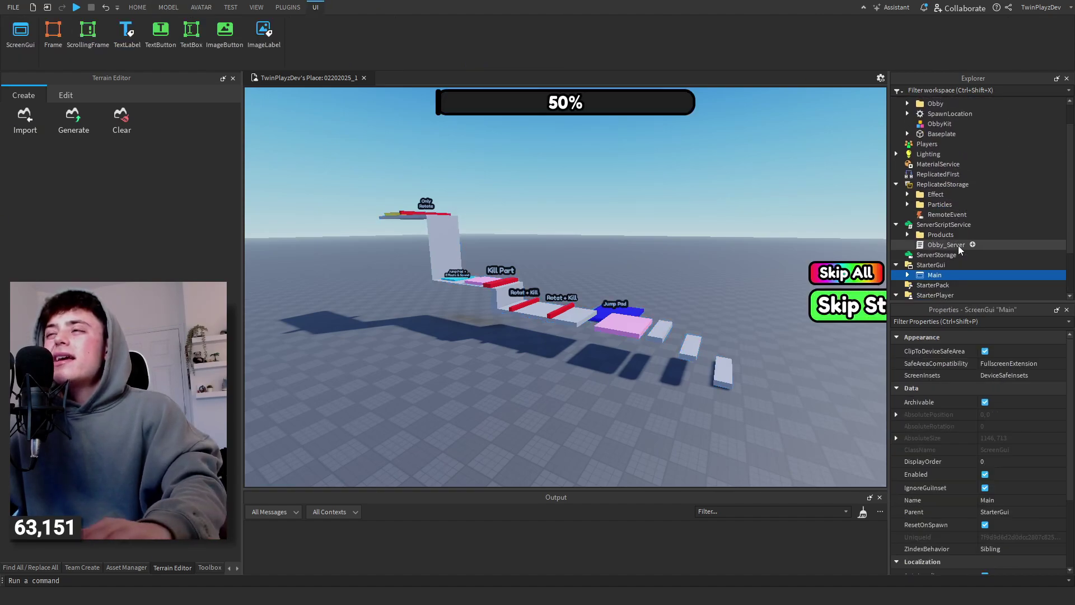
Step: Delete the emptied ObbyKit model from Workspace
scroll(947, 225, up, 4)
click(926, 152)
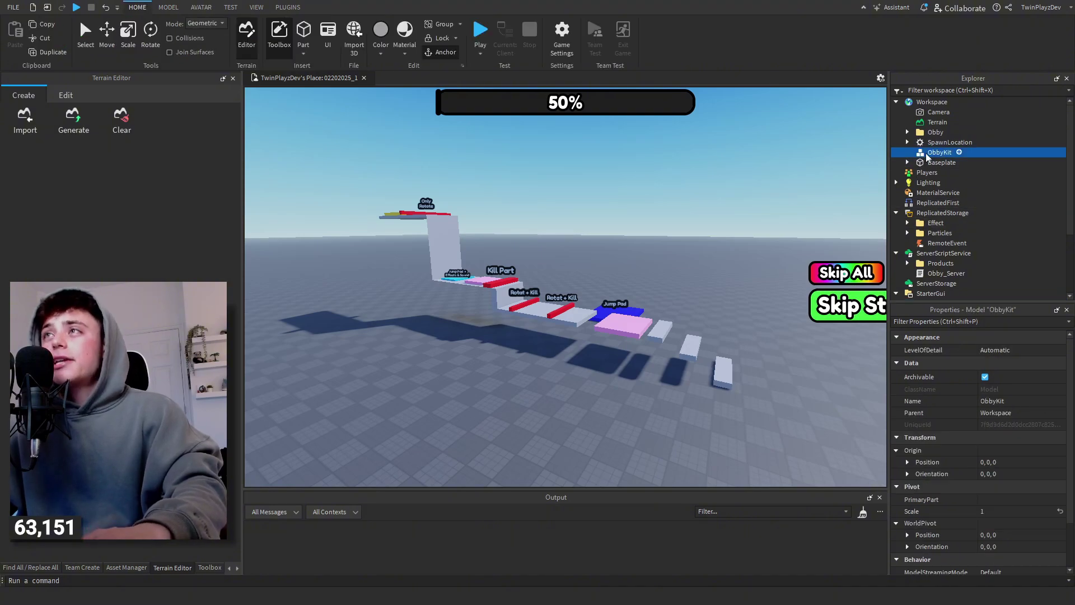
key(Delete)
scroll(666, 246, up, 2)
key(d)
key(a)
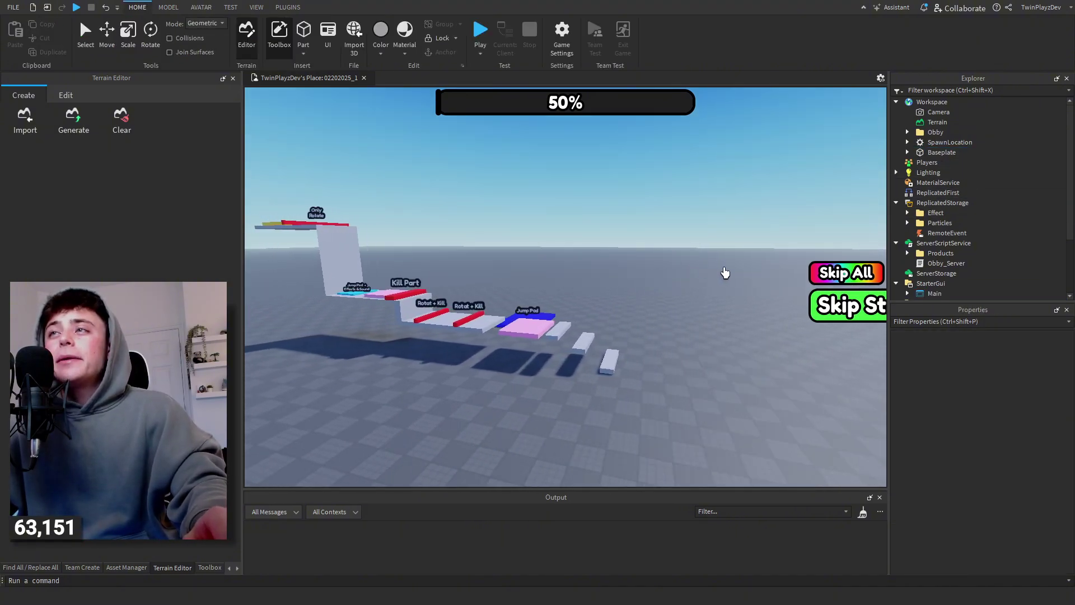
Step: Expand the Main ScreenGui in StarterGui and examine its Bar and skip buttons, including the contents of the green skip button
mouse_move(889, 279)
mouse_down()
mouse_move(949, 279)
mouse_move(882, 279)
mouse_up()
scroll(952, 224, down, 2)
click(927, 243)
click(900, 243)
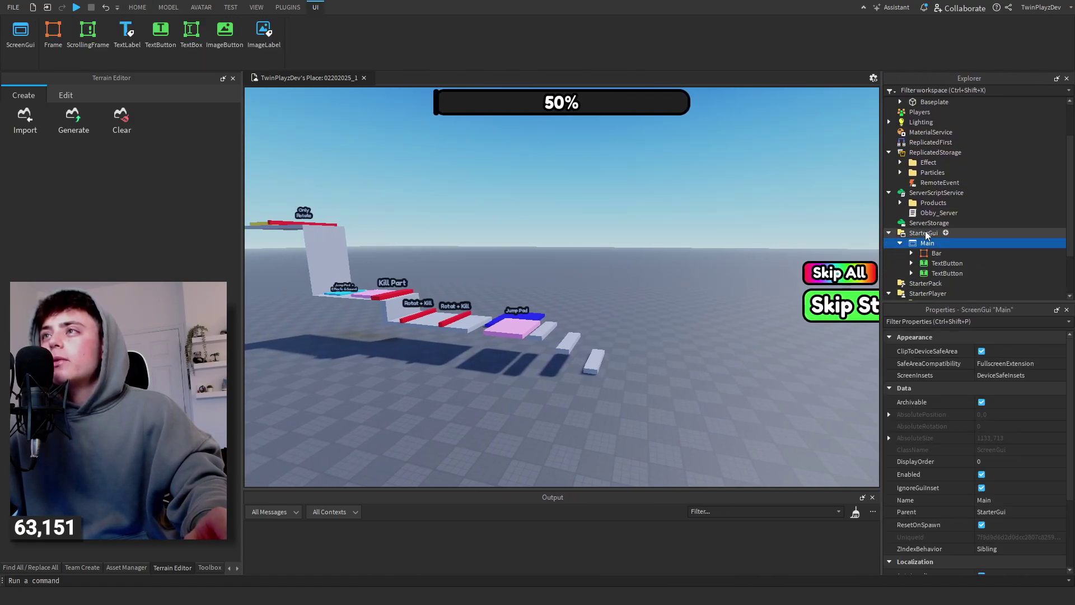
scroll(952, 235, down, 1)
click(936, 225)
click(946, 244)
click(801, 299)
key(ctrl+z)
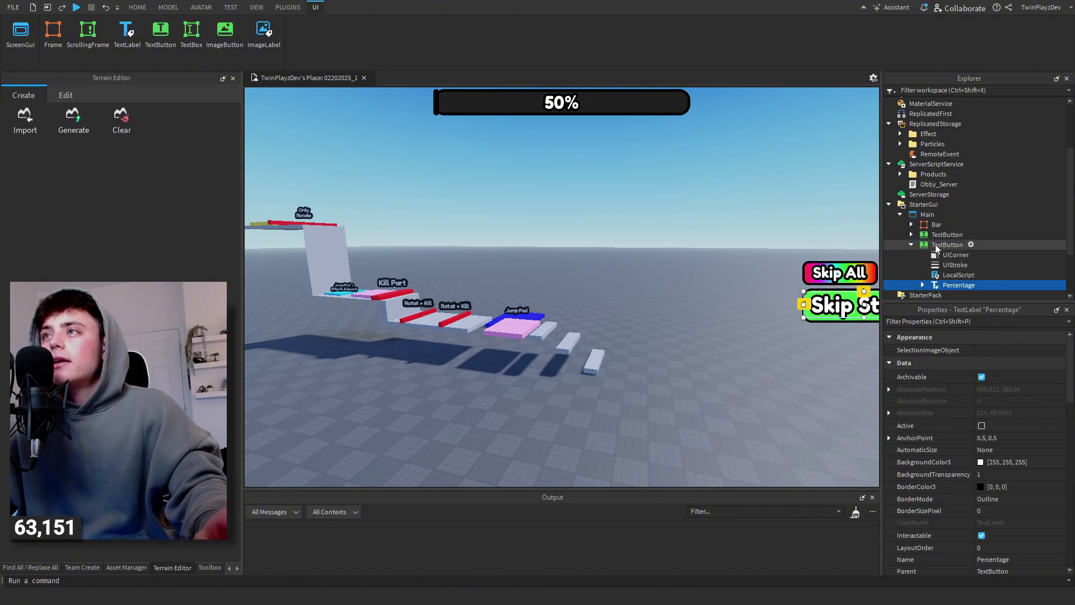
shift+click(934, 245)
click(612, 242)
right_drag(612, 243, 612, 243)
click(14, 7)
click(463, 235)
right_drag(463, 235, 641, 250)
key(d)
click(889, 206)
right_drag(561, 257, 725, 254)
Step: Start a playtest and run the avatar from the spawn toward the obby course
click(480, 33)
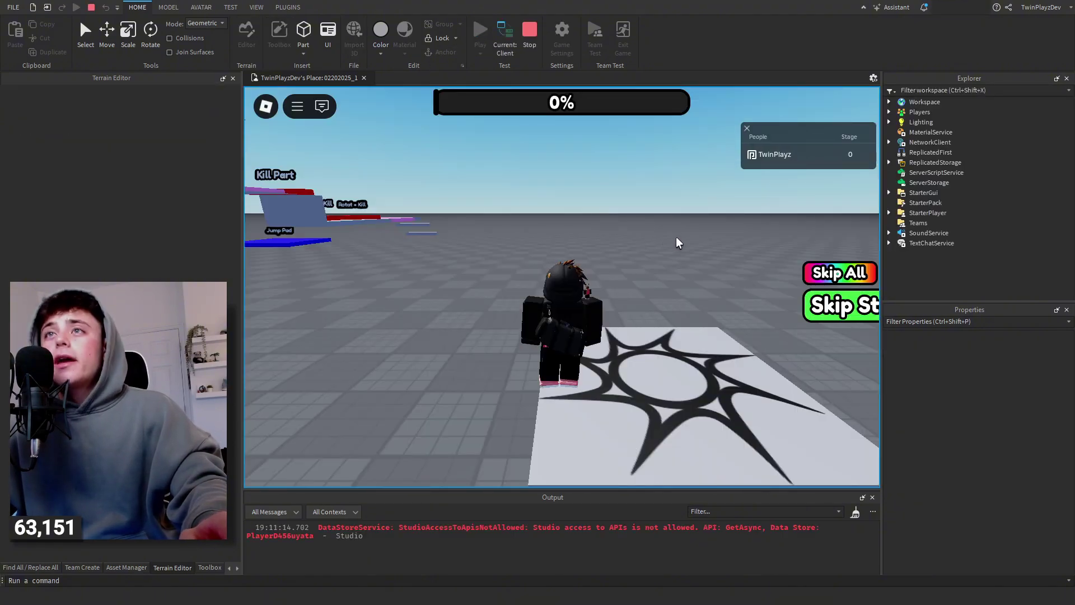
key(w)
right_drag(676, 238, 702, 250)
key(w)
key(w)
key(space)
key(space)
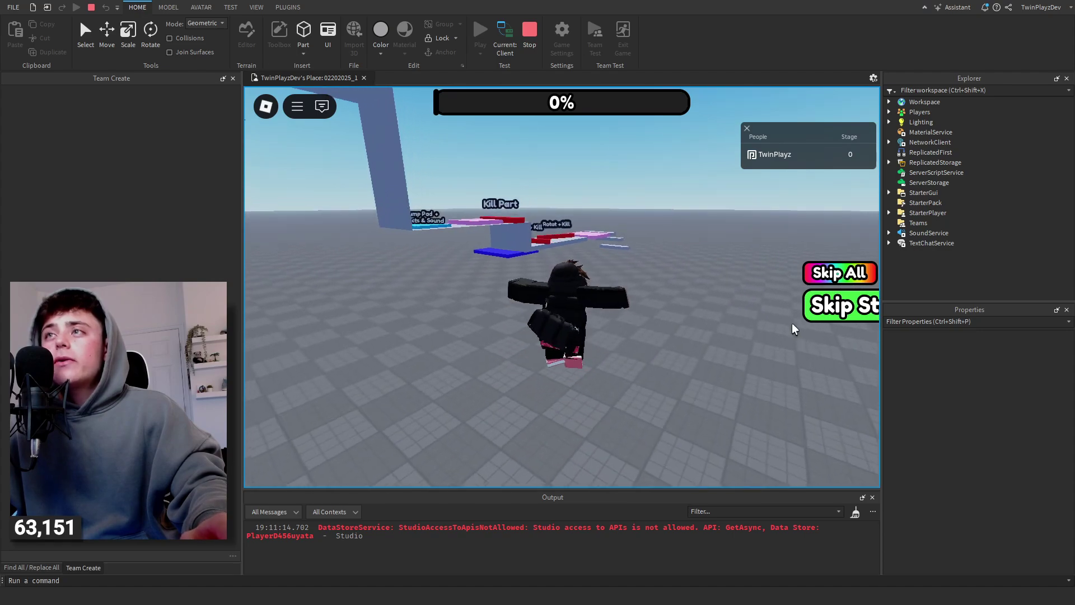
Step: Test the Skip All button and the green skip button below it, dismissing each purchase prompt
key(d)
click(819, 272)
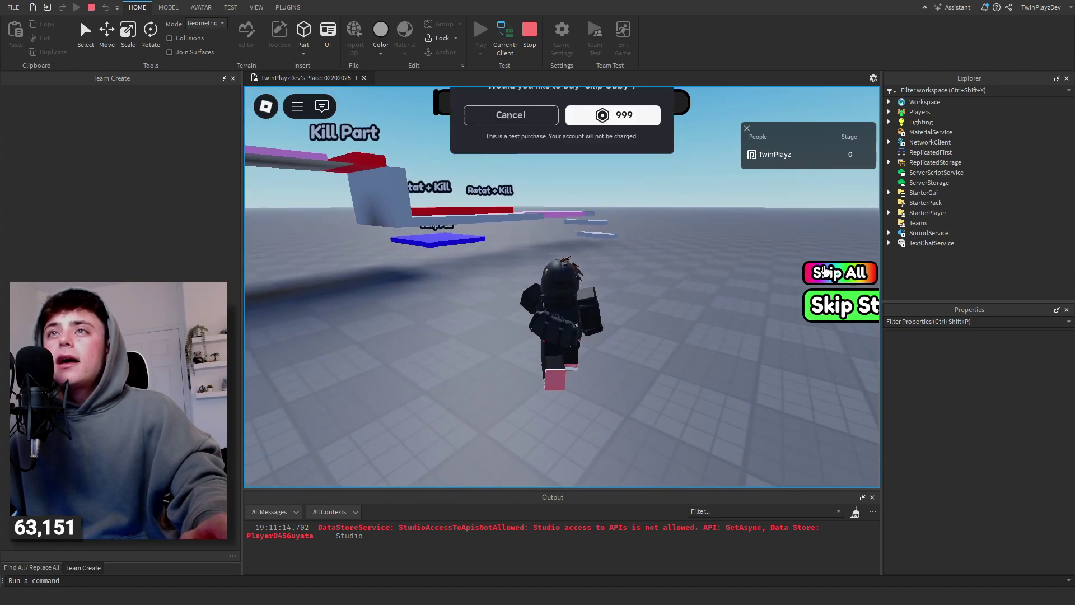
click(506, 336)
key(w)
key(space)
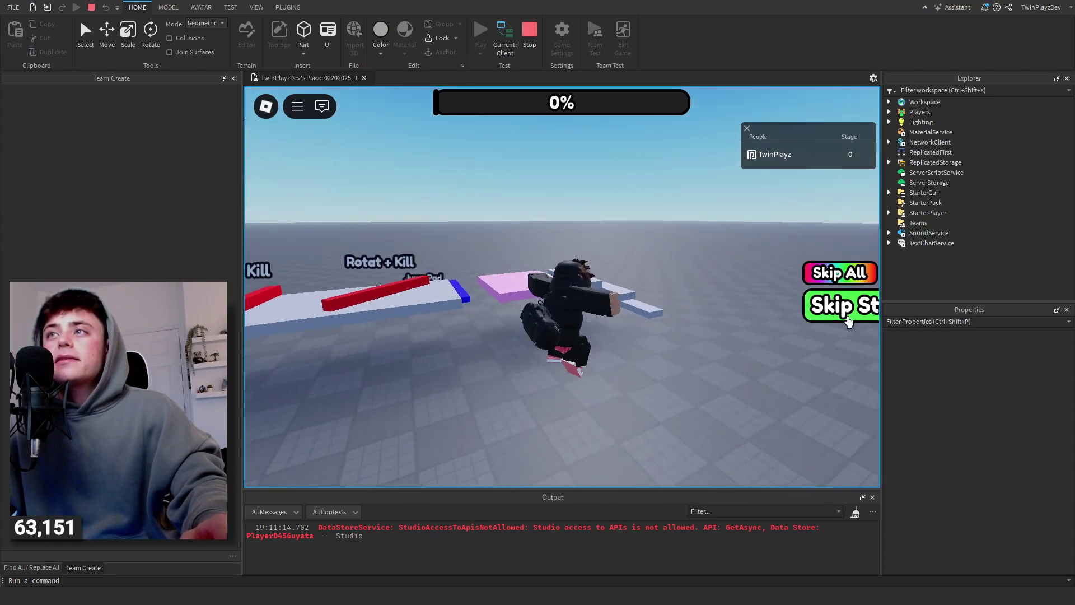
right_drag(763, 280, 761, 280)
key(space)
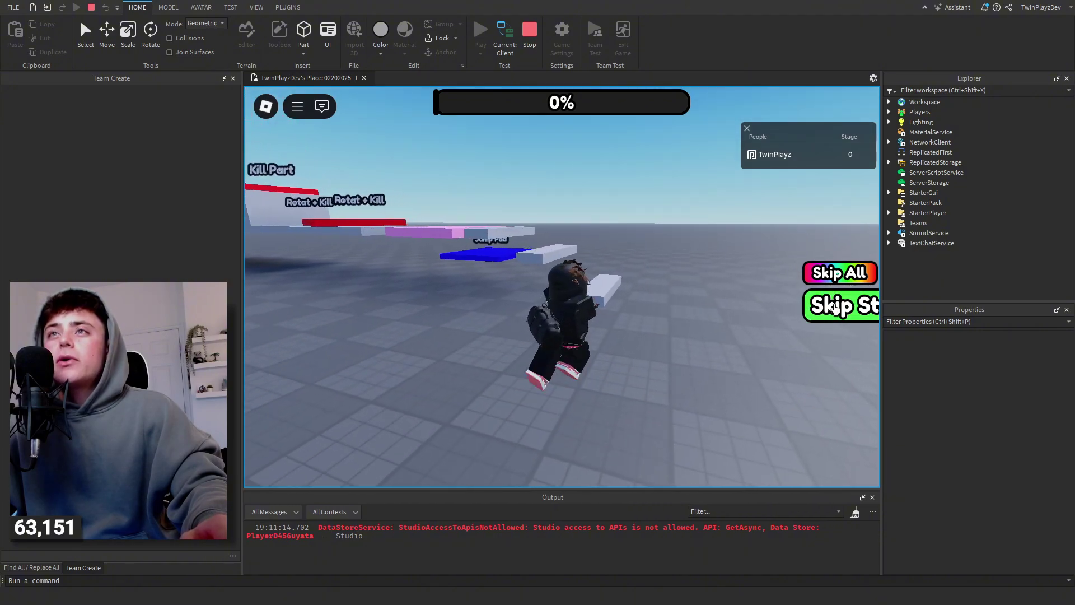
click(815, 315)
click(509, 336)
right_drag(663, 283, 616, 283)
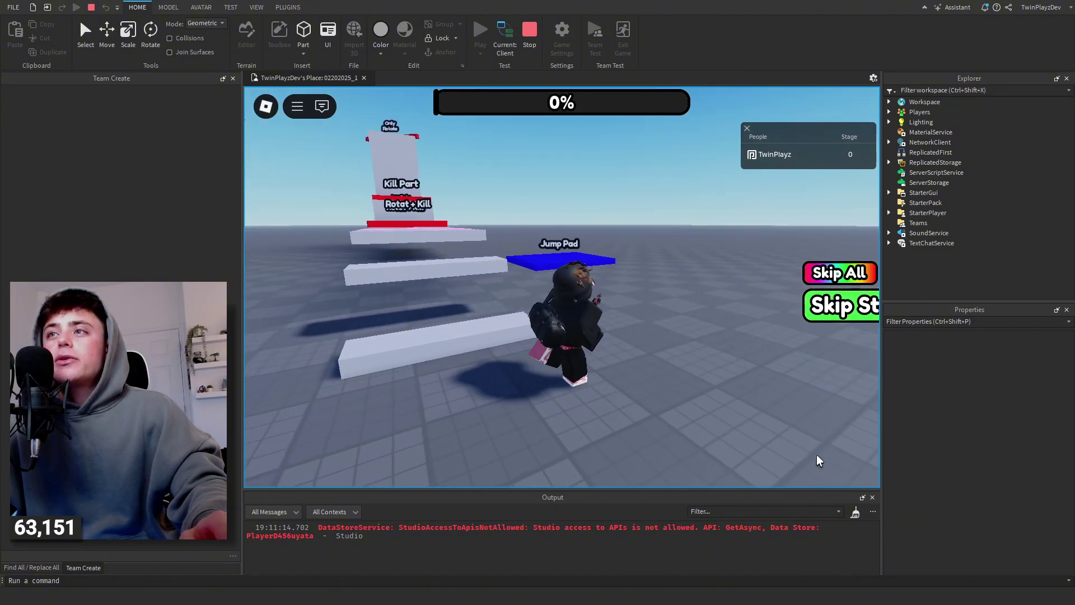
Step: Clear the output log and run the avatar toward the blue Jump Pad
click(854, 512)
key(w)
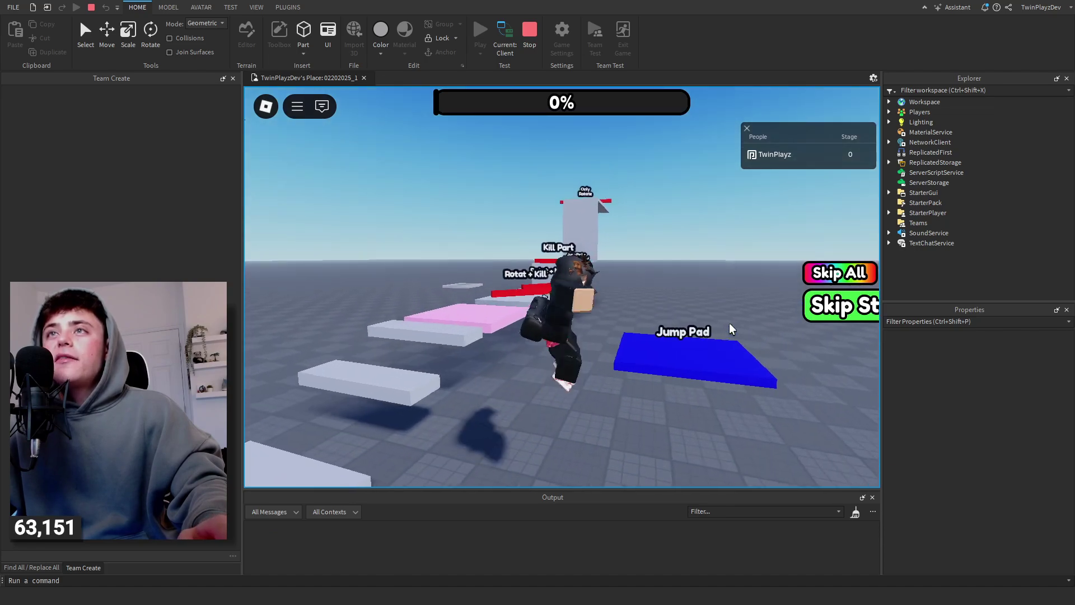
key(s)
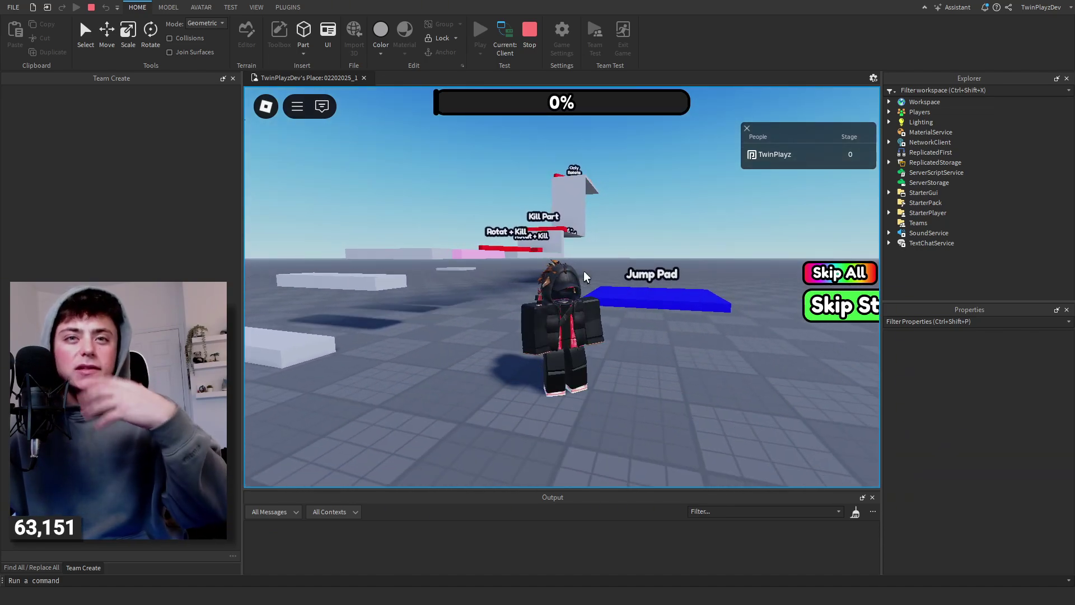
key(w)
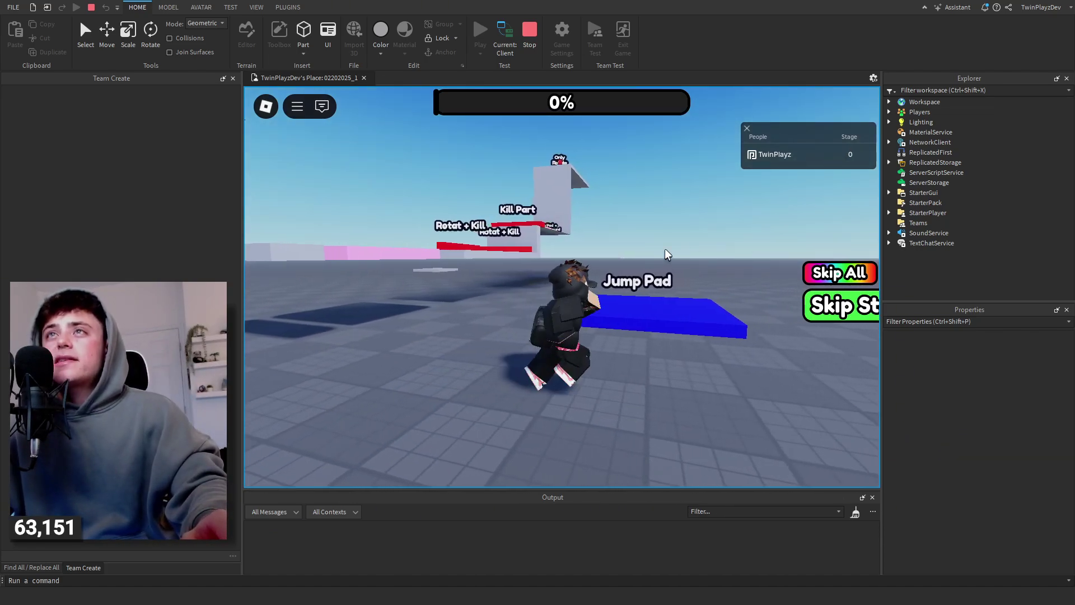
right_drag(665, 255, 657, 261)
key(w)
right_drag(618, 201, 619, 211)
right_drag(620, 212, 620, 212)
Step: Guide the avatar along the obby platforms, past the rotating kill parts and over the Kill Part onto the second pink checkpoint
key(w)
key(space)
key(w)
key(w)
key(space)
key(w)
key(space)
key(w)
key(space)
key(d)
key(space)
key(w)
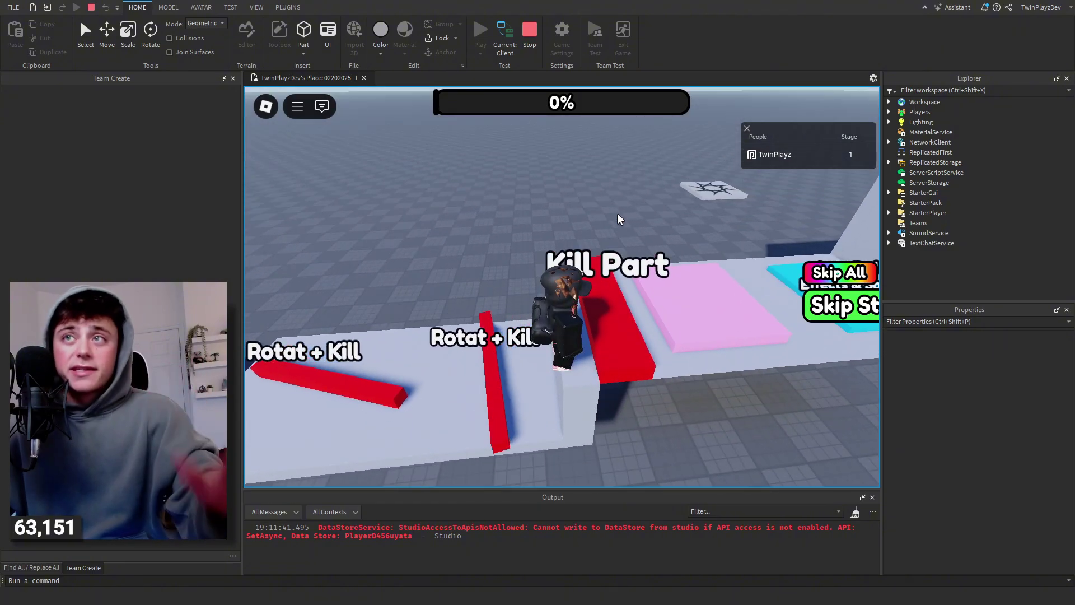
key(Left)
key(Left)
key(Left)
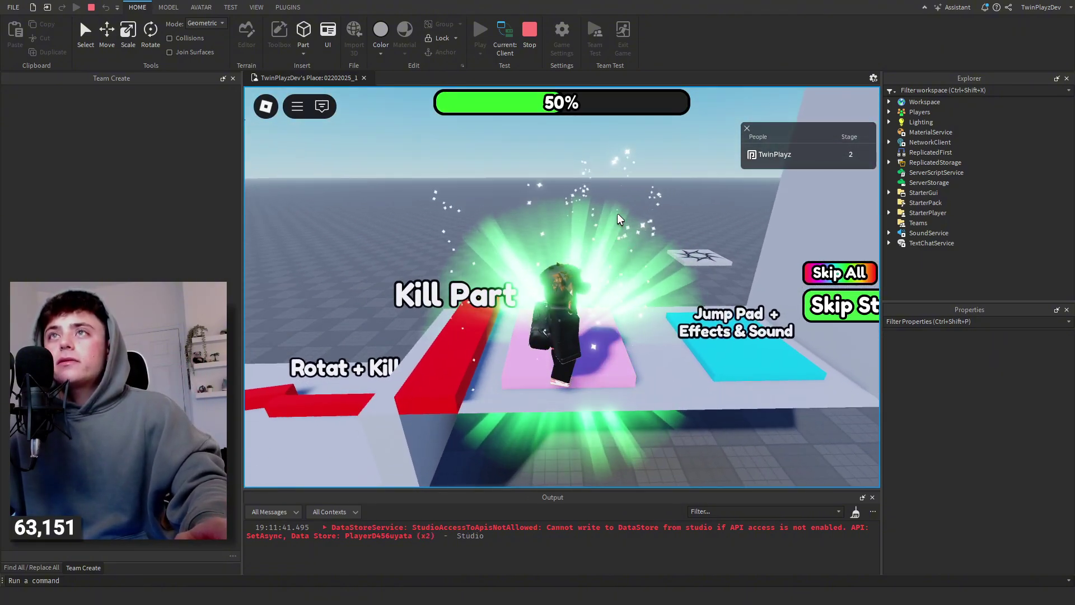
Step: Guide the avatar from the second pink checkpoint over the cyan Jump Pad up toward the high platform
key(w)
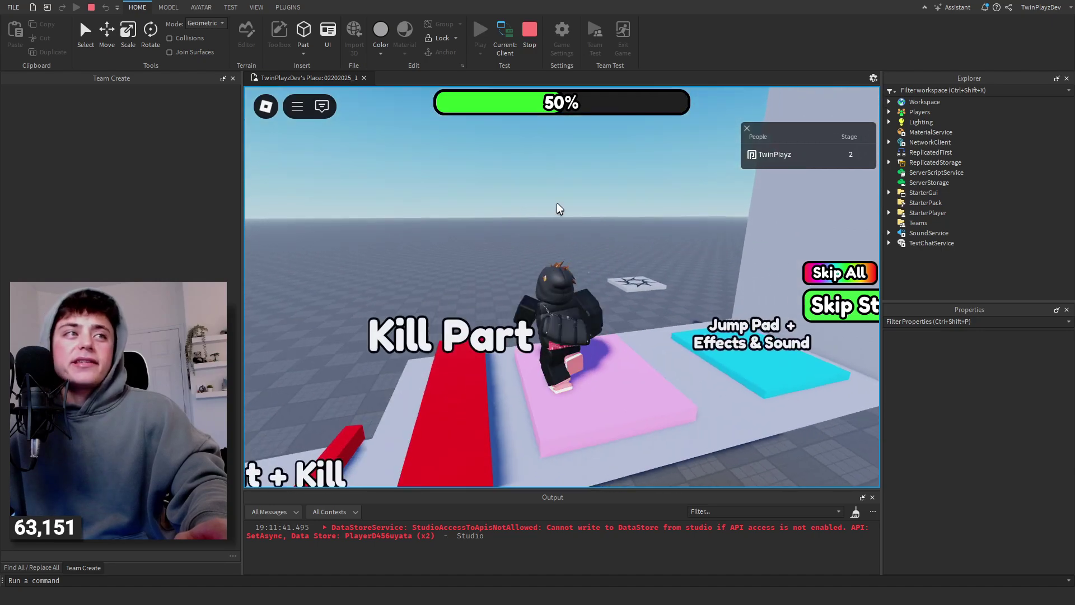
key(d)
key(s)
right_drag(616, 241, 615, 243)
key(w)
key(w)
right_drag(643, 350, 643, 350)
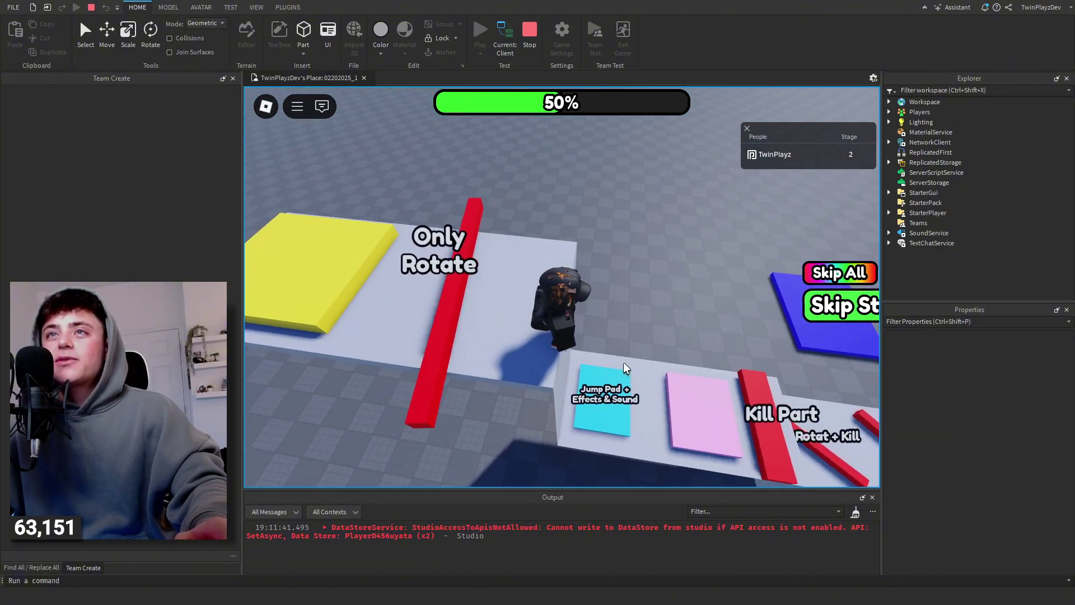
Step: Jump the avatar onto the high platform and past the Only Rotate bar to the yellow final checkpoint
key(space)
key(d)
key(w)
right_drag(627, 311, 647, 314)
key(w)
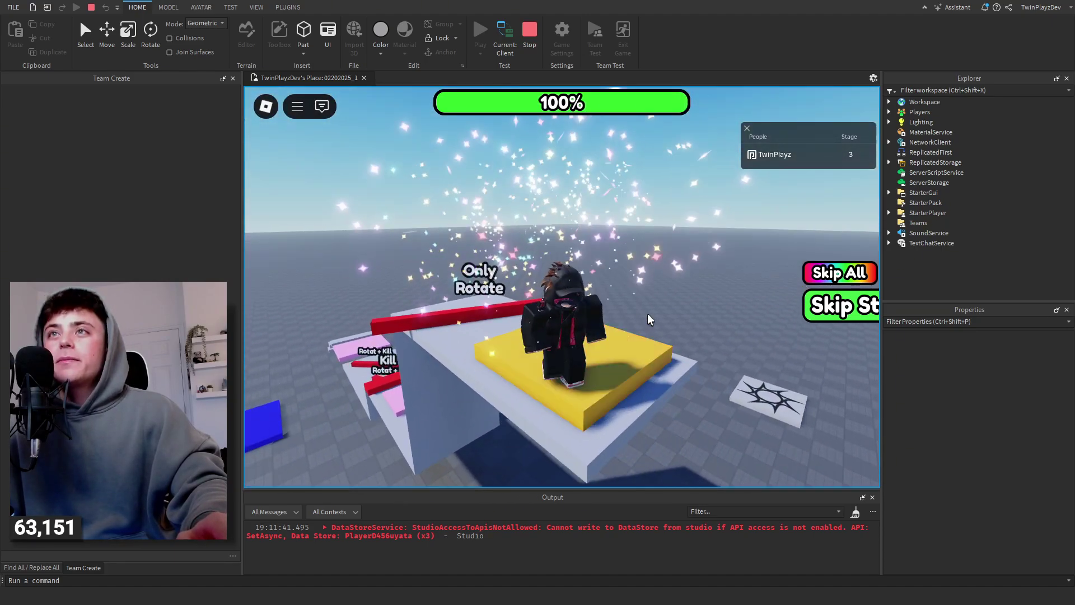
key(d)
right_drag(645, 352, 645, 352)
key(s)
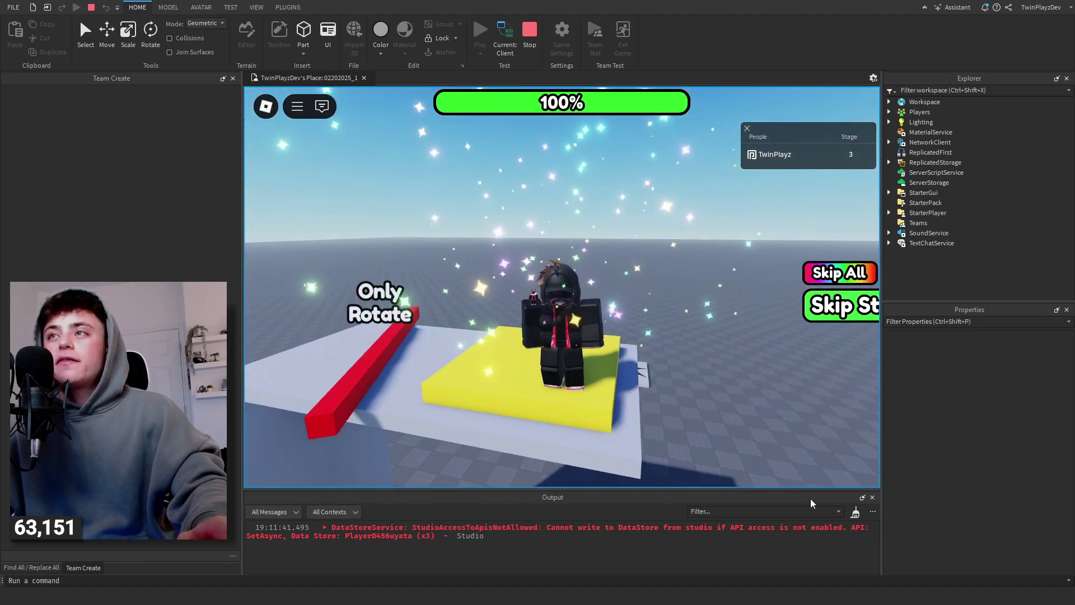
Step: Drop the avatar to the ground and reset the character to test respawning at the last checkpoint
right_drag(611, 285, 612, 285)
key(space)
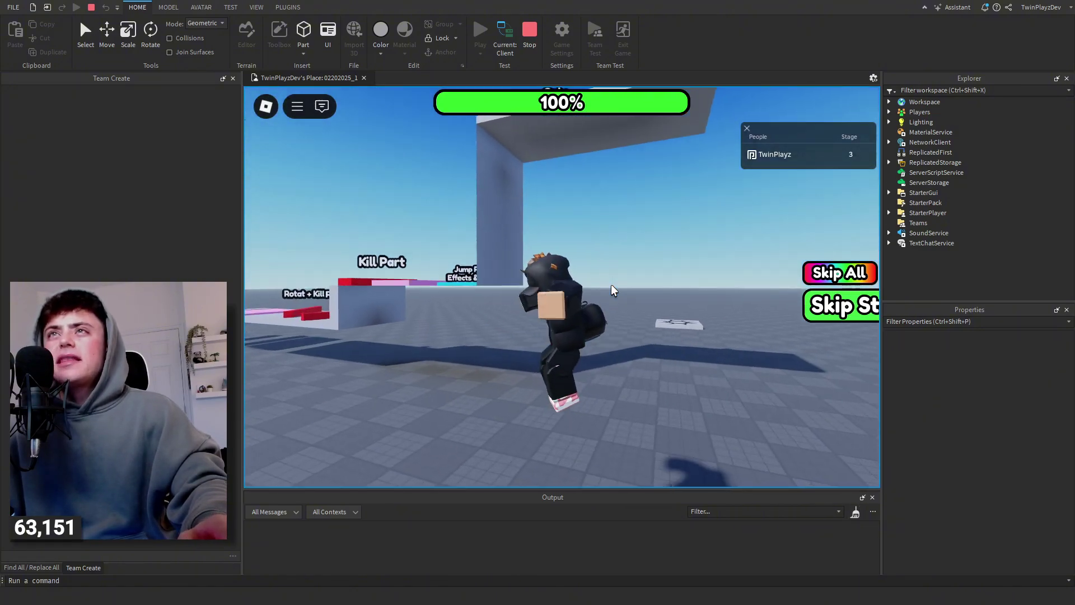
key(s)
key(Escape)
key(r)
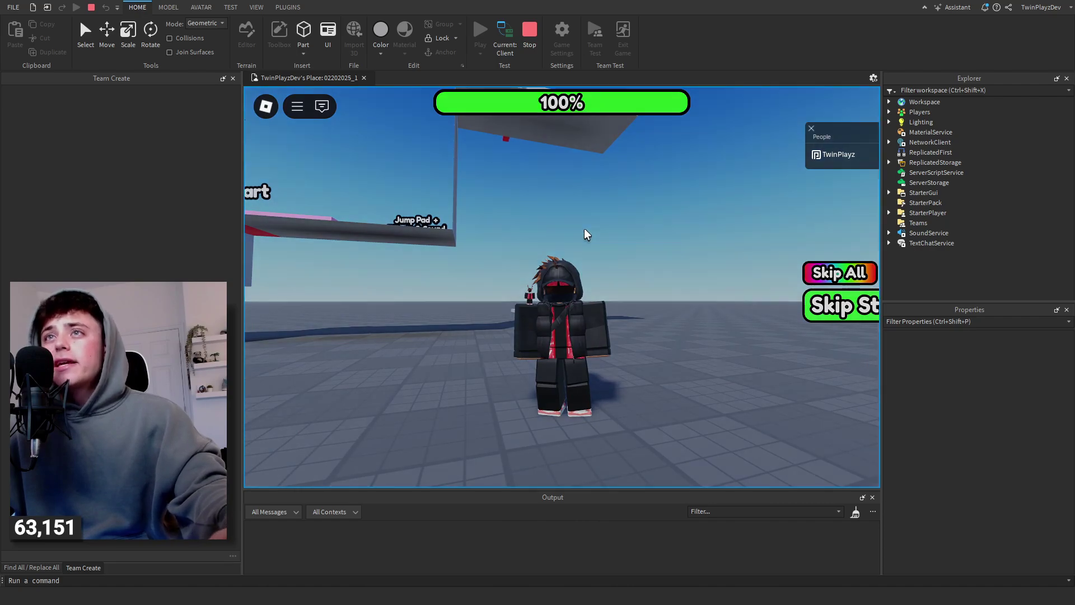
click(498, 302)
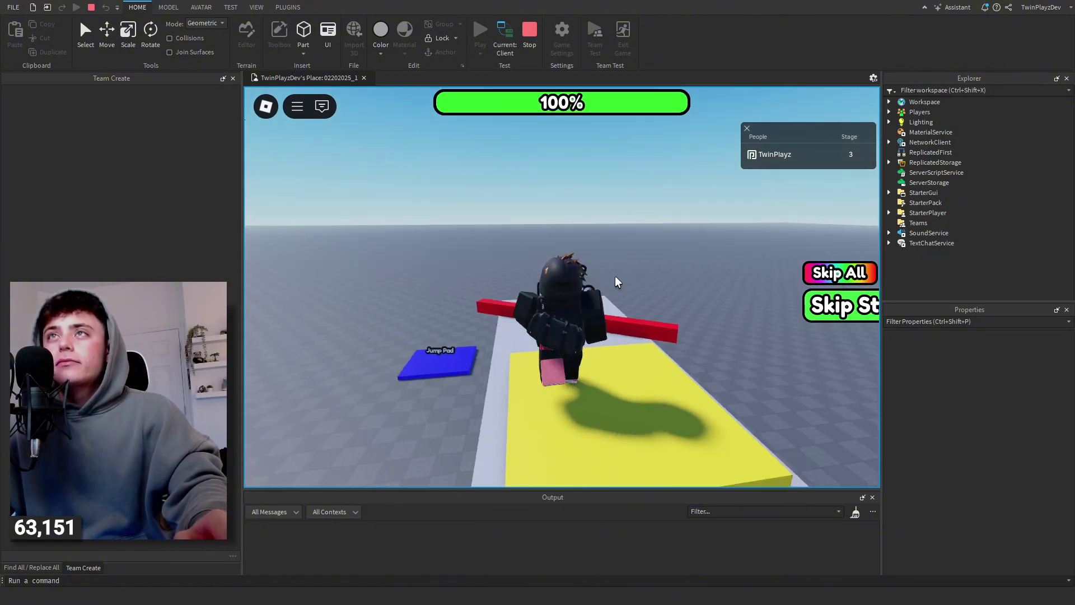
right_drag(615, 277, 615, 276)
key(w)
key(w)
key(a)
key(s)
key(d)
right_drag(607, 341, 607, 341)
key(w)
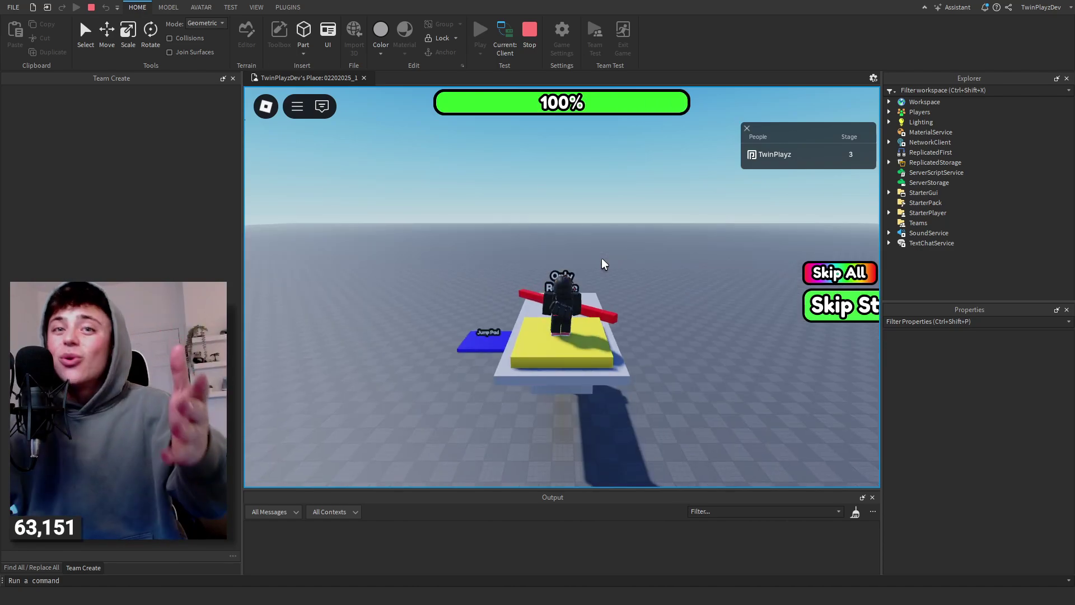
key(s)
scroll(592, 301, up, 3)
key(w)
key(space)
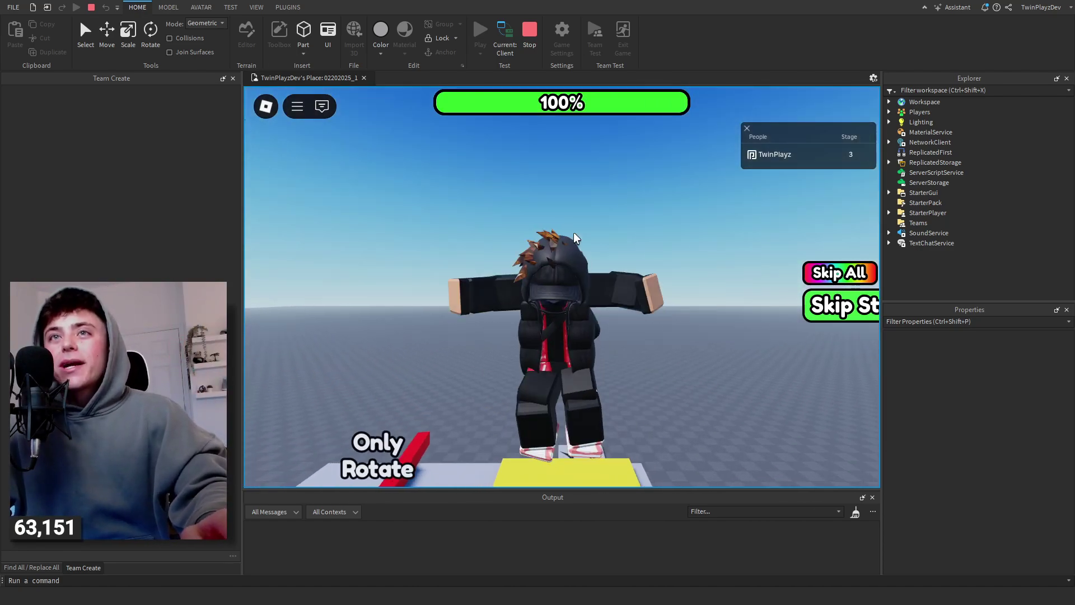
right_drag(573, 231, 573, 232)
scroll(573, 231, up, 3)
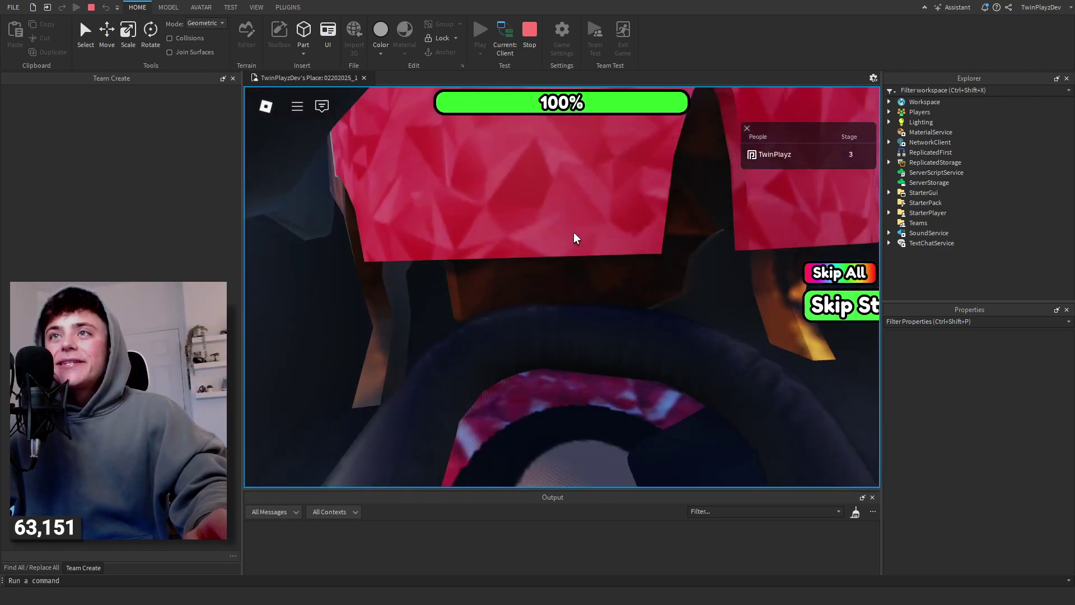
scroll(562, 287, down, 5)
key(w)
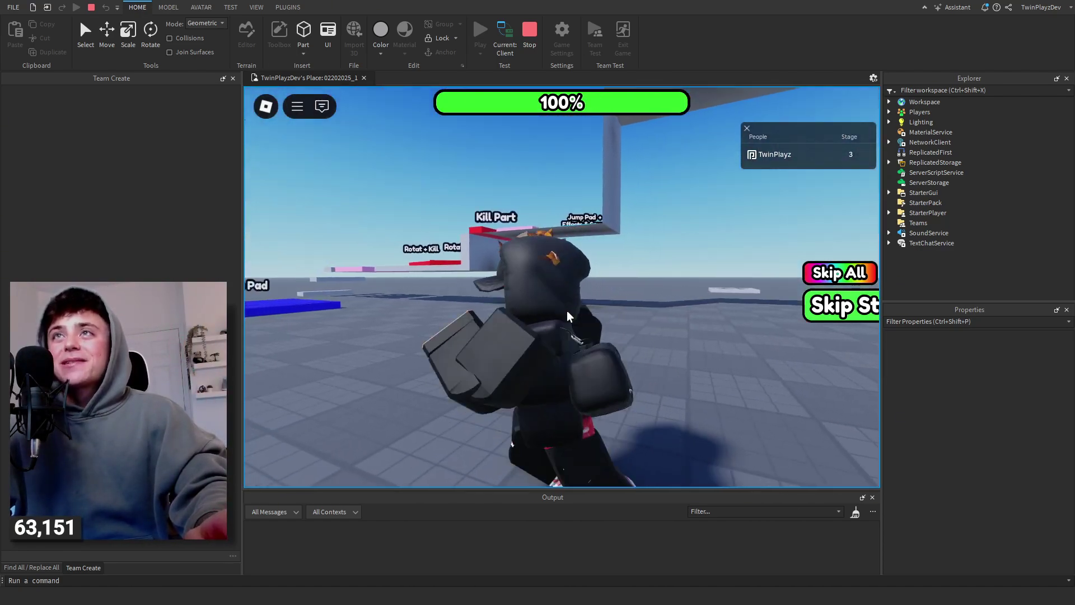
key(space)
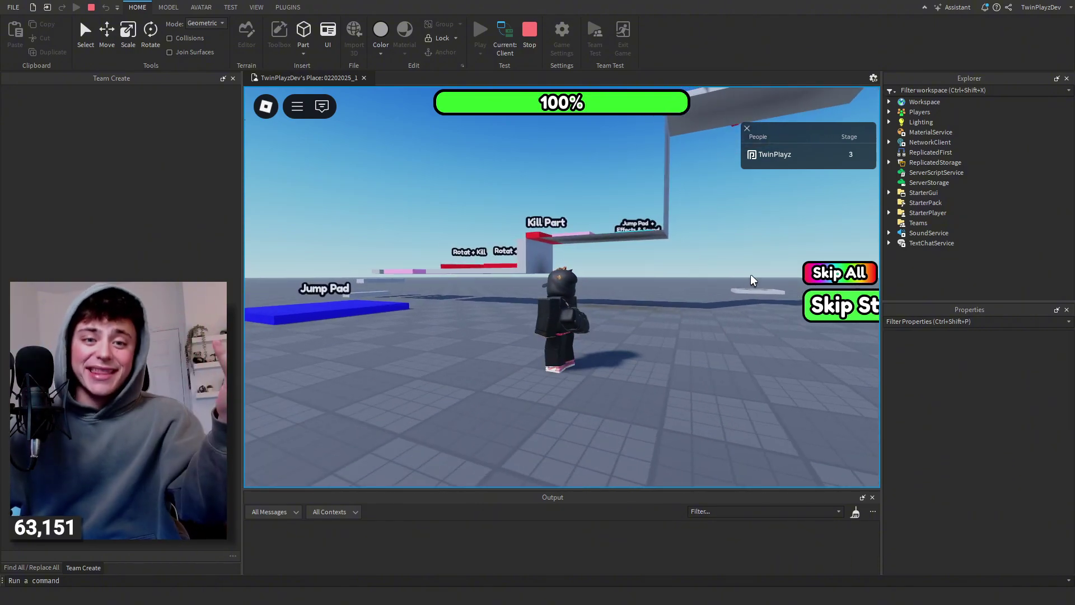
Step: Stop the playtest, publish the place to Roblox, and clear the output log
click(530, 31)
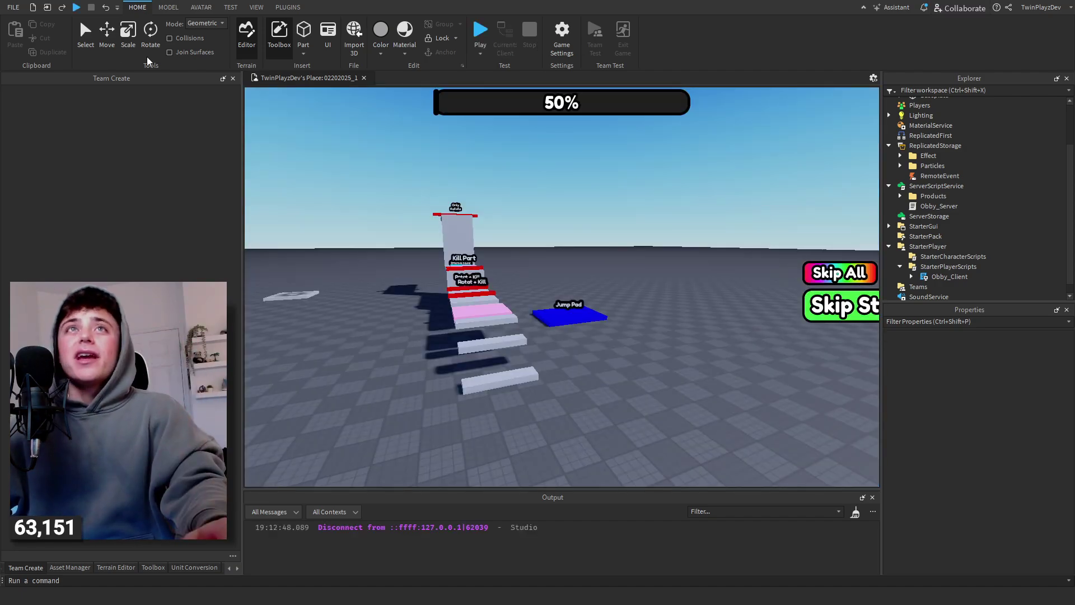
click(13, 8)
click(56, 126)
right_drag(594, 365, 713, 387)
key(d)
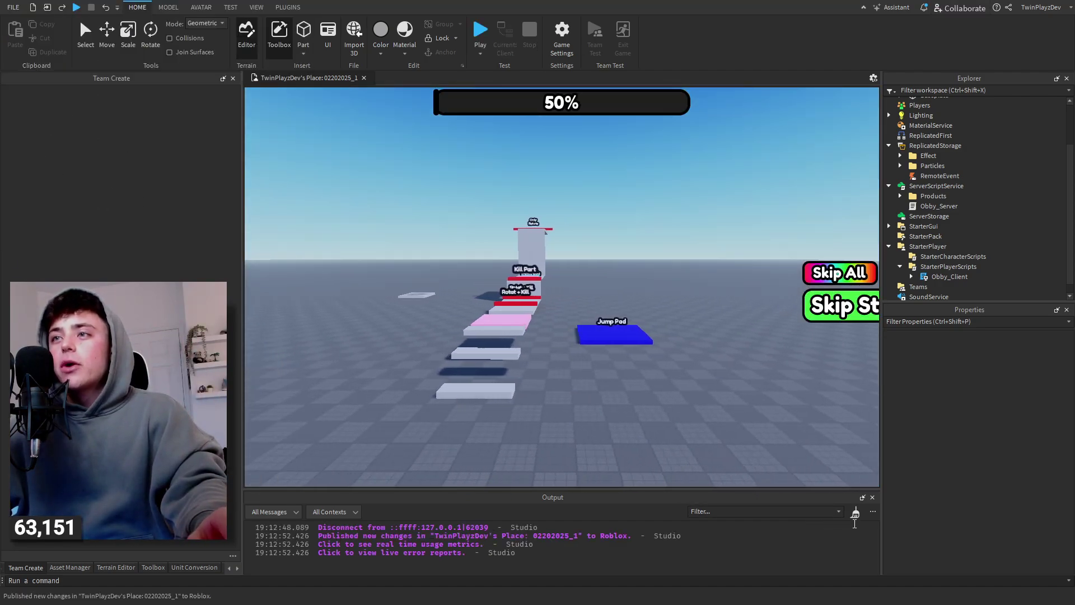
key(a)
click(854, 512)
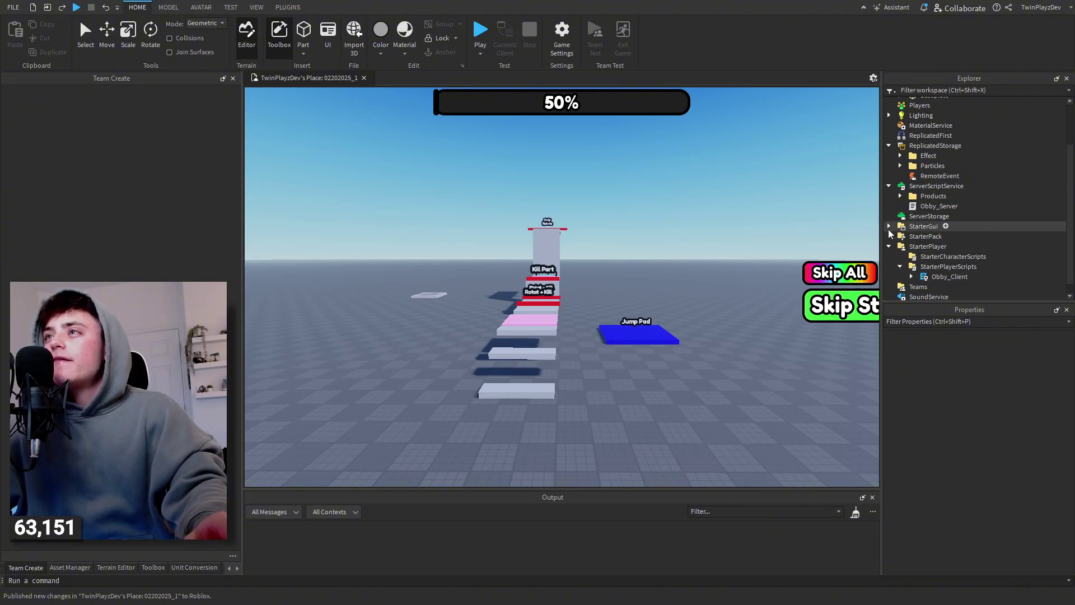
Step: Select the Bar and both TextButtons under StarterGui's Main and call AutoScale Lite's Unit Conversion
scroll(934, 247, down, 3)
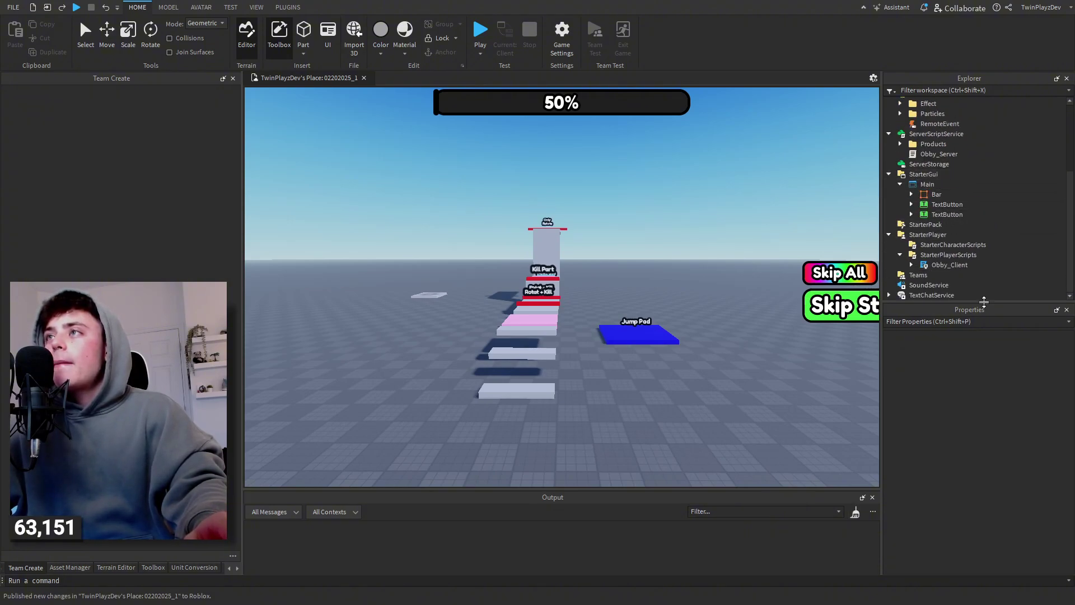
click(935, 214)
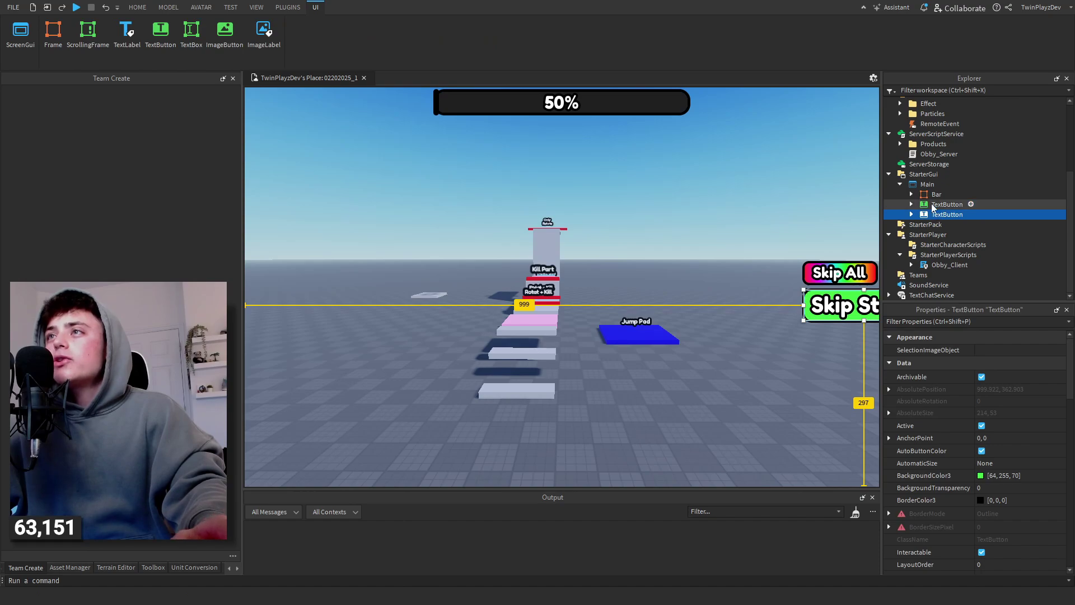
ctrl+click(932, 205)
click(287, 7)
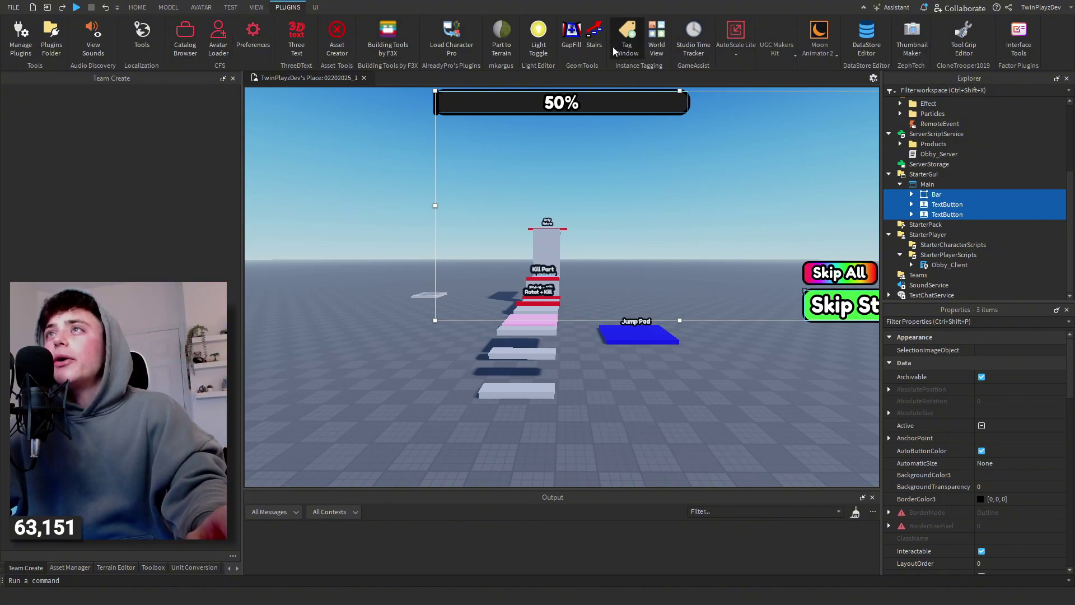
click(735, 53)
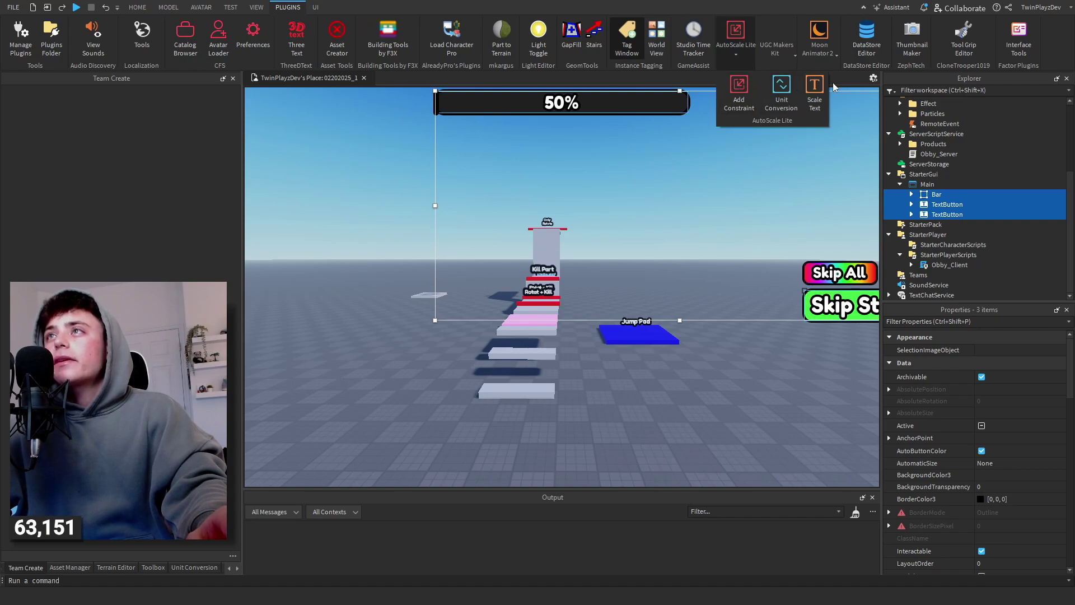
click(781, 89)
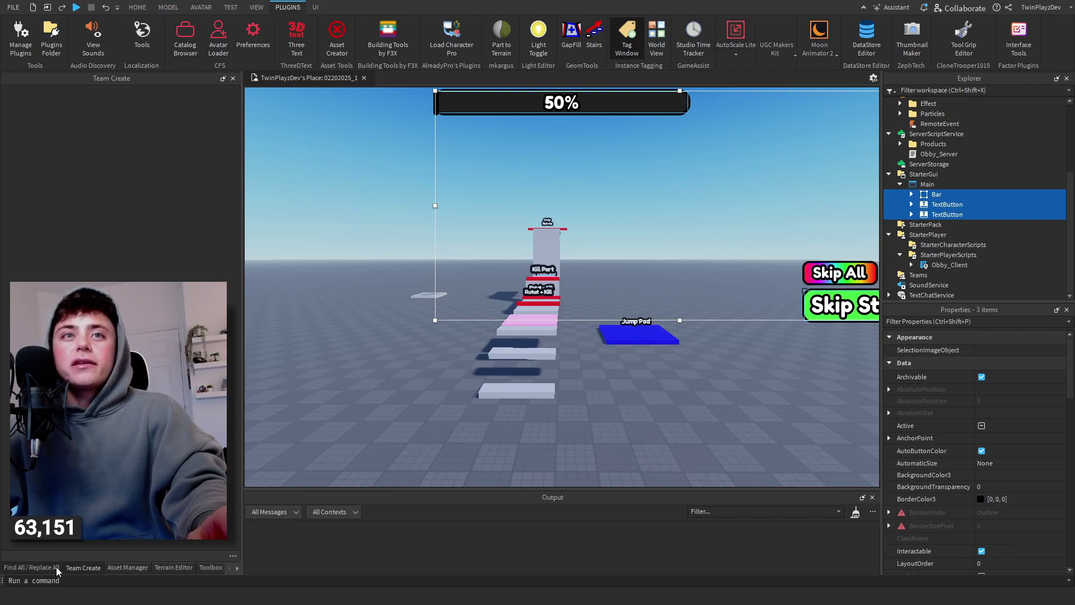
Step: Look for Unit Conversion among the docked tool windows and reopen it from AutoScale Lite
click(173, 567)
click(207, 567)
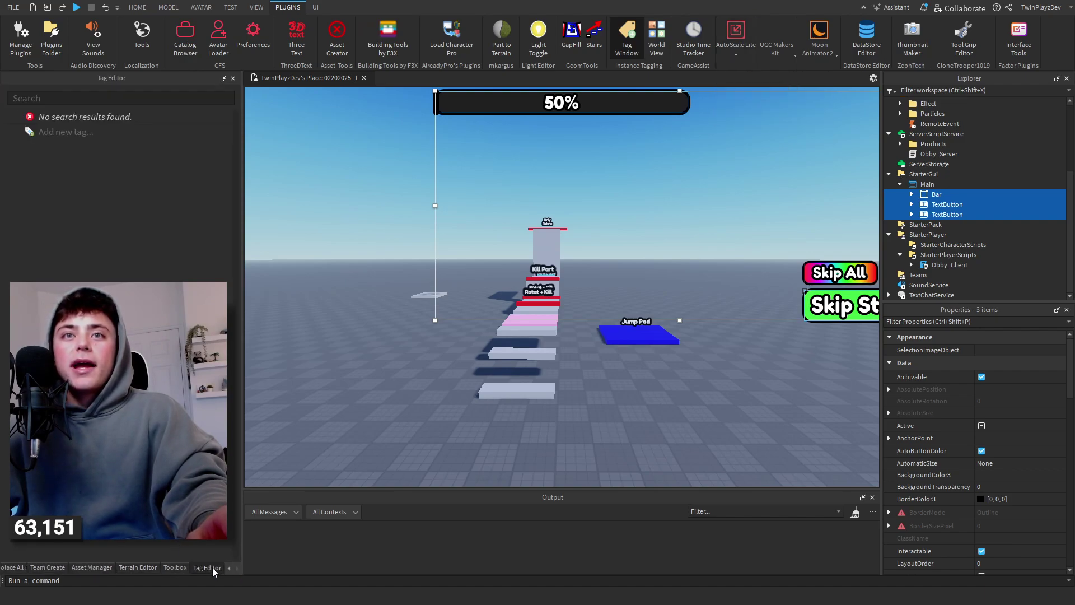
click(137, 567)
click(45, 567)
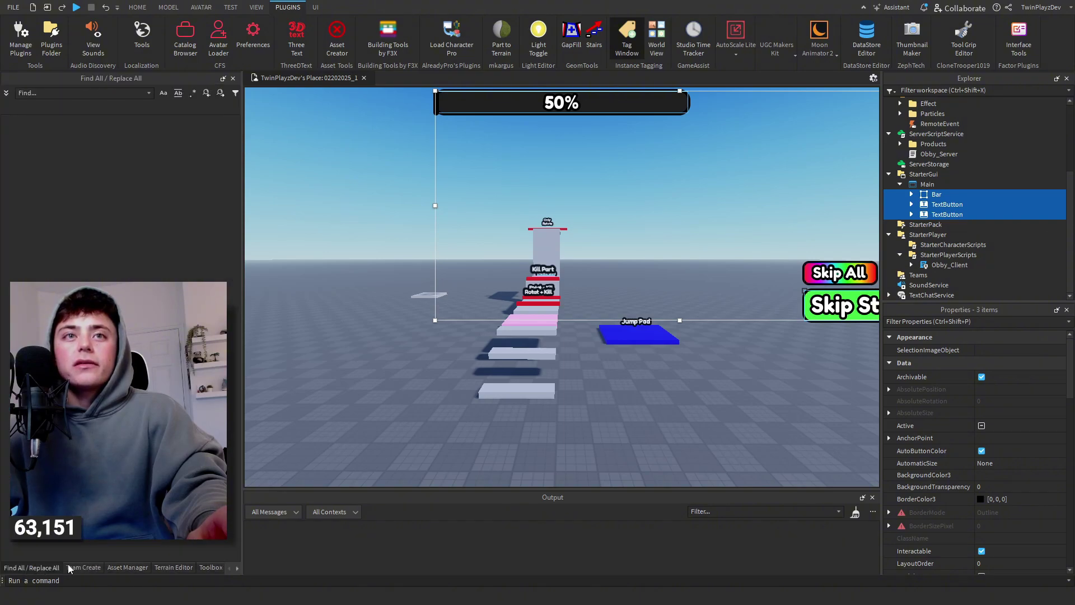
click(134, 567)
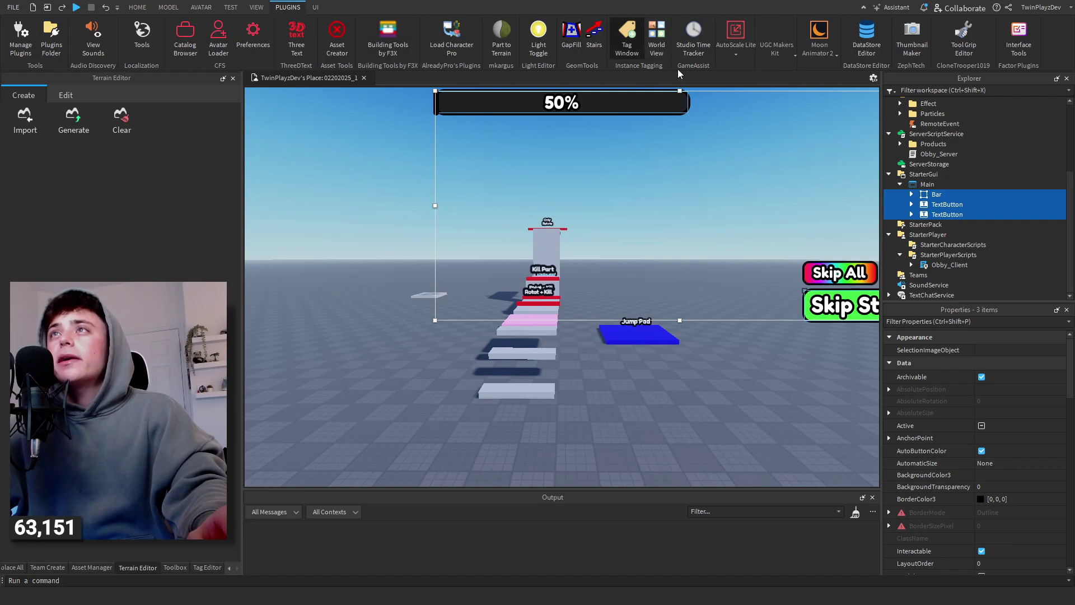
click(747, 57)
click(781, 95)
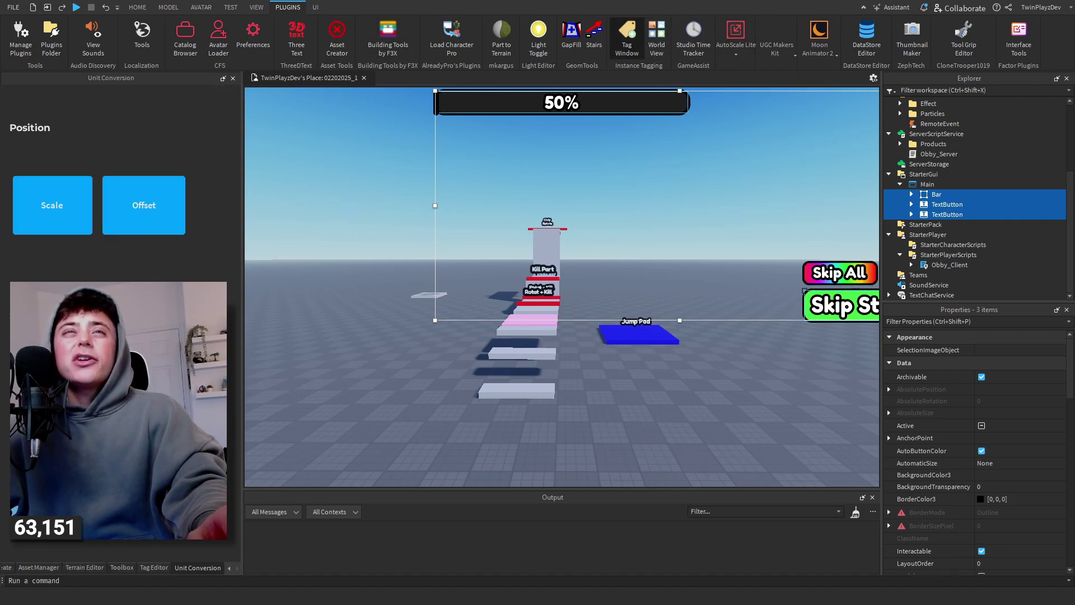
Step: Select the Skip Stage TextButton with its children and fit both skip buttons fully inside the viewport
click(933, 215)
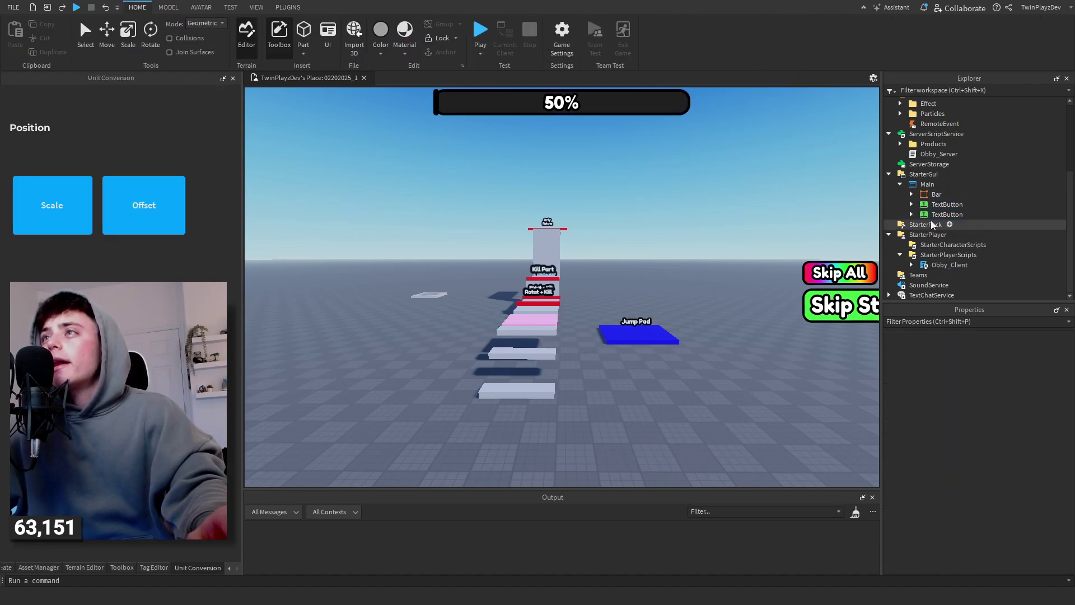
click(913, 205)
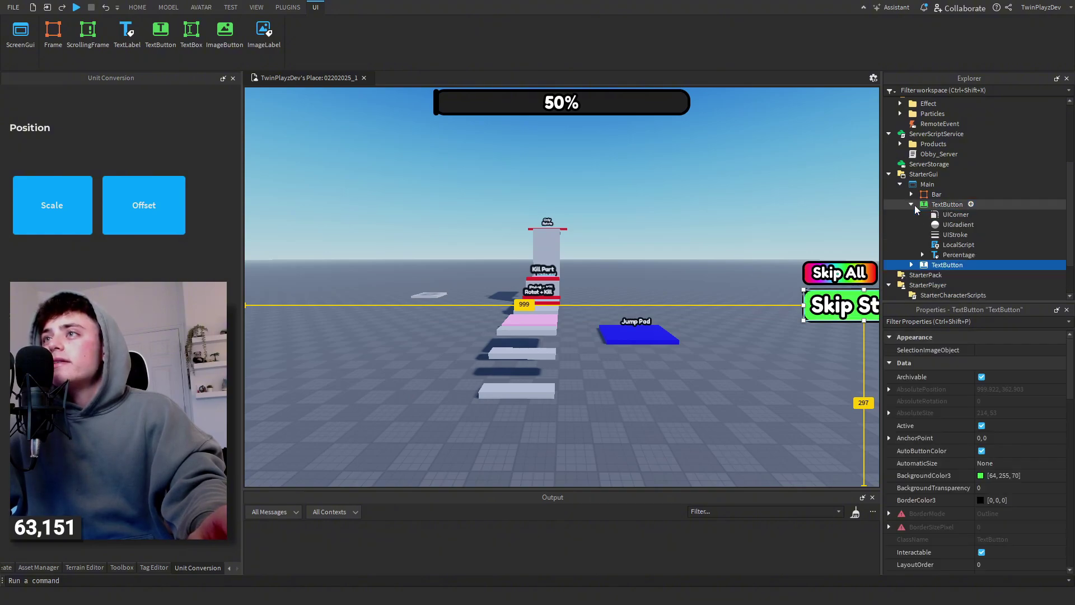
click(913, 205)
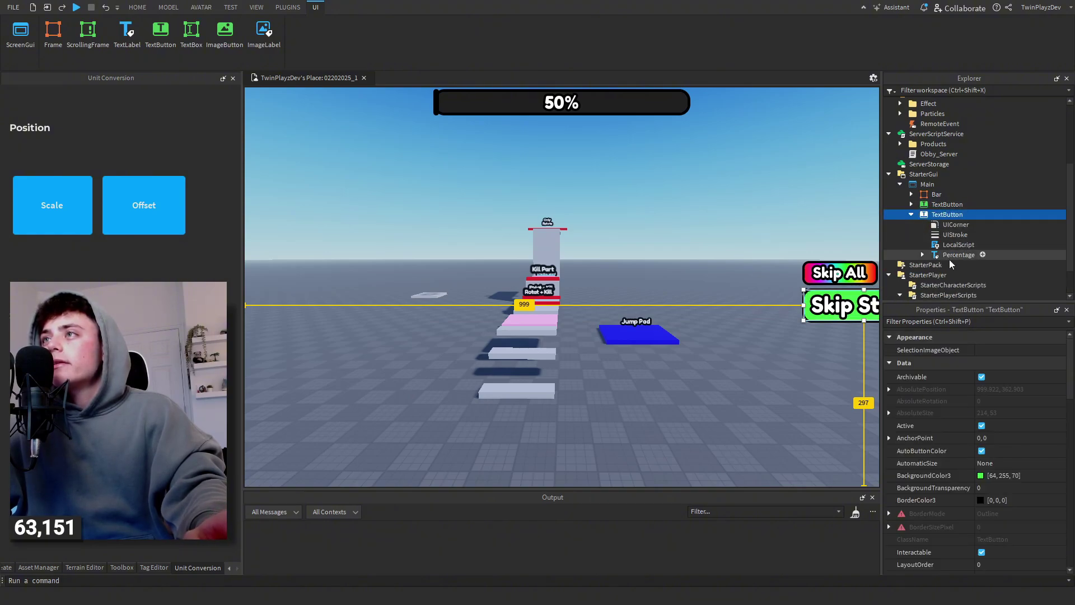
shift+click(950, 257)
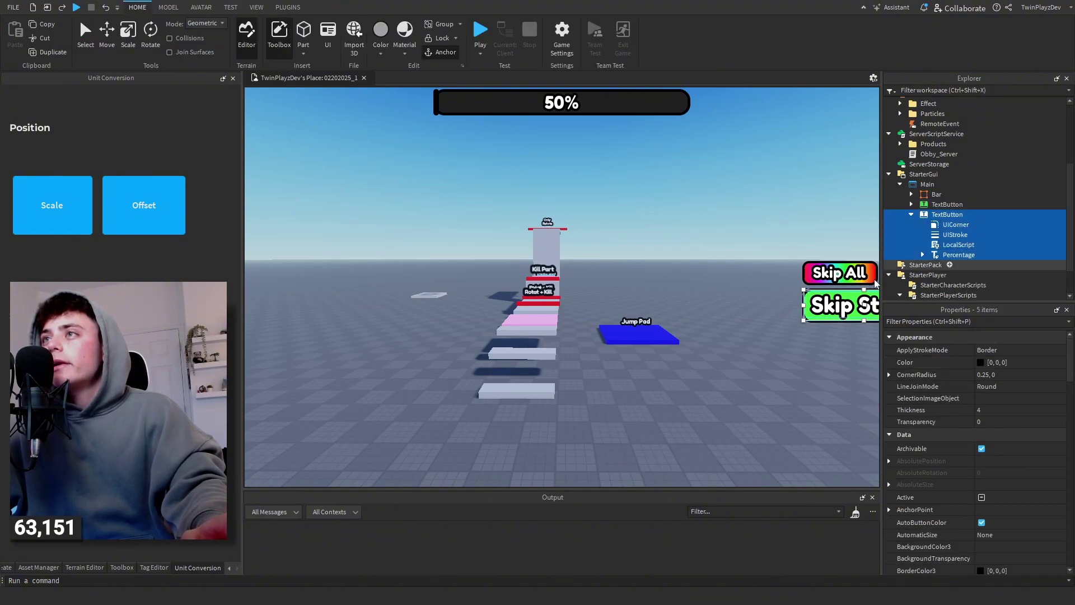
click(820, 326)
click(933, 215)
shift+click(943, 256)
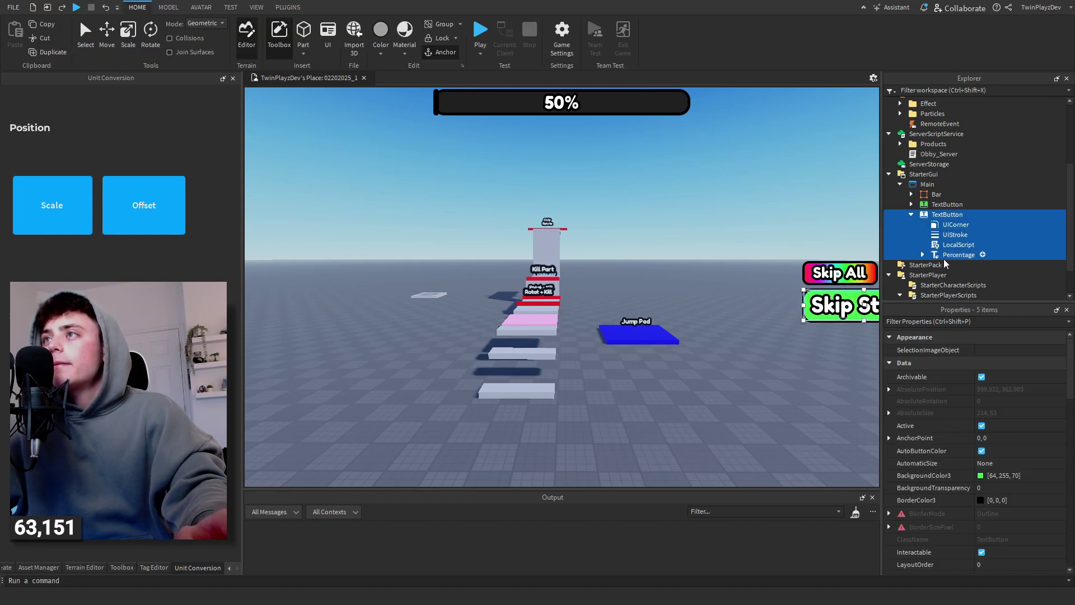
ctrl+click(834, 323)
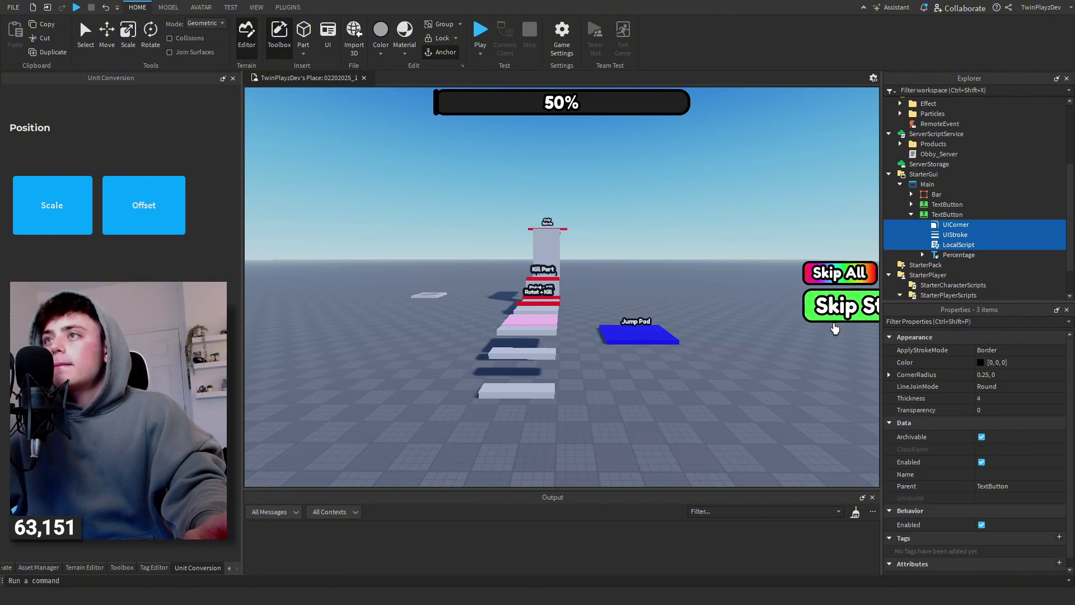
click(834, 328)
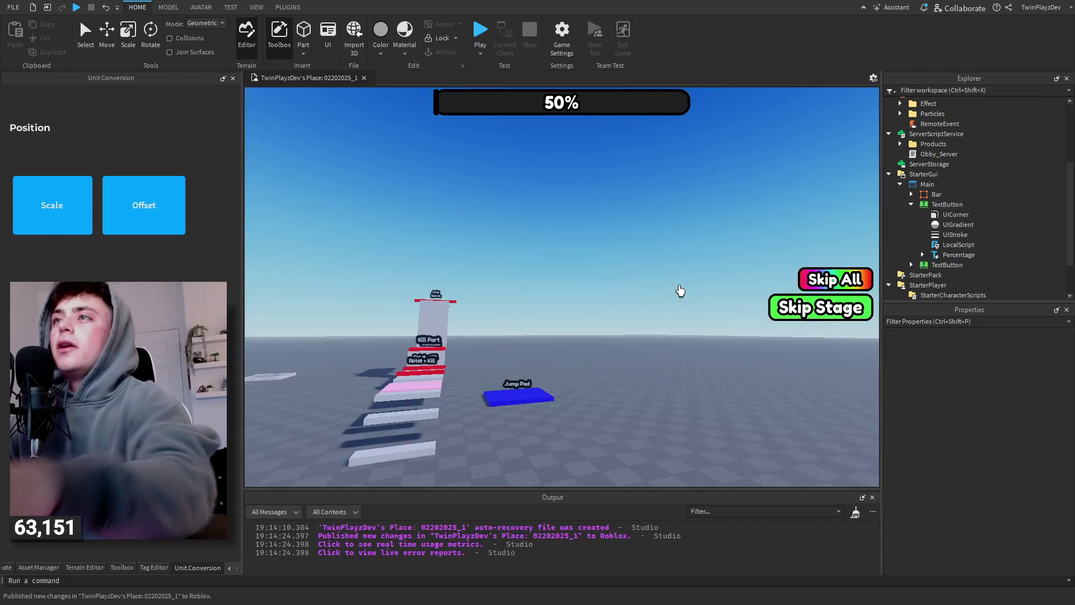
Step: Convert the size and position of the Skip All and Skip Stage buttons to Scale with AutoScale Lite
click(1007, 205)
shift+click(1006, 214)
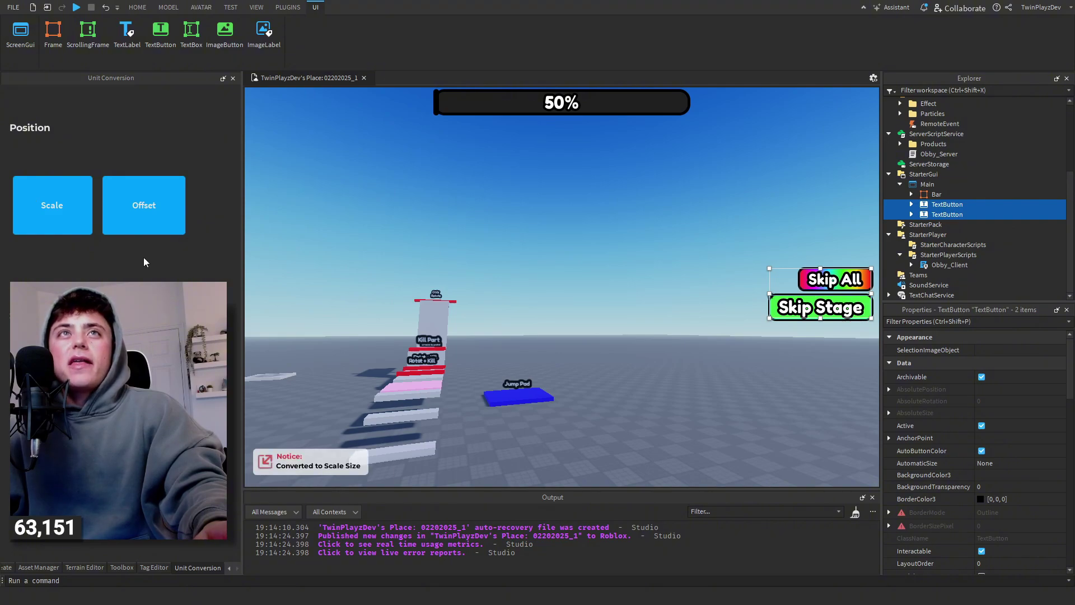
click(36, 213)
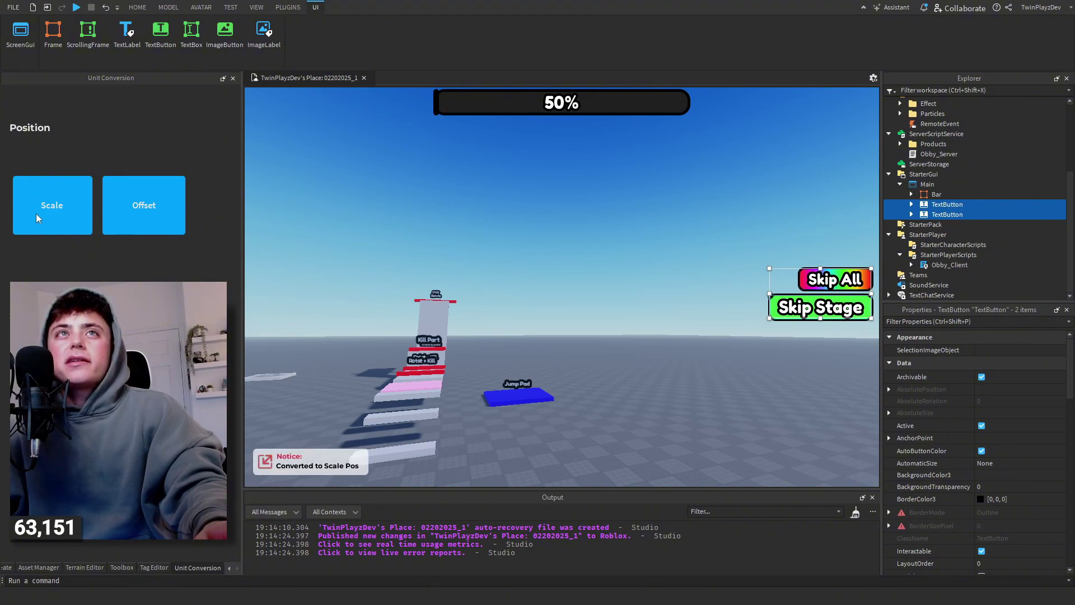
click(809, 205)
Step: Resize the viewport by enlarging the Output area and narrowing the Explorer to check how the skip buttons scale
right_drag(809, 206, 835, 352)
key(s)
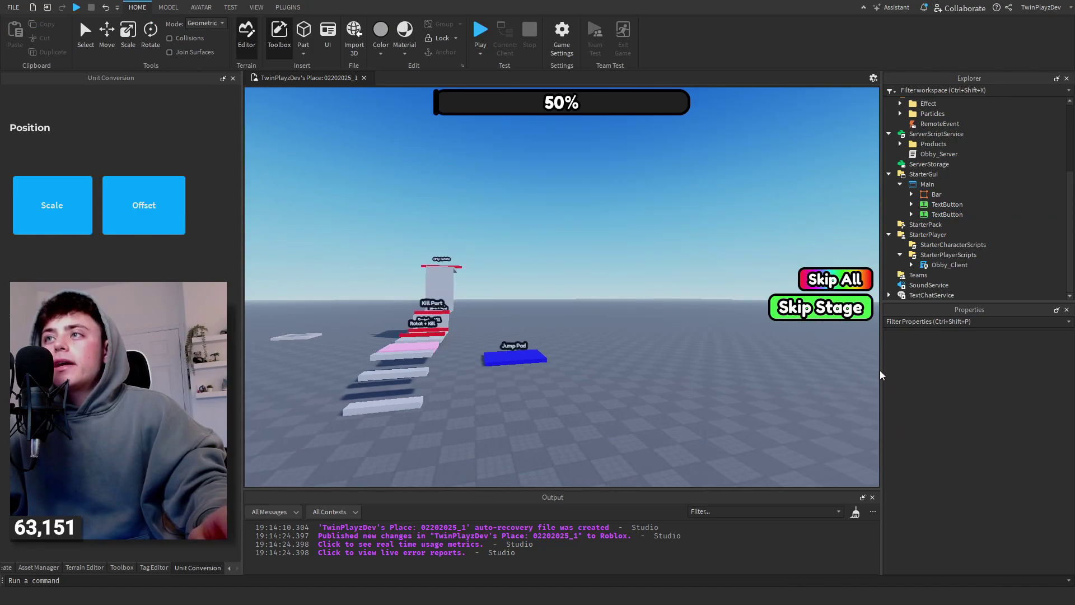
drag(794, 491, 827, 414)
mouse_move(883, 342)
mouse_down()
mouse_move(791, 338)
mouse_move(900, 338)
mouse_up()
mouse_move(795, 412)
mouse_down()
mouse_move(795, 201)
mouse_move(799, 439)
mouse_move(789, 403)
mouse_up()
scroll(715, 240, down, 5)
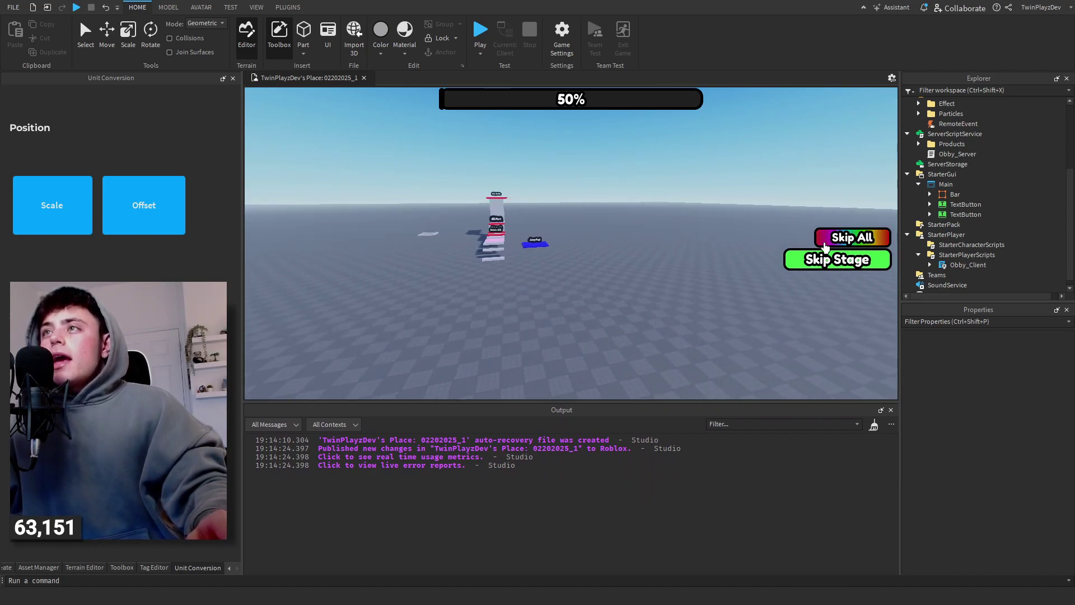
Step: Shrink the Output area to enlarge the viewport again and check how the skip buttons scale
scroll(825, 247, up, 2)
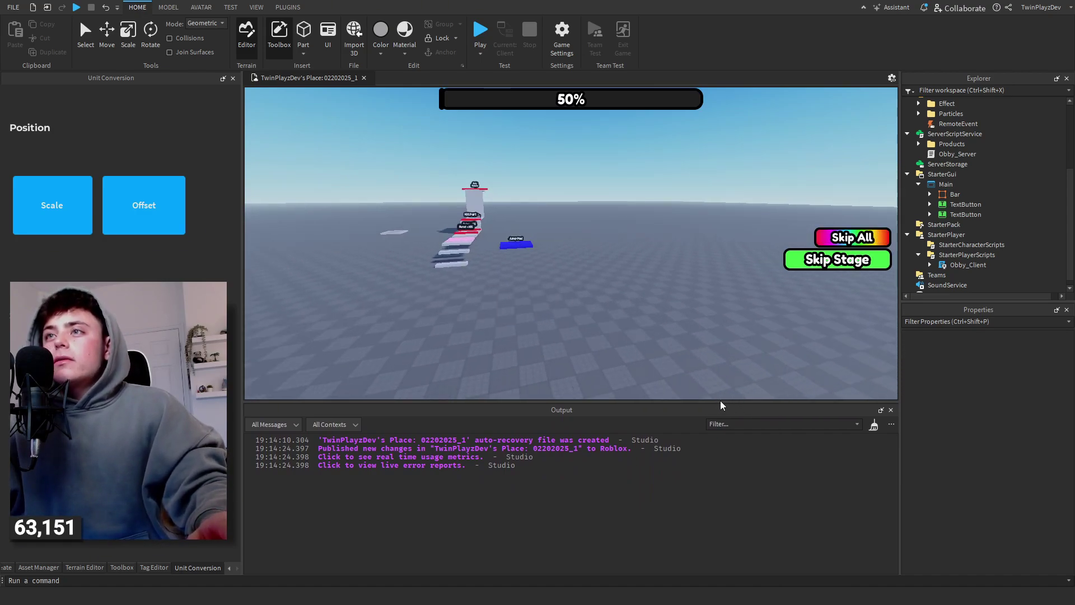
drag(720, 401, 714, 496)
scroll(678, 273, up, 2)
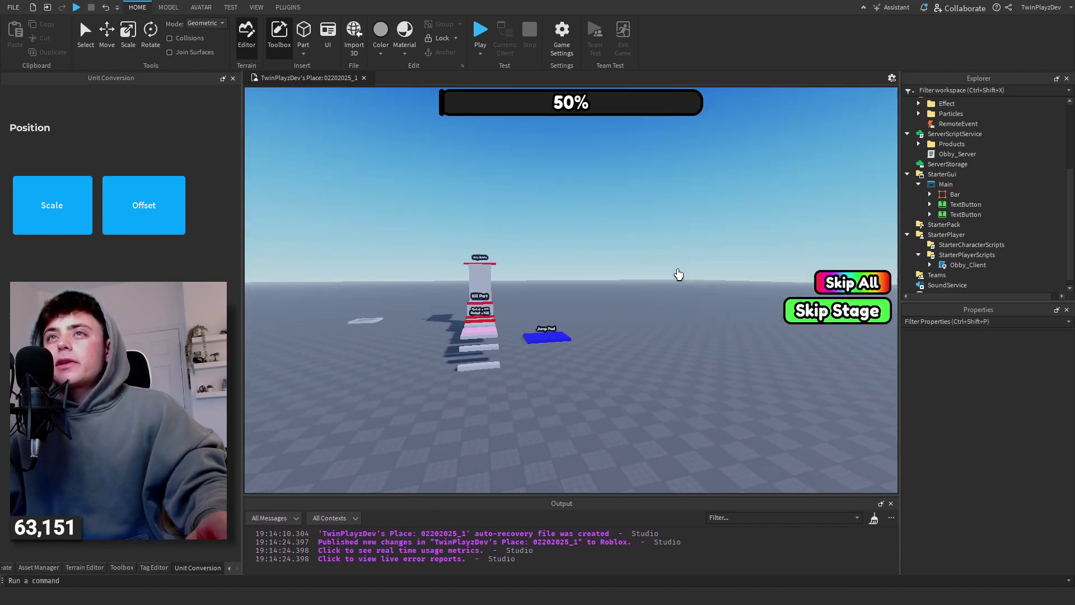
scroll(945, 260, up, 4)
scroll(913, 252, down, 4)
Step: Open the LocalScript inside the Skip All TextButton to read its product purchase prompt, and close it again
click(929, 199)
click(947, 248)
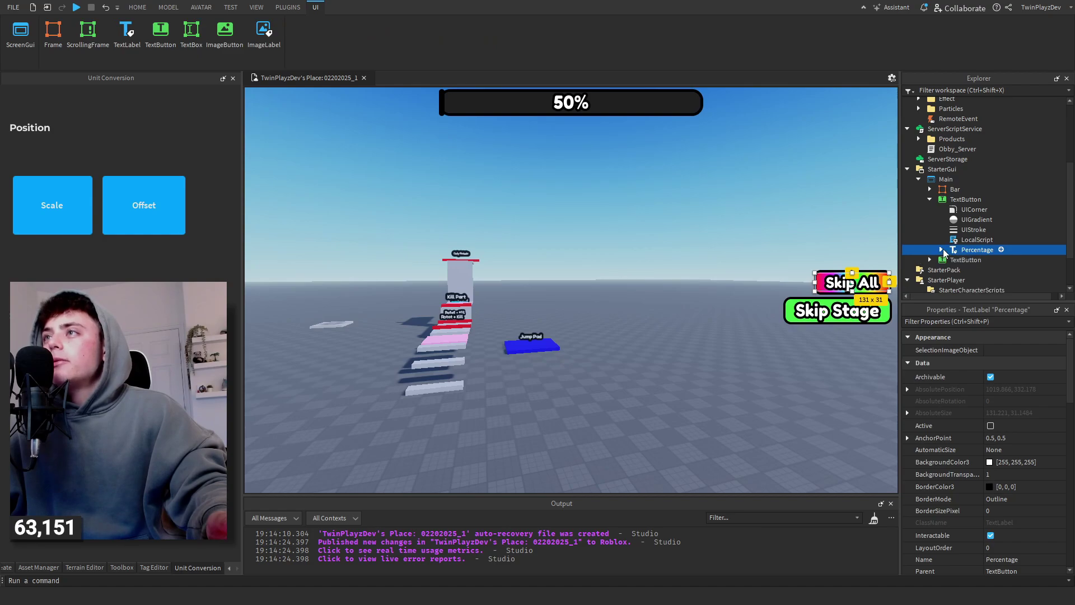
double_click(964, 241)
click(549, 149)
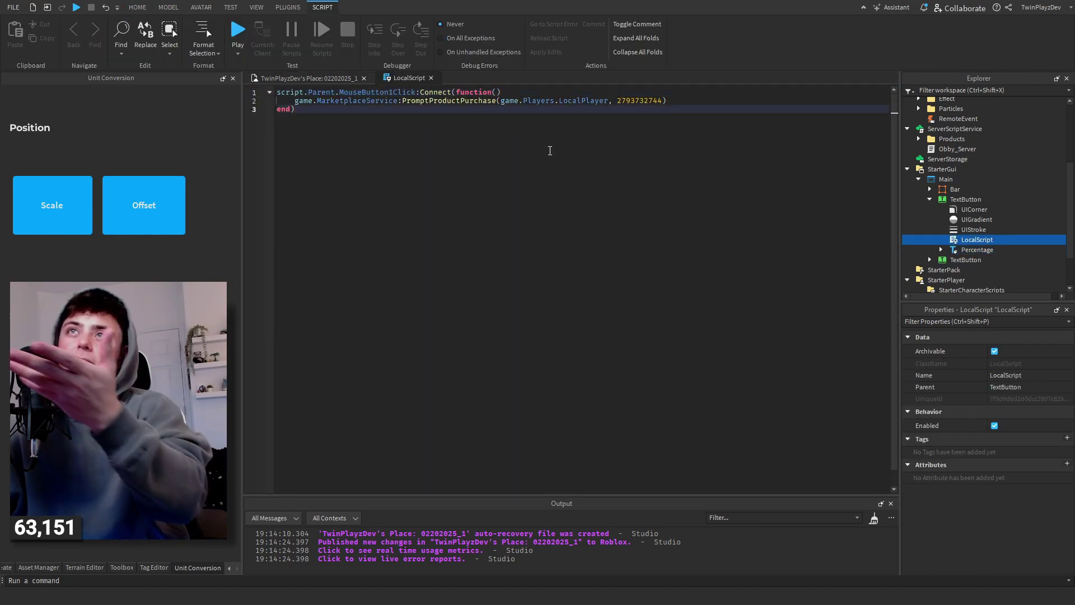
click(431, 79)
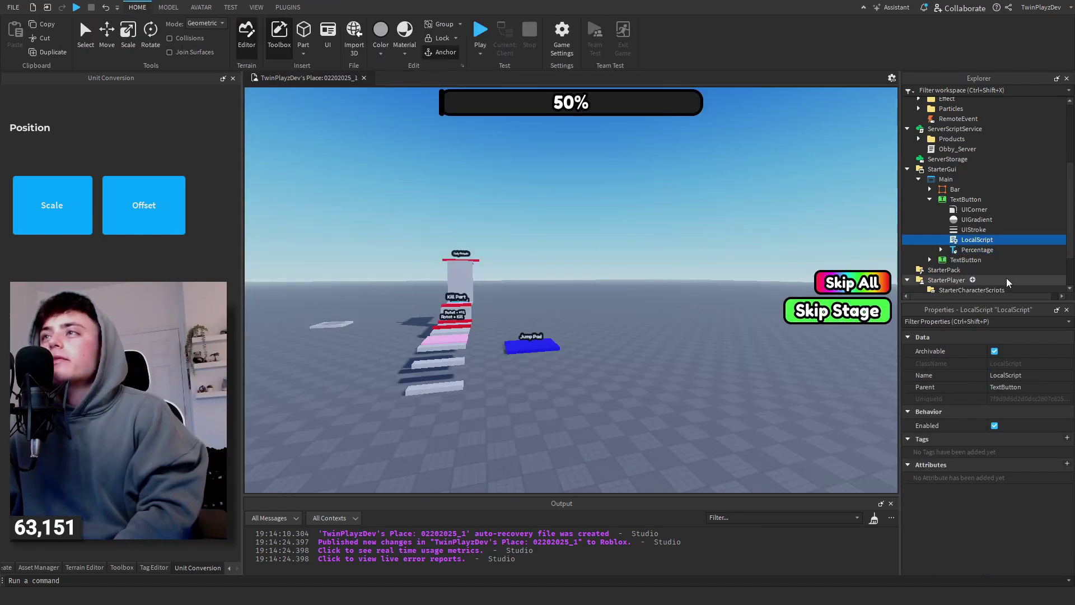
Step: Open the Obby_Server script, look through its stage and leaderstats code, and close it
scroll(936, 175, up, 1)
double_click(936, 175)
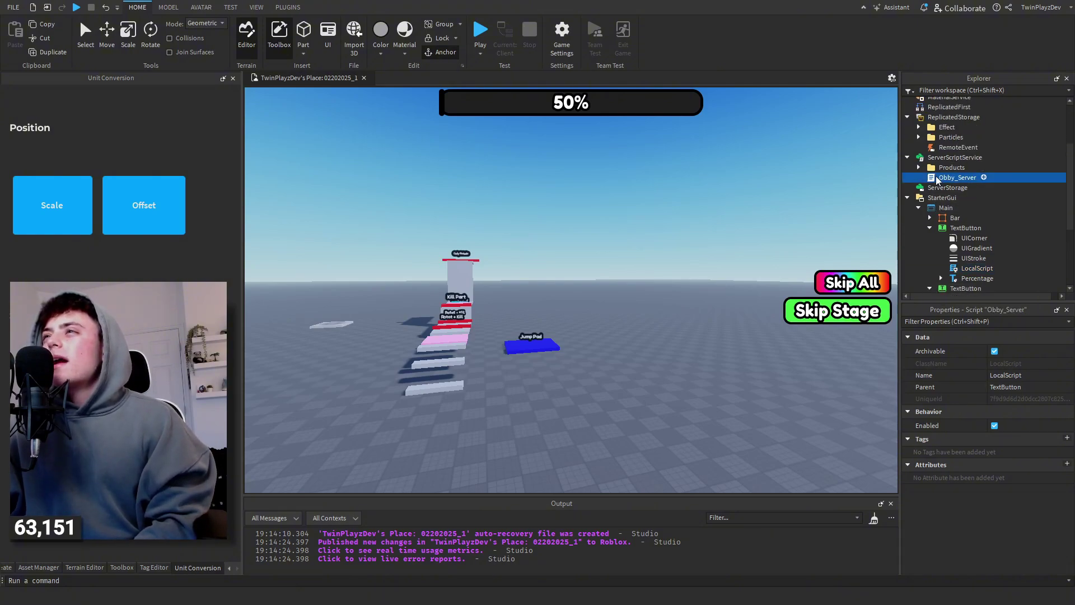
scroll(563, 226, down, 15)
scroll(563, 227, down, 20)
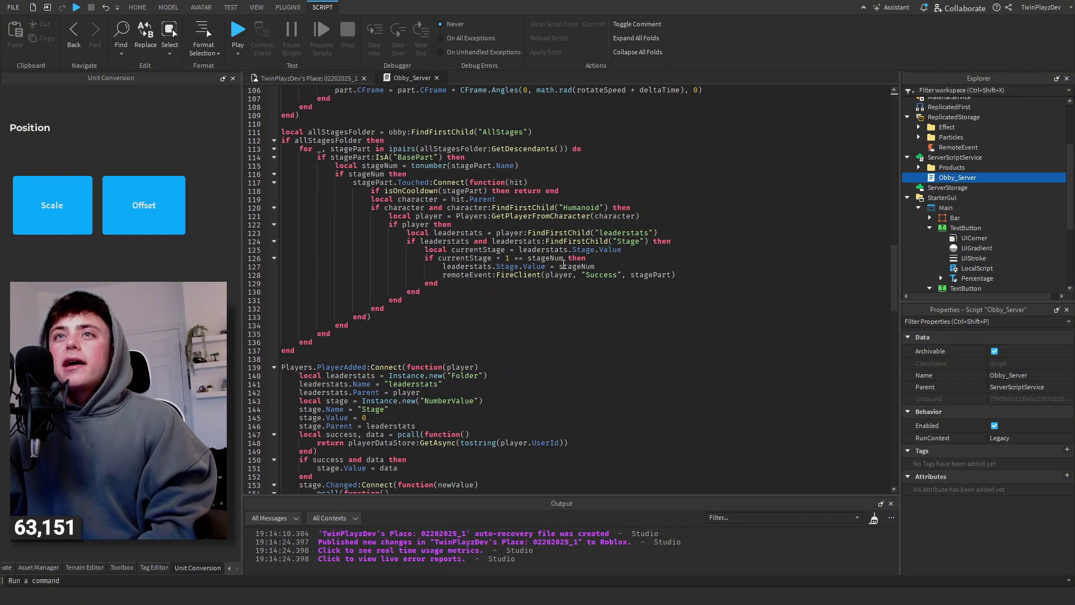
click(436, 78)
Step: Expand the Products folder and its impl folder and review the ProductBase, Config and DevProductHandler scripts
click(918, 168)
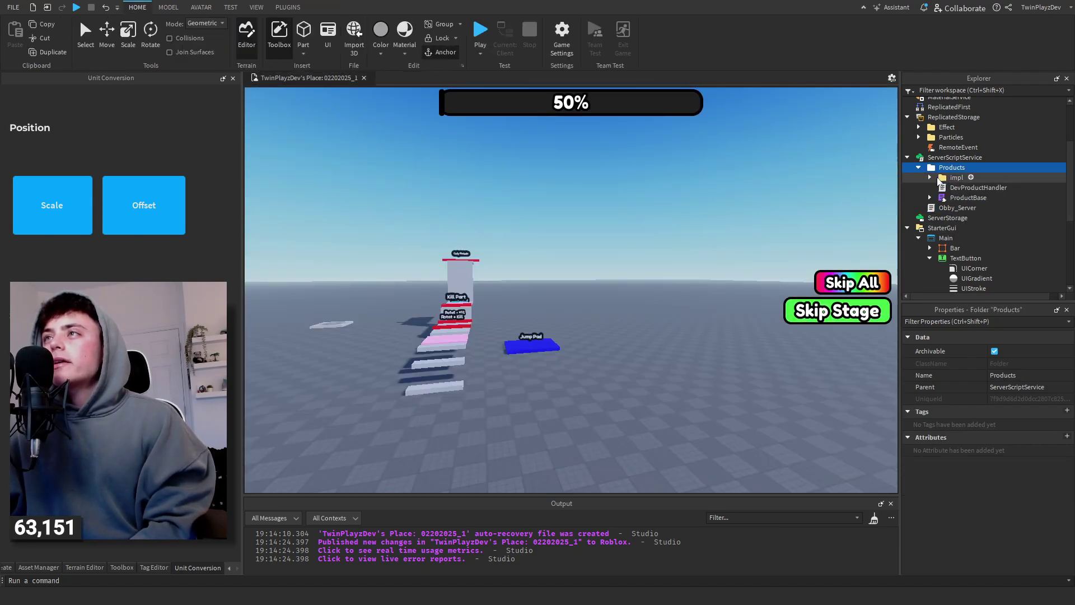
double_click(955, 198)
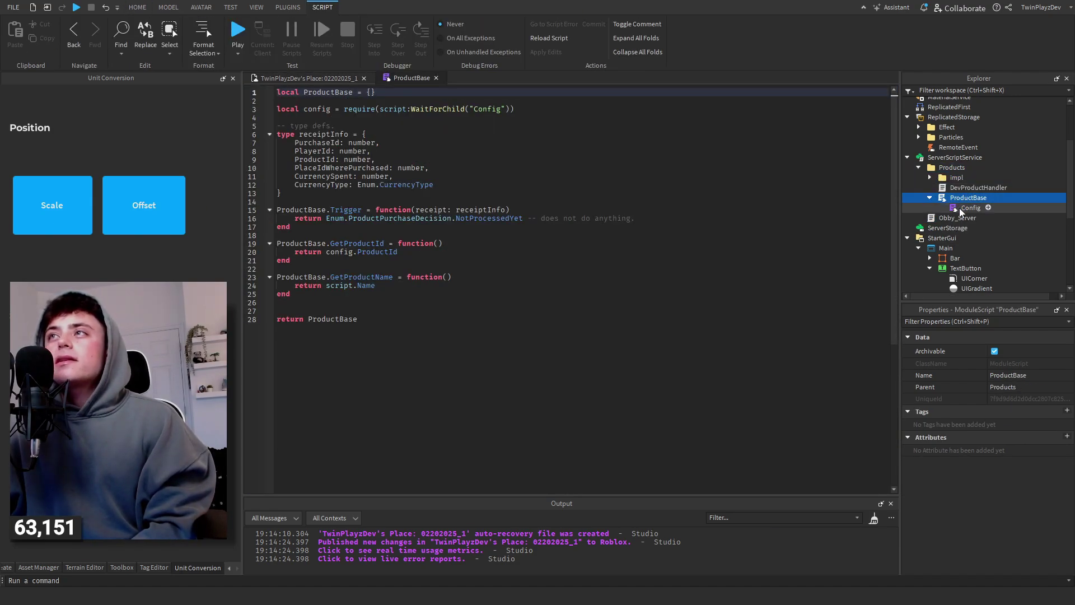
double_click(961, 210)
double_click(967, 189)
scroll(644, 223, down, 8)
scroll(691, 227, up, 8)
click(930, 178)
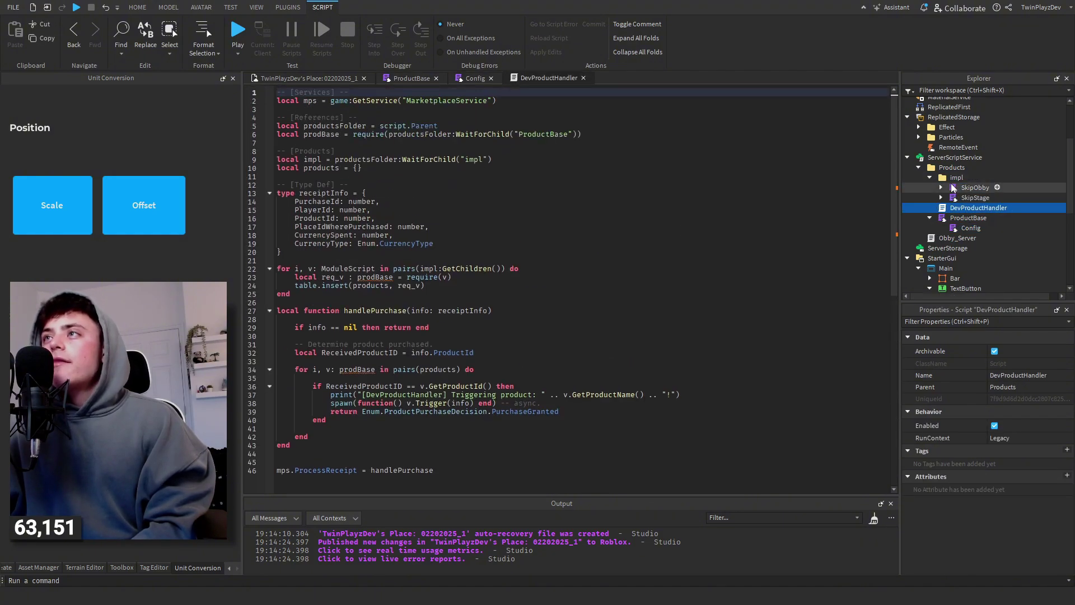
Step: Open the SkipObby and SkipStage modules together with the Config module of each
double_click(953, 188)
double_click(964, 198)
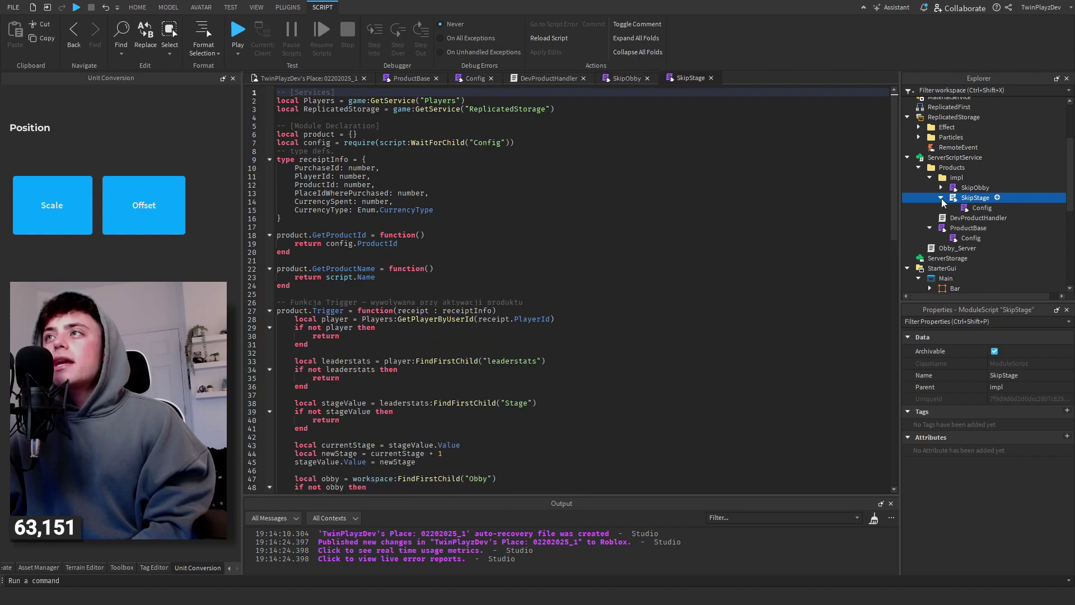
double_click(962, 208)
click(941, 187)
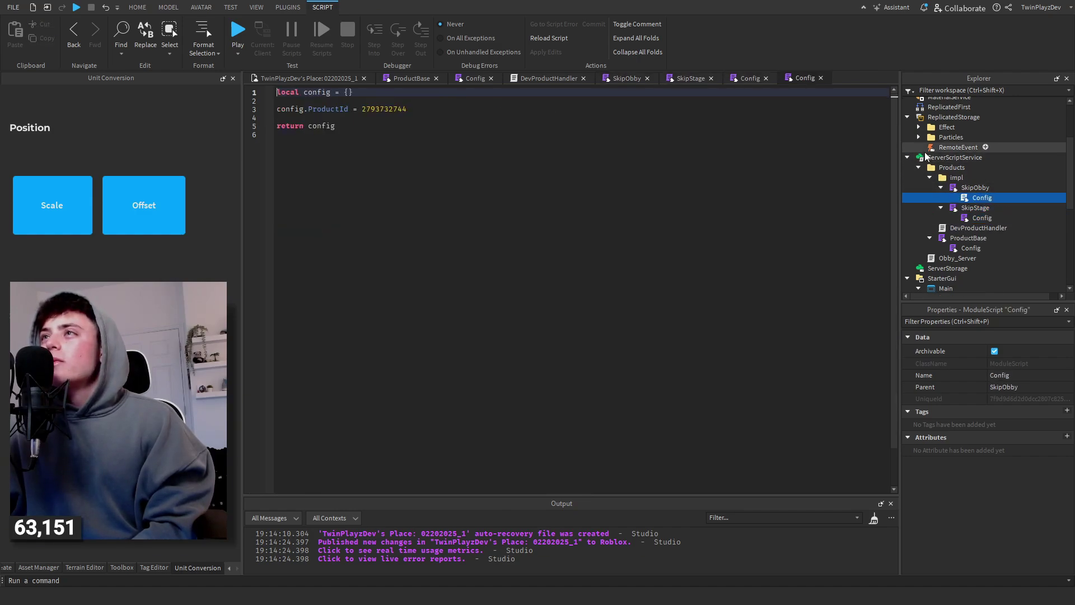
Step: Look at the contents of the Particles and Effect folders in ReplicatedStorage
click(919, 137)
click(919, 127)
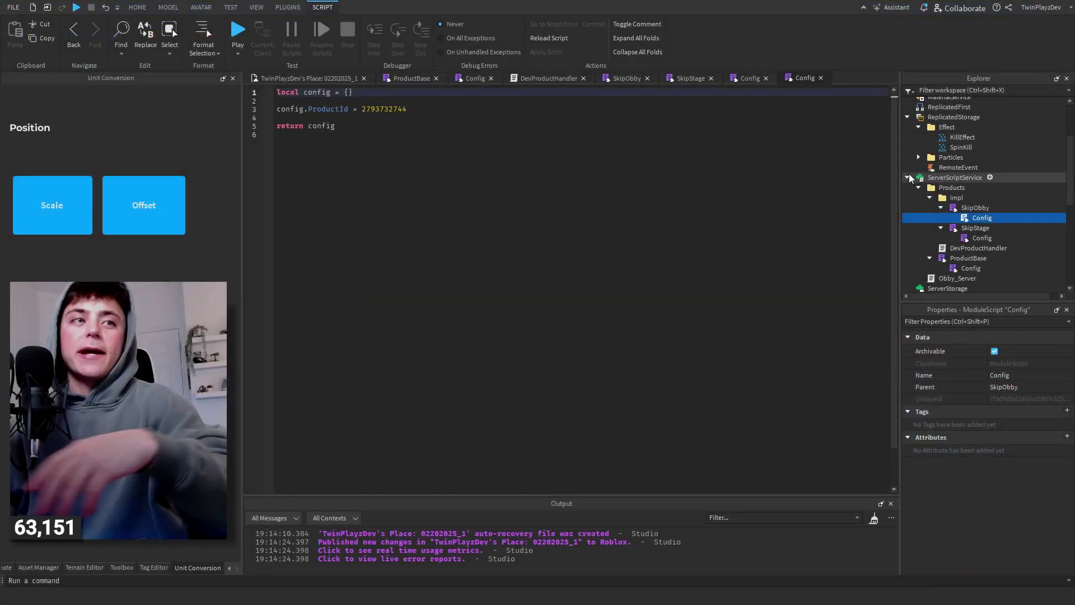
scroll(973, 230, down, 3)
scroll(965, 219, up, 2)
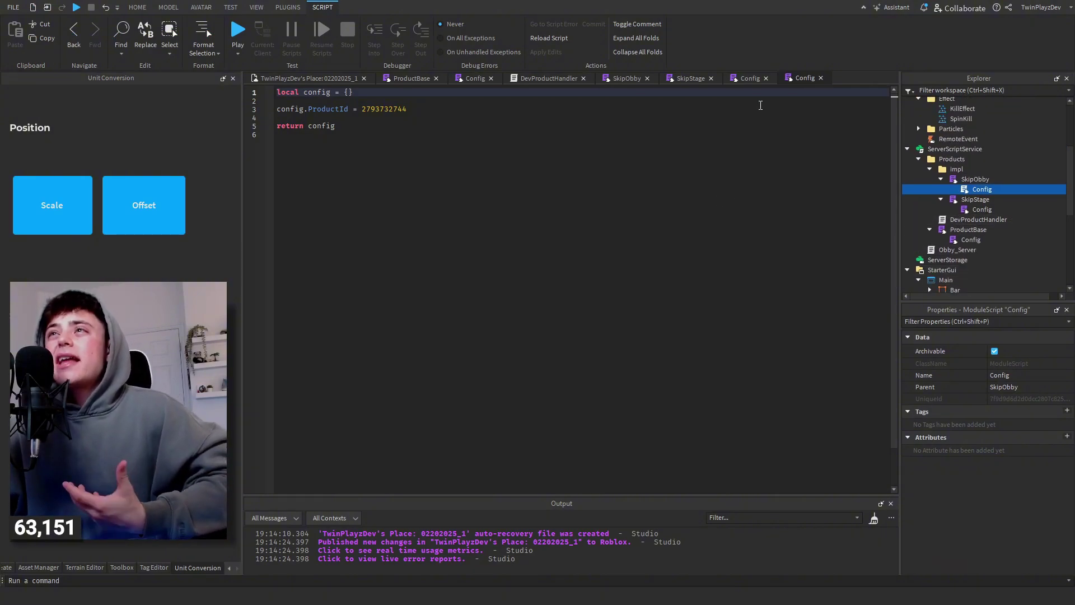
Step: Read through the SkipStage and SkipObby module code to see how each skip is handled
click(707, 79)
scroll(428, 228, down, 15)
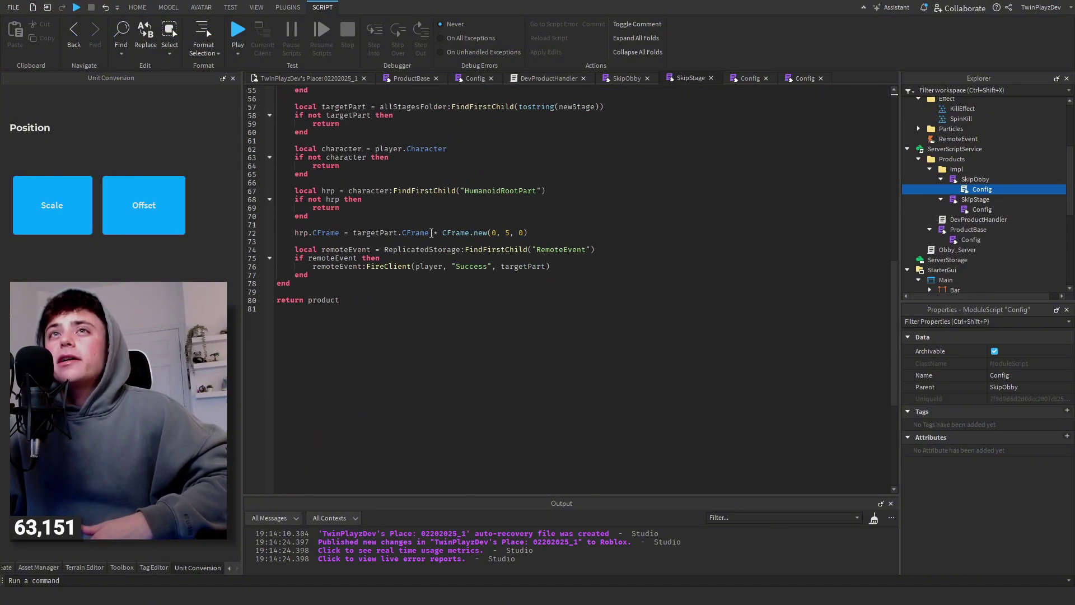
scroll(428, 228, up, 13)
click(628, 79)
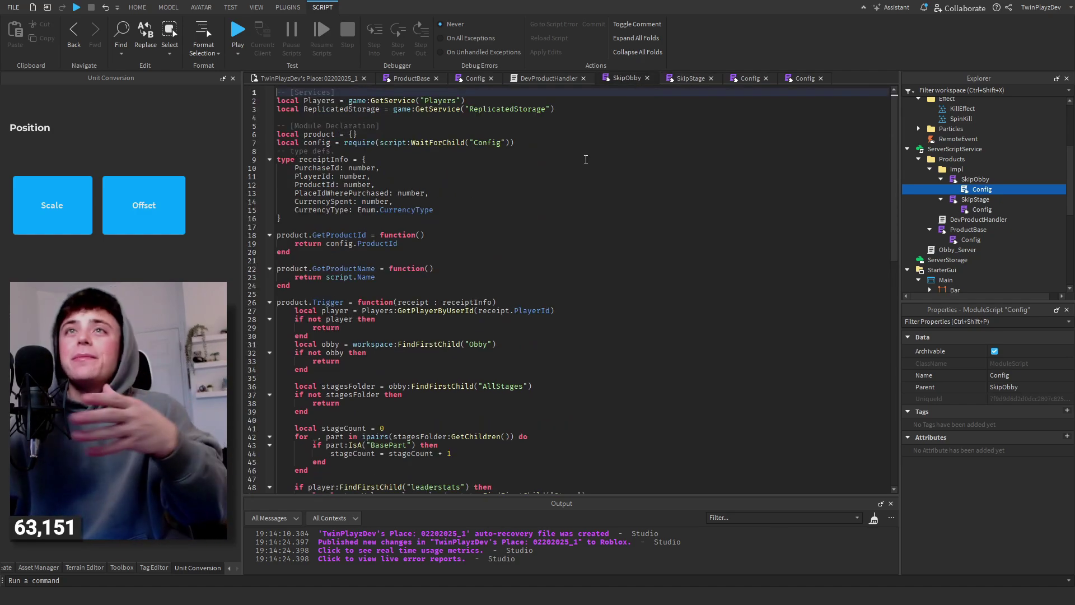
scroll(586, 160, down, 15)
Step: Close the ProductBase, ProductBase Config and DevProductHandler scripts and return to the place viewport
click(548, 78)
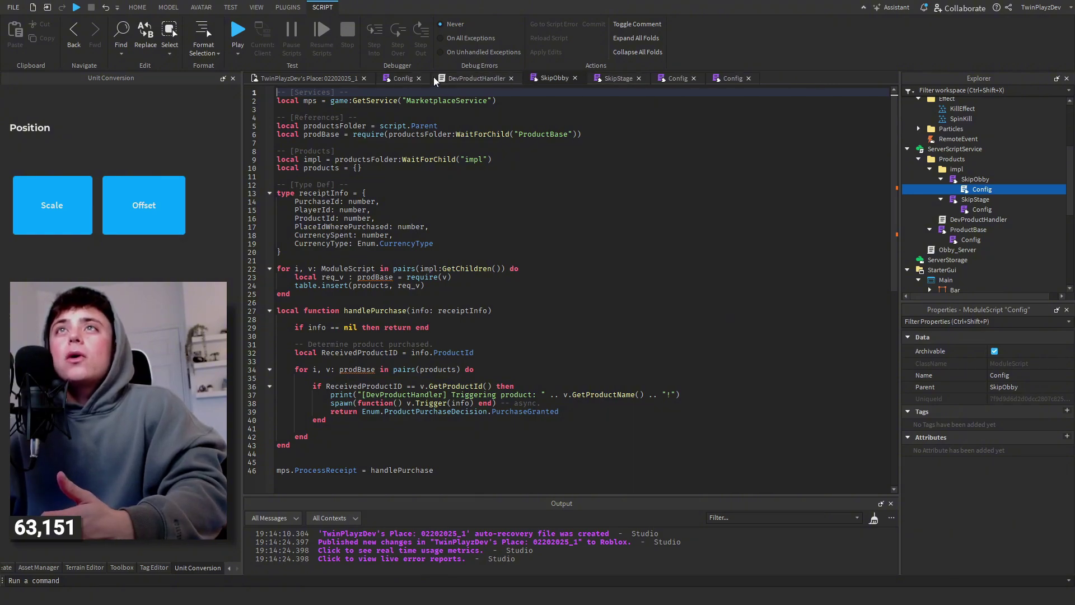
click(413, 80)
click(442, 78)
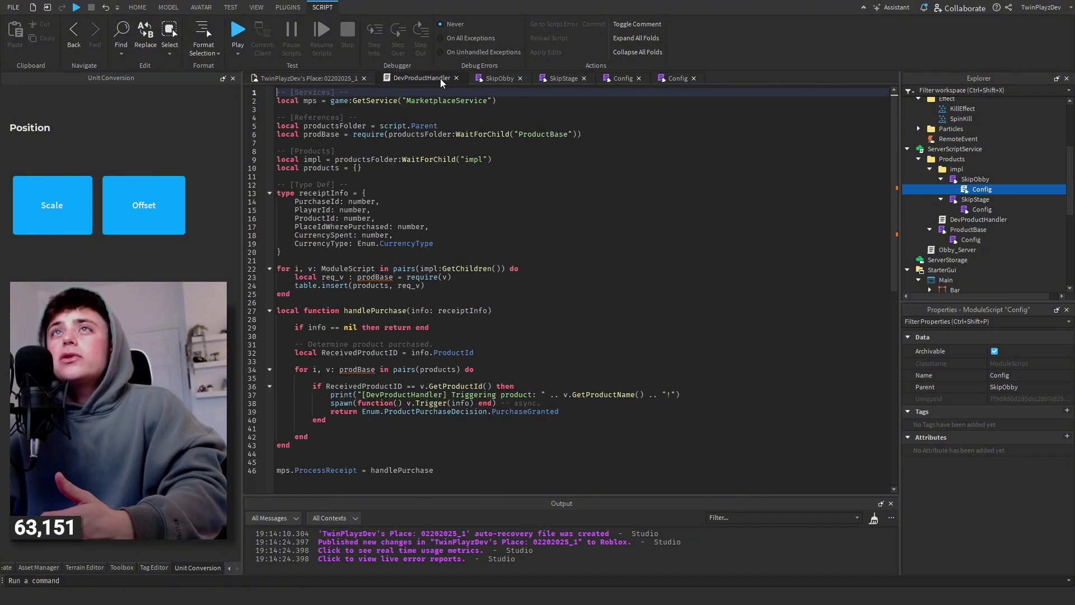
click(456, 78)
click(354, 78)
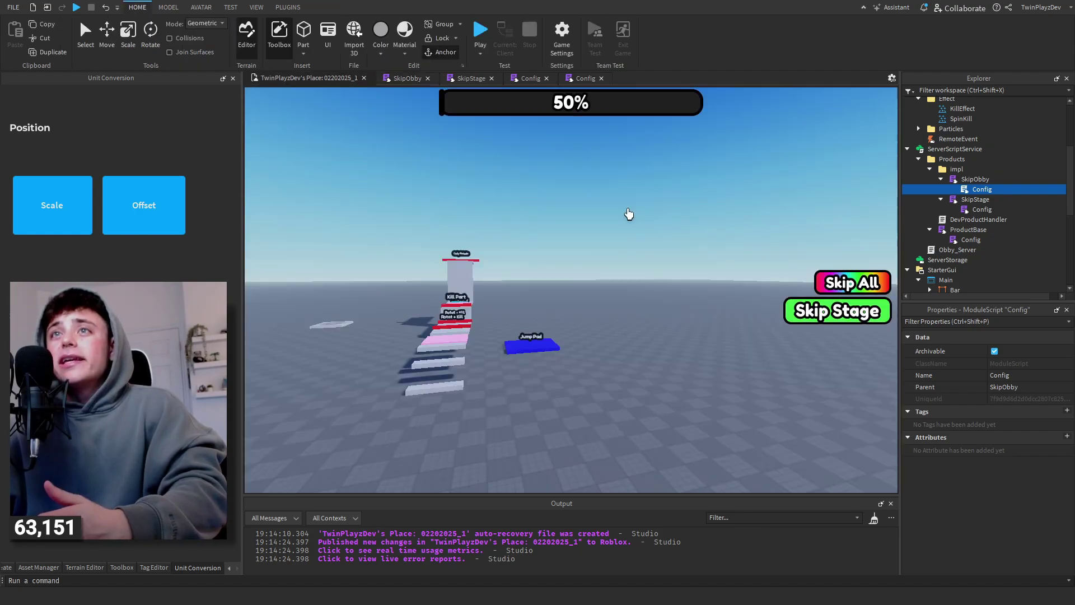
Step: Clear the Output log and bring the obby course into closer view
click(874, 518)
key(a)
right_drag(613, 265, 664, 185)
scroll(912, 133, up, 5)
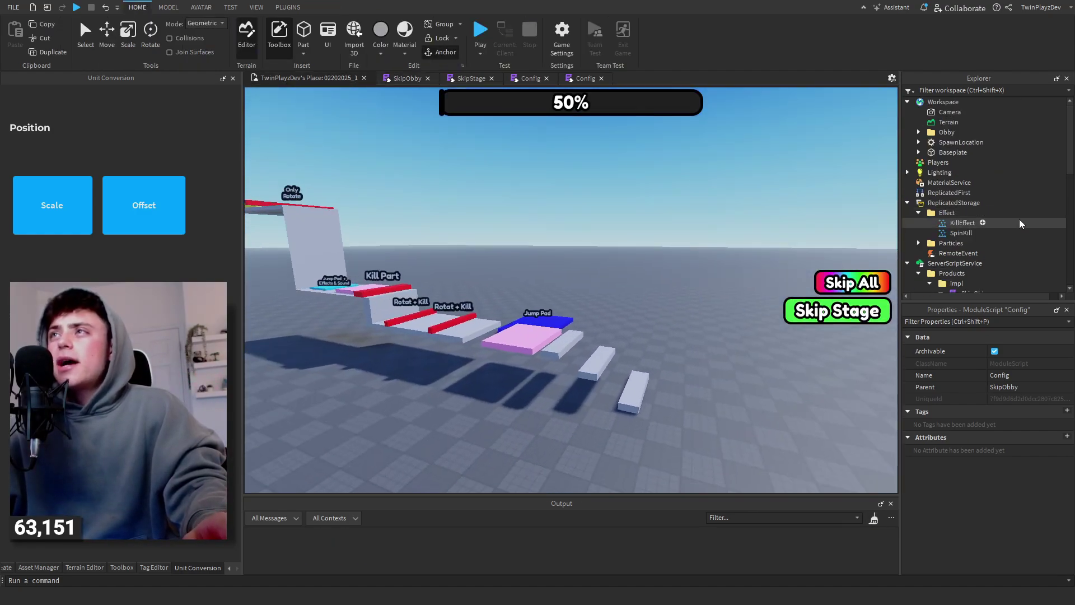
Step: Expand the Obby and AllStages folders in Workspace and select stage part 3
click(922, 152)
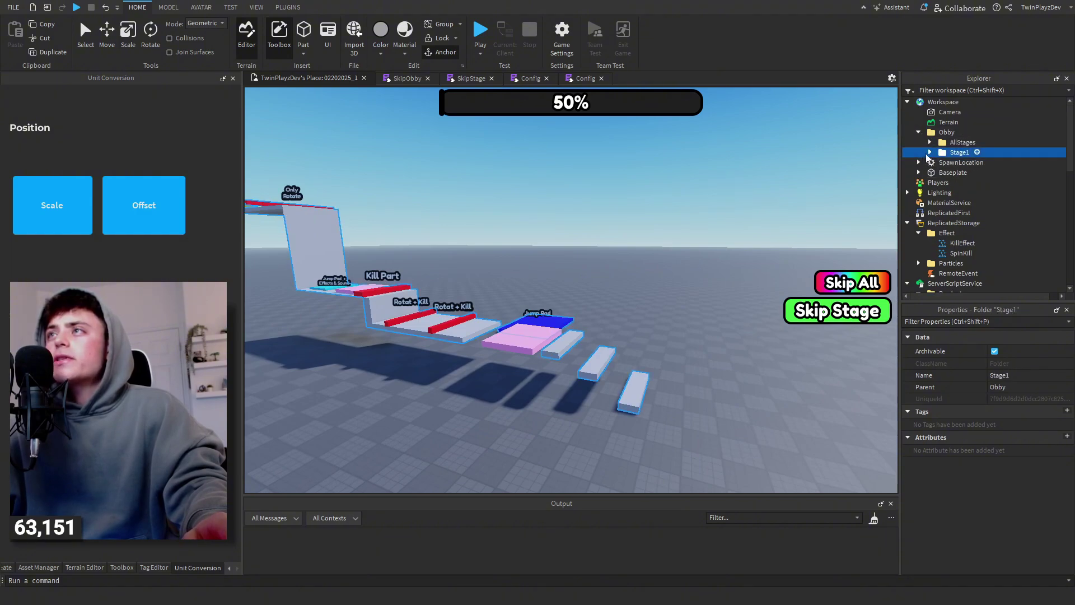
click(928, 153)
click(928, 153)
click(928, 143)
click(957, 162)
click(957, 172)
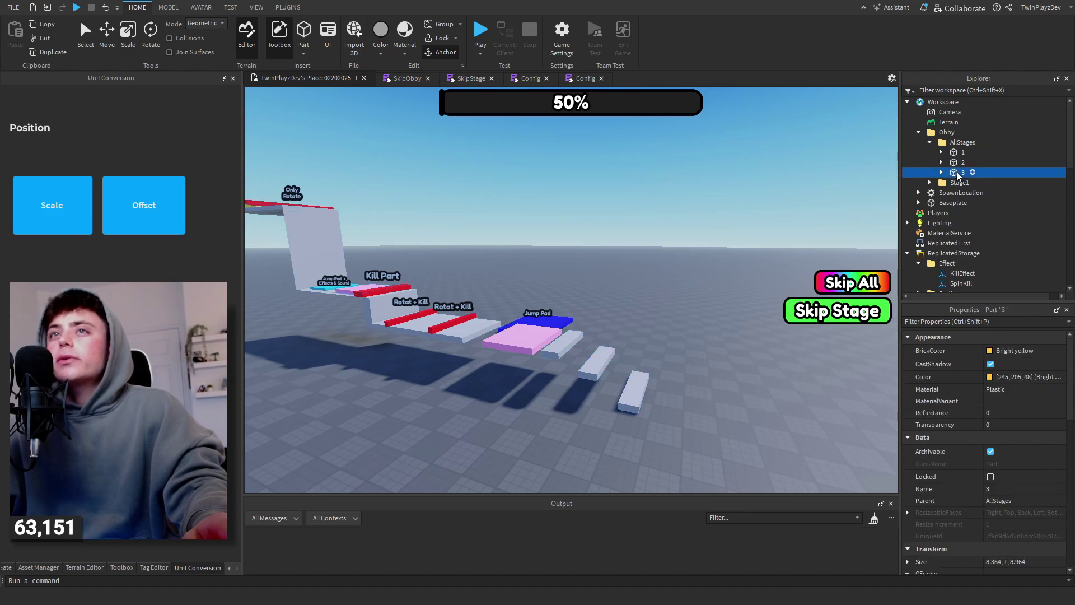
Step: Focus on stage part 3 with the Move tool, compare it with parts 1 and 2, and inspect its children
key(f)
right_drag(801, 207, 799, 207)
key(s)
click(107, 38)
key(d)
right_drag(641, 180, 640, 180)
click(953, 163)
click(958, 152)
click(959, 172)
click(941, 172)
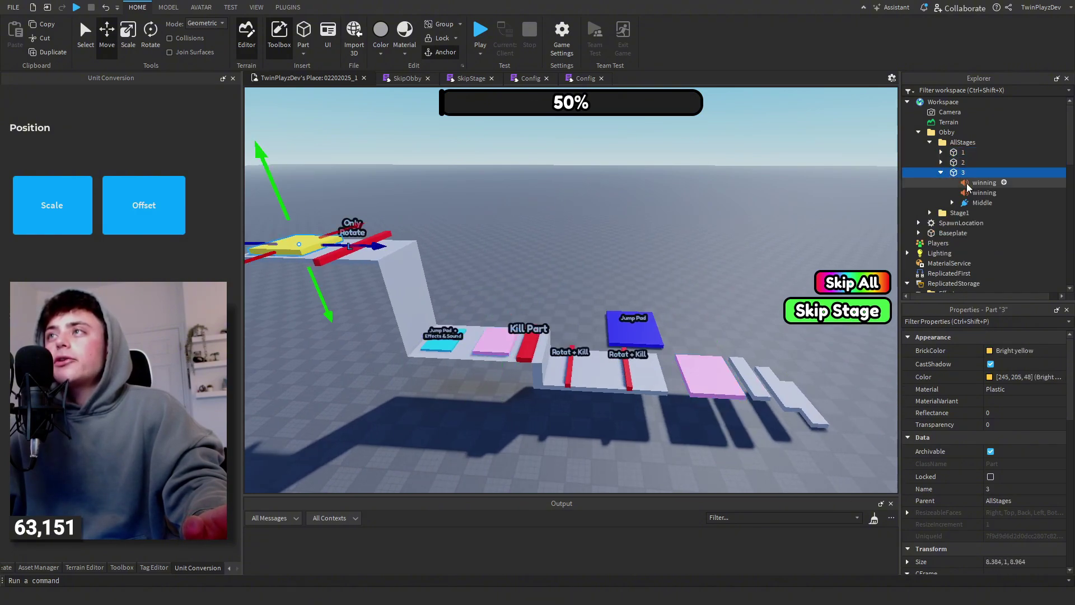
click(940, 152)
click(940, 152)
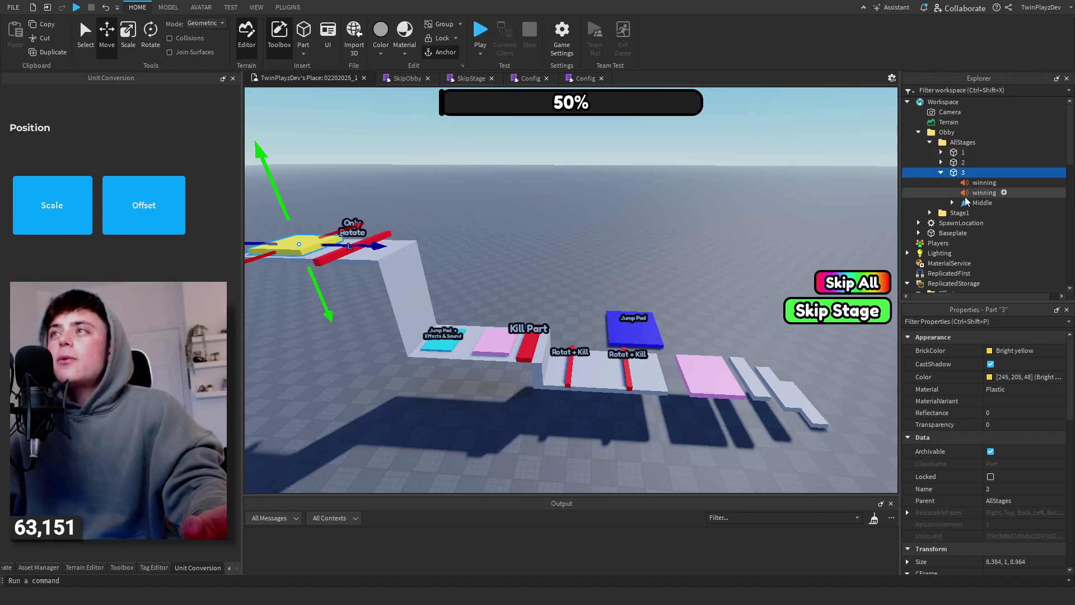
Step: Deselect the stage part and look over the whole obby course from several viewpoints
right_drag(674, 234, 715, 228)
click(657, 206)
key(d)
key(a)
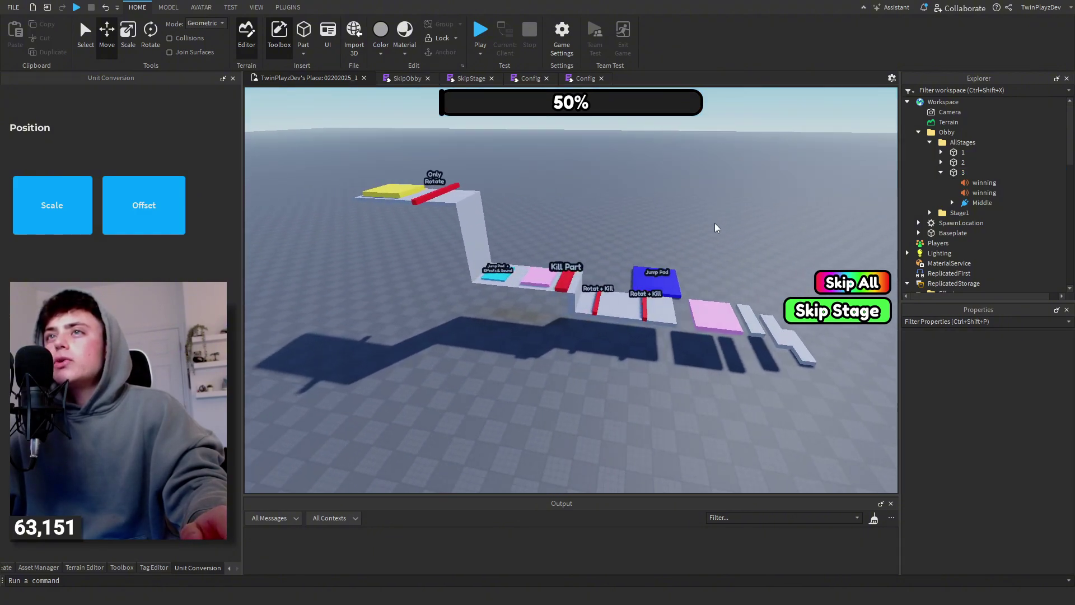
key(w)
key(d)
Step: Collapse stage part 3, the AllStages folder and the Effect folder in the Explorer
click(941, 173)
click(930, 142)
scroll(941, 157, down, 5)
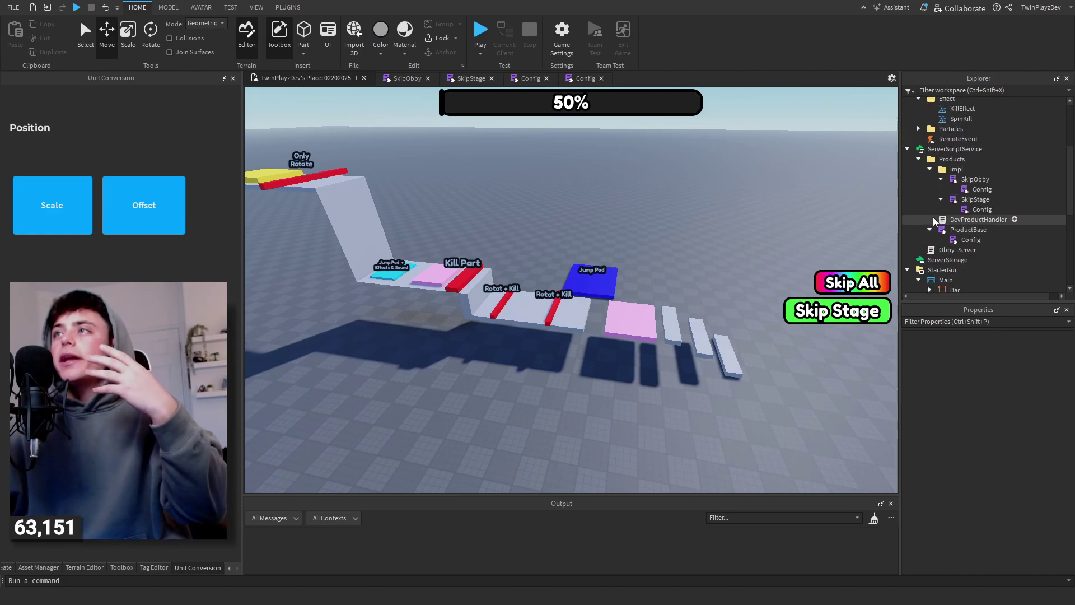
scroll(946, 214, up, 2)
click(920, 155)
scroll(952, 179, down, 2)
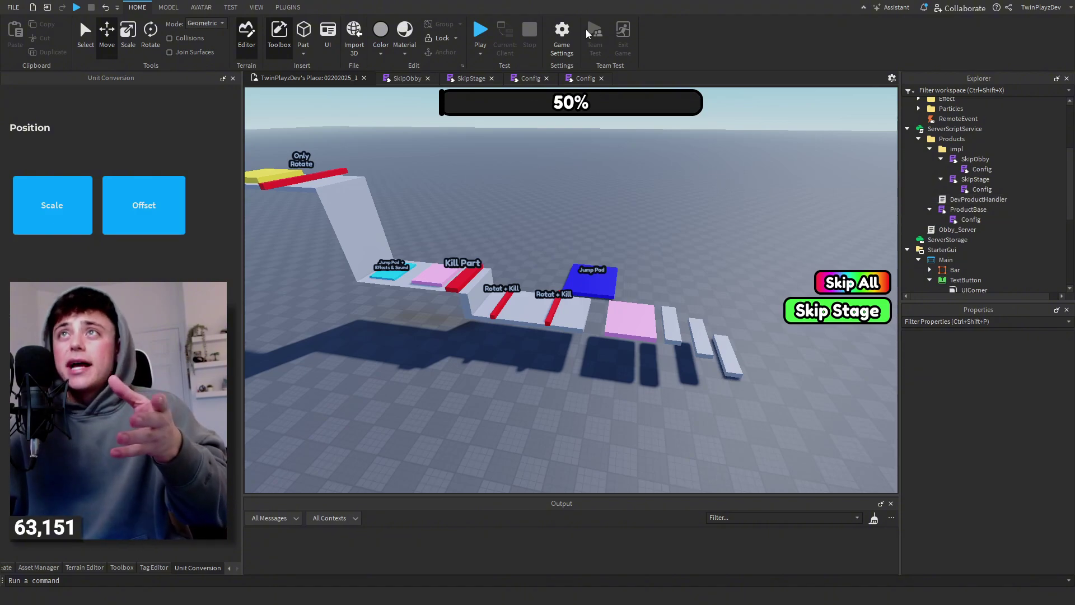
Step: Create two developer products in the game's monetization settings, name one "skip all" with a price of 500, and save
click(572, 29)
click(342, 219)
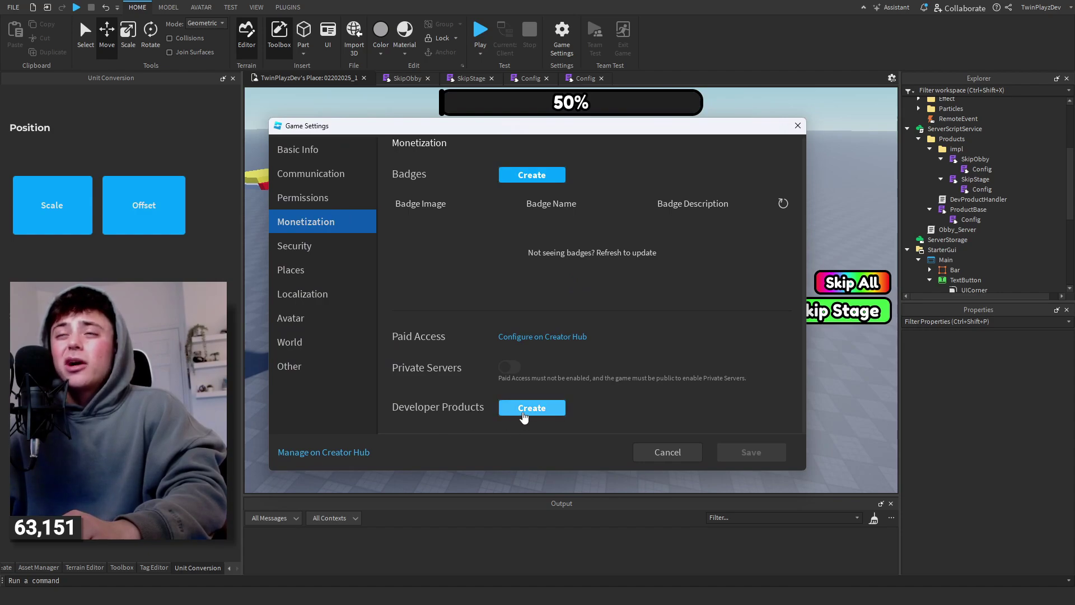
scroll(650, 401, down, 4)
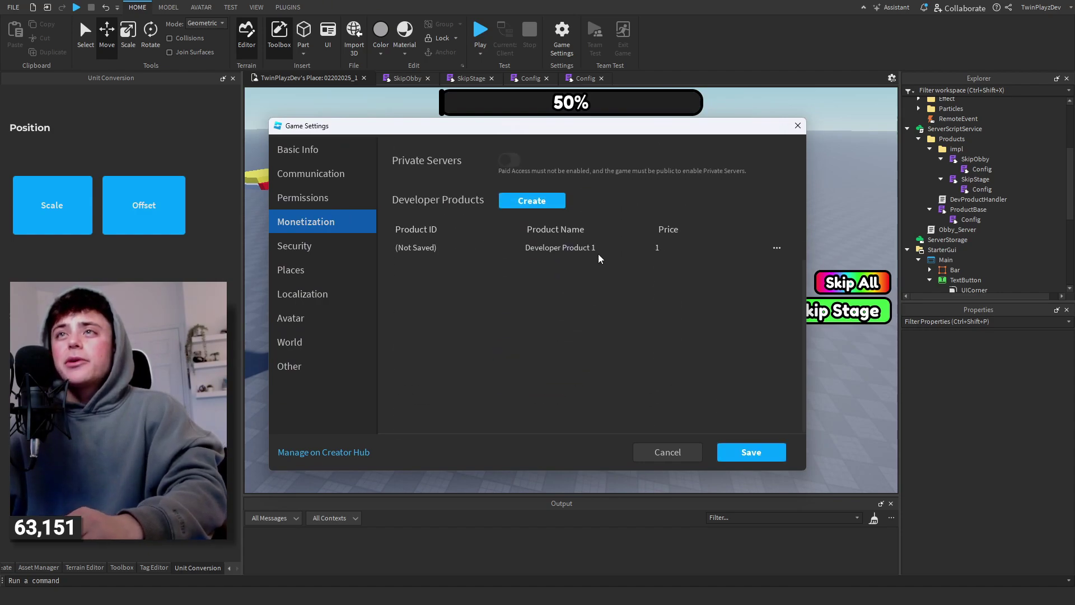
click(781, 267)
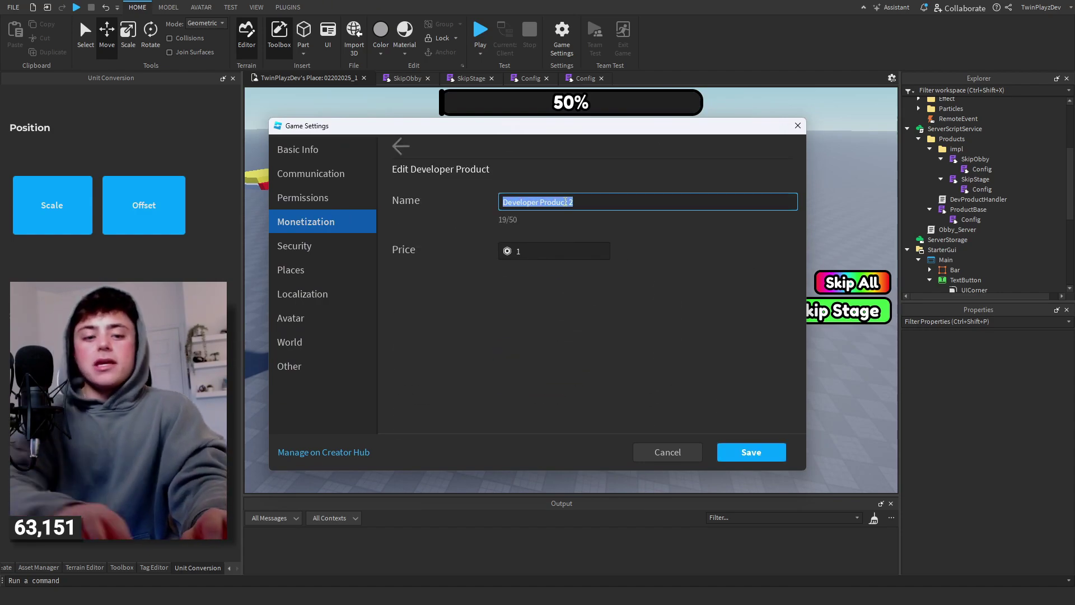
text(skip all)
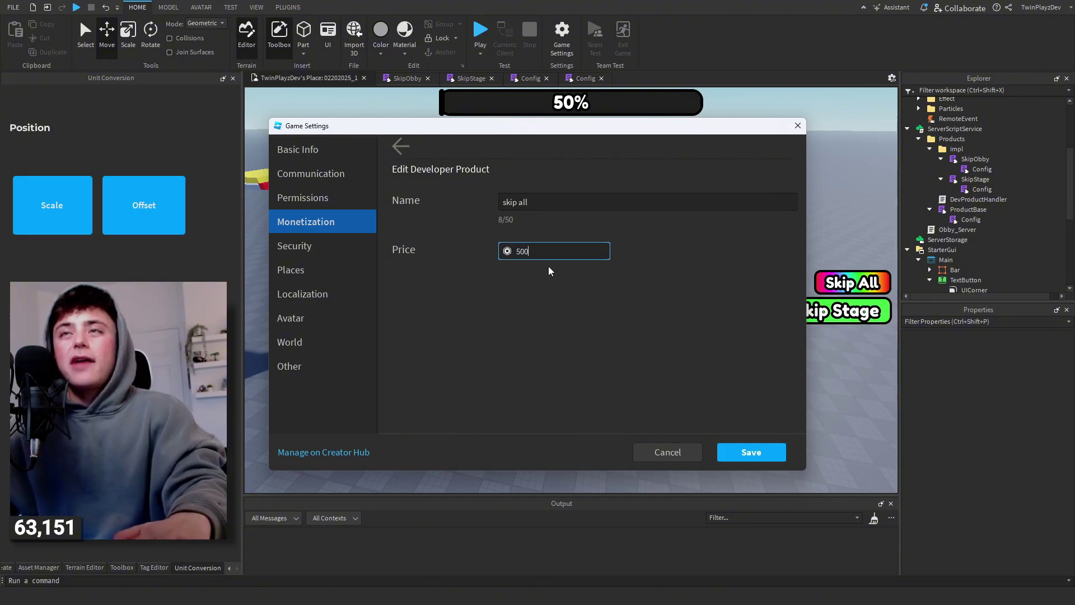
click(744, 450)
Step: Rename the second developer product as "skip stage", set its price to 60, and save
click(562, 36)
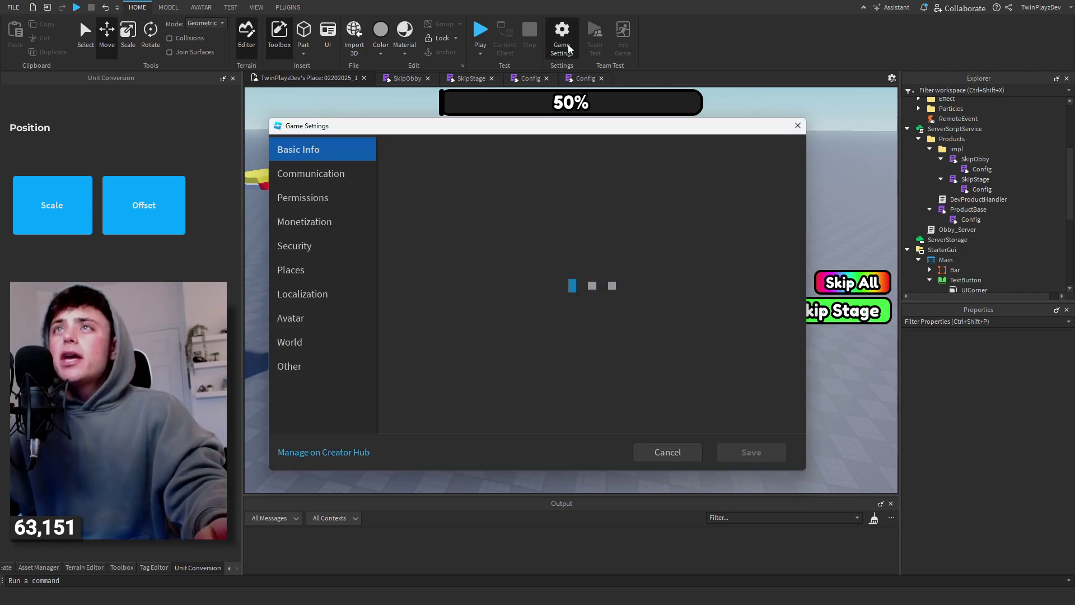
click(335, 231)
scroll(584, 347, down, 4)
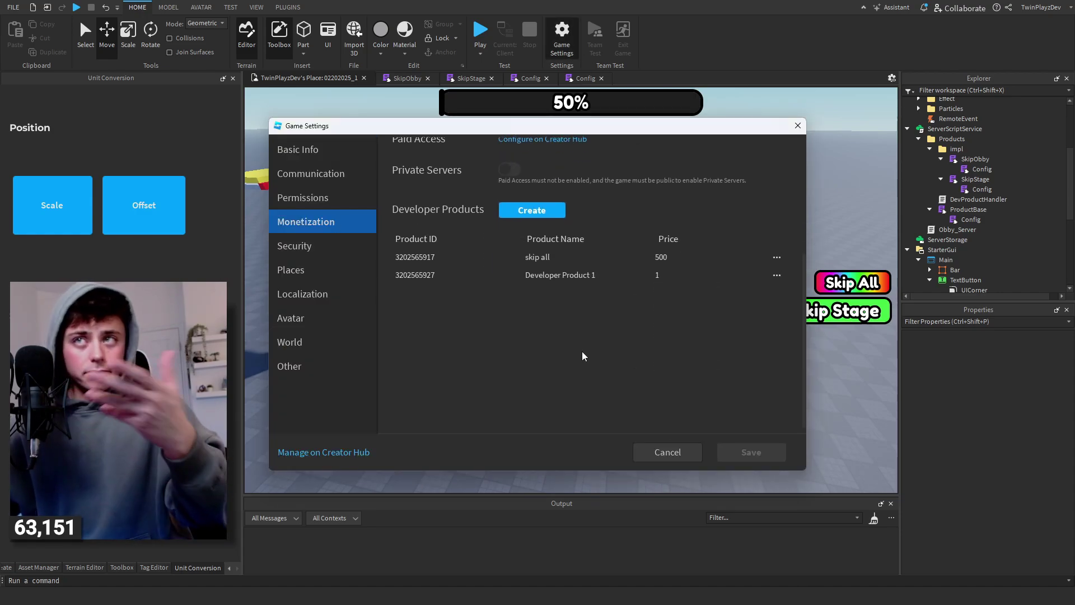
click(771, 285)
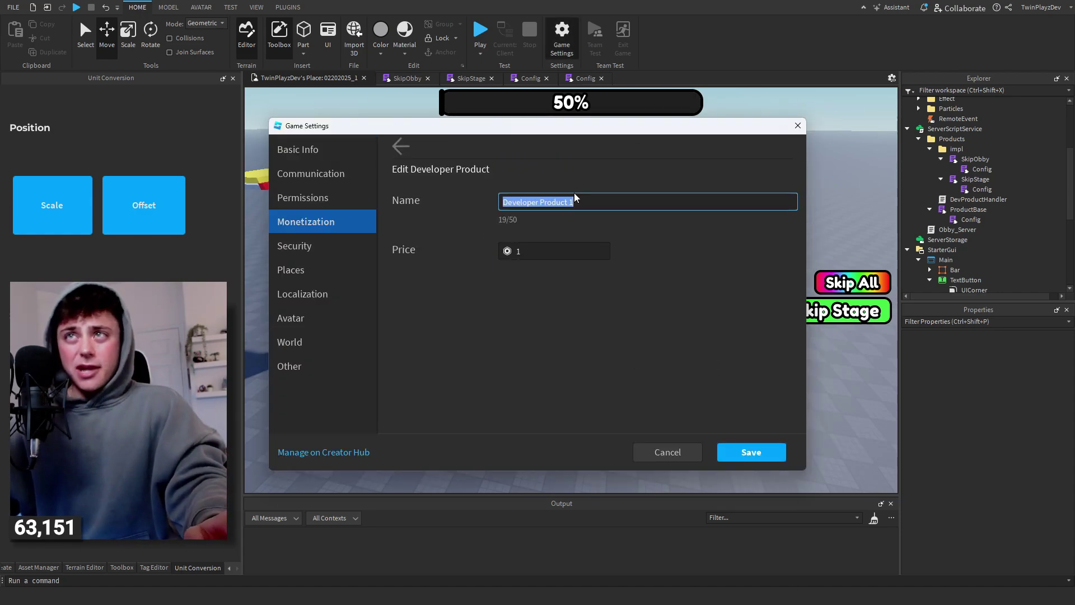
text(skip stage)
click(561, 257)
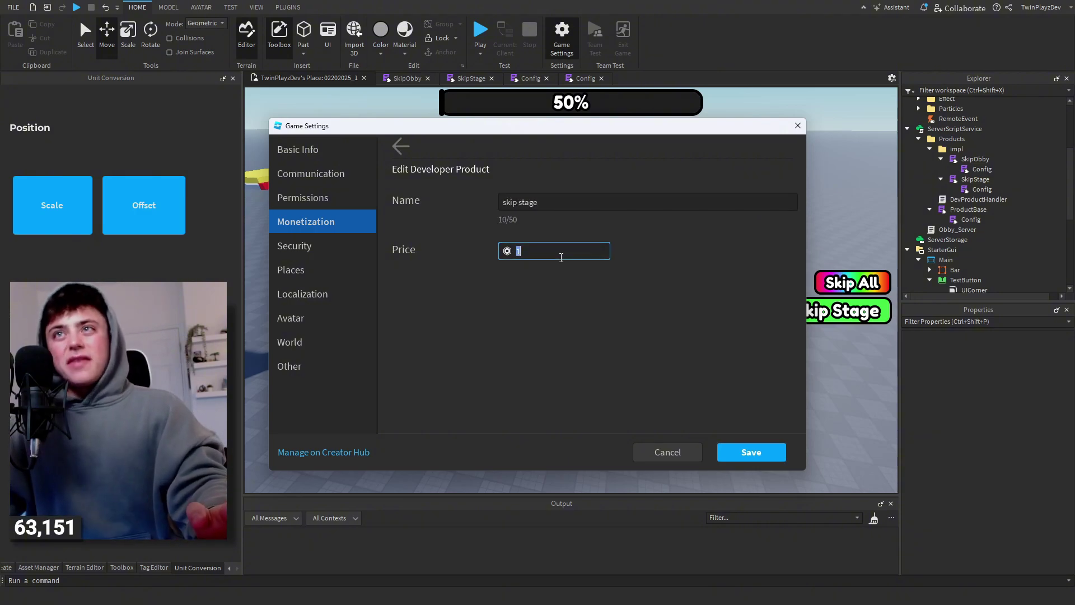
key(BackSpace)
text(60)
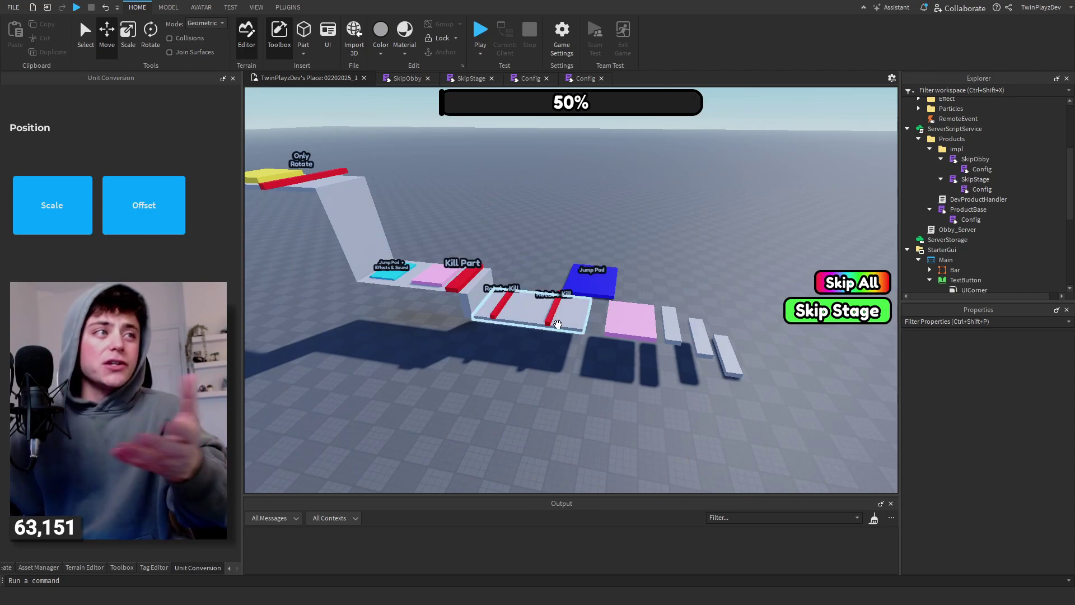
Step: Copy the skip all developer product's ID from the game's monetization settings and close the settings
click(561, 39)
click(319, 221)
scroll(571, 320, down, 3)
scroll(572, 320, down, 1)
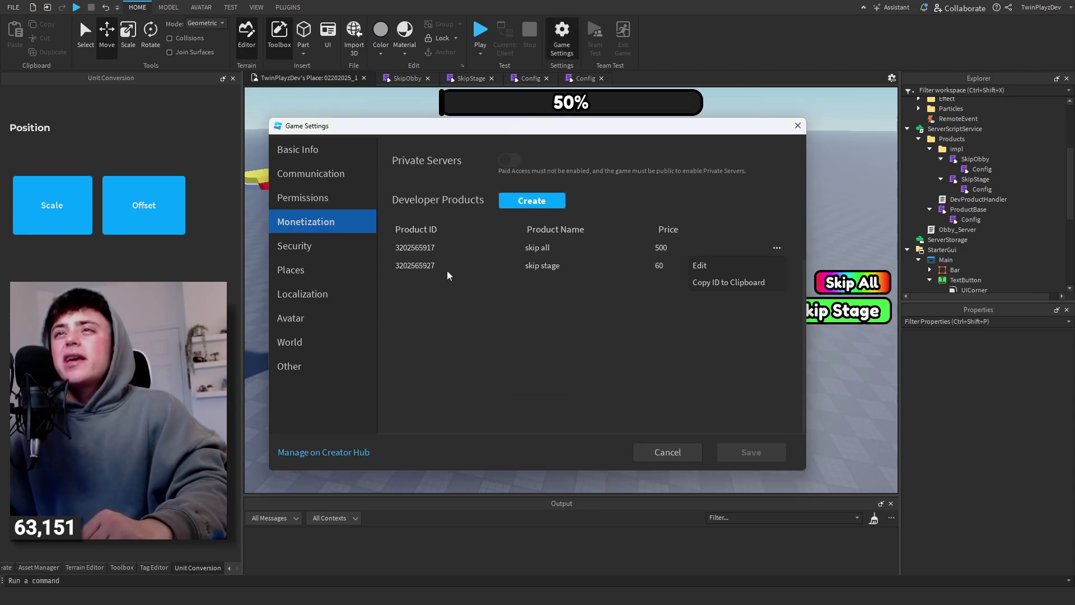
click(718, 282)
click(674, 451)
Step: Close the open SkipObby, SkipStage and both Config scripts
click(470, 78)
click(407, 79)
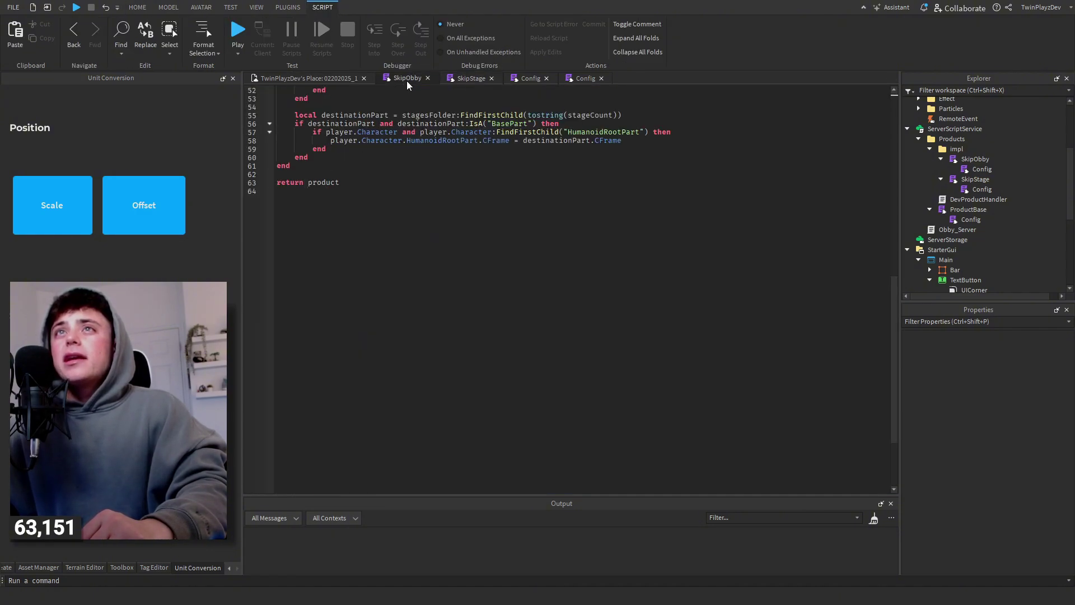
click(427, 78)
click(427, 78)
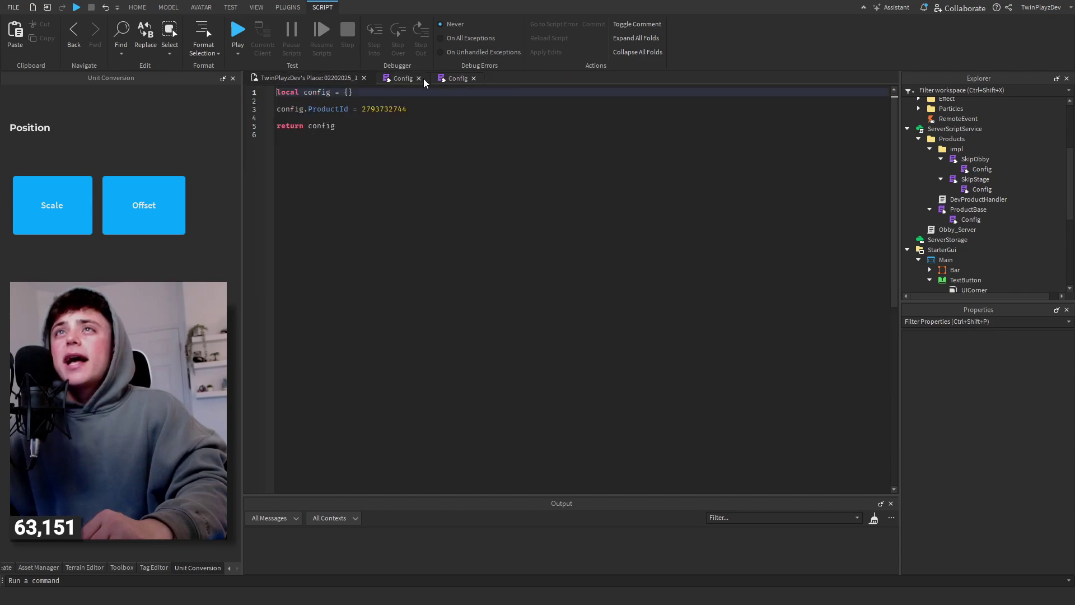
click(418, 78)
click(418, 77)
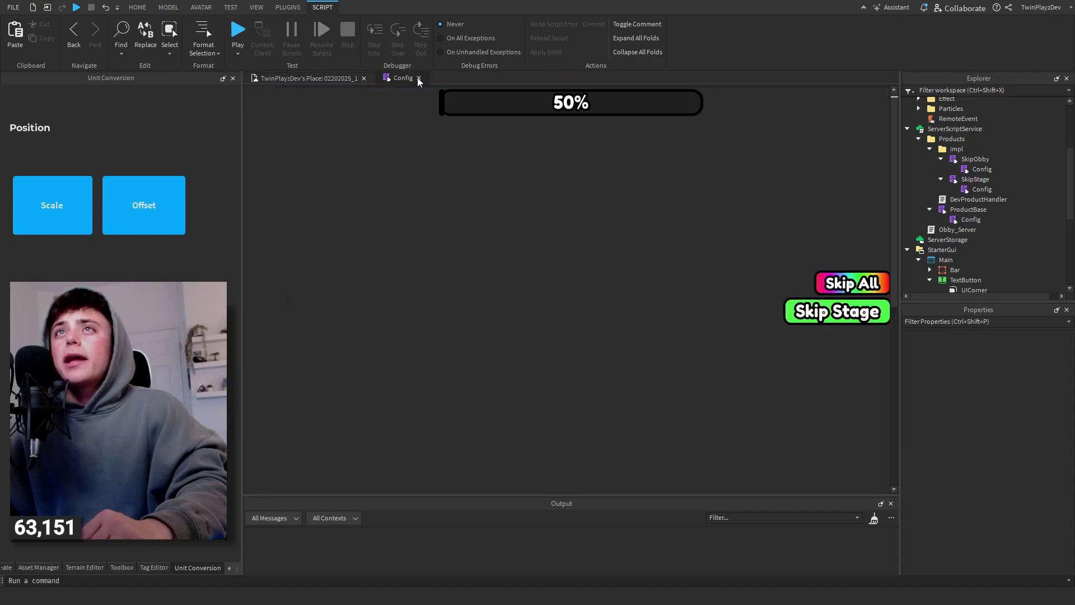
Step: Replace the ProductId in SkipObby's Config module with the copied skip all product ID and close the script
click(975, 159)
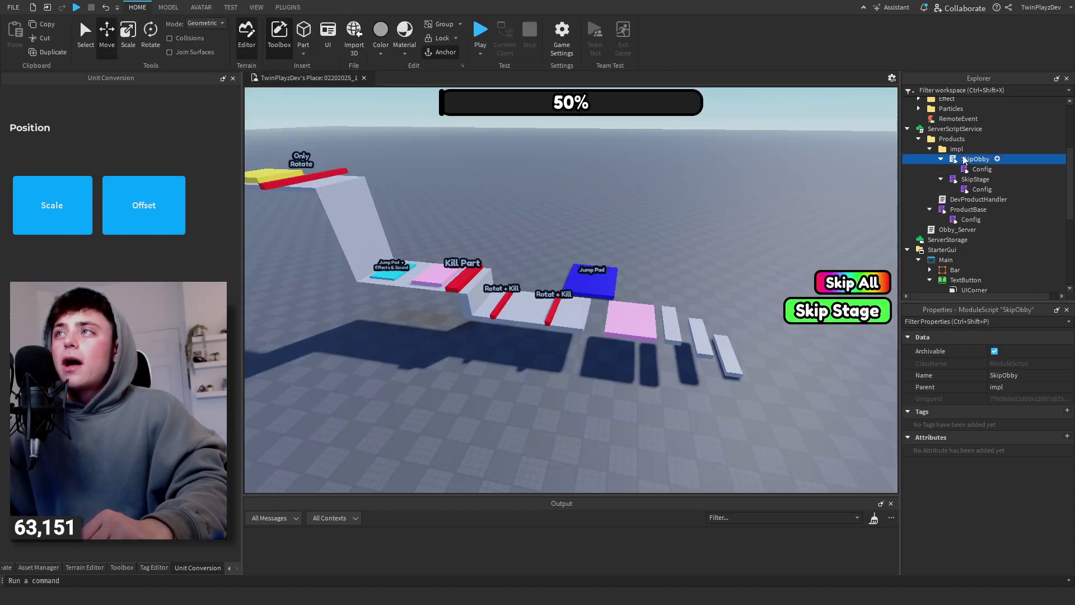
double_click(982, 169)
double_click(384, 109)
key(ctrl+v)
click(460, 135)
click(418, 78)
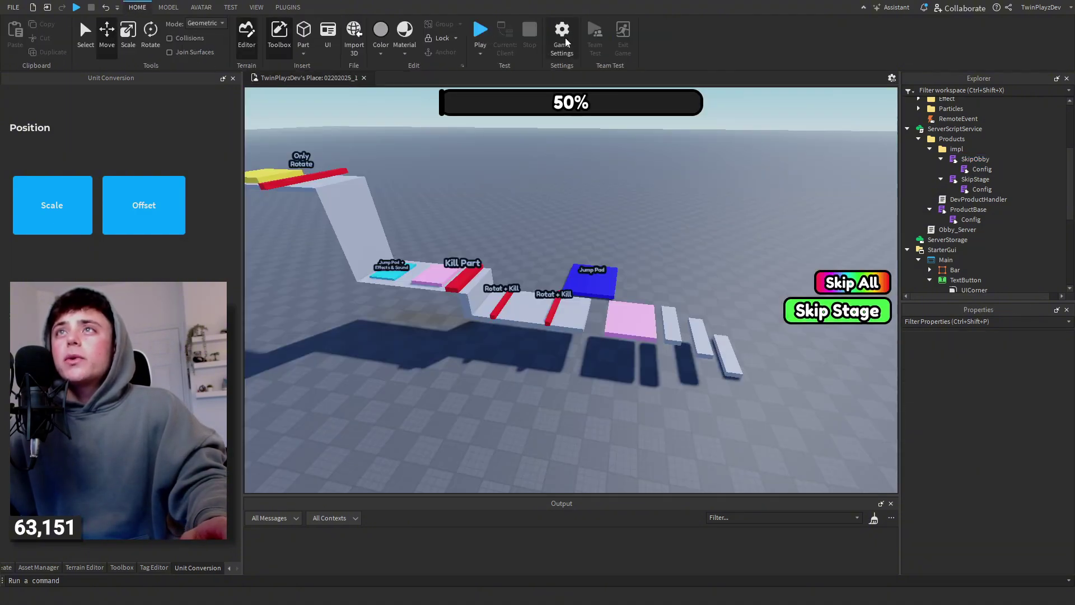
click(564, 36)
click(798, 125)
scroll(952, 179, down, 5)
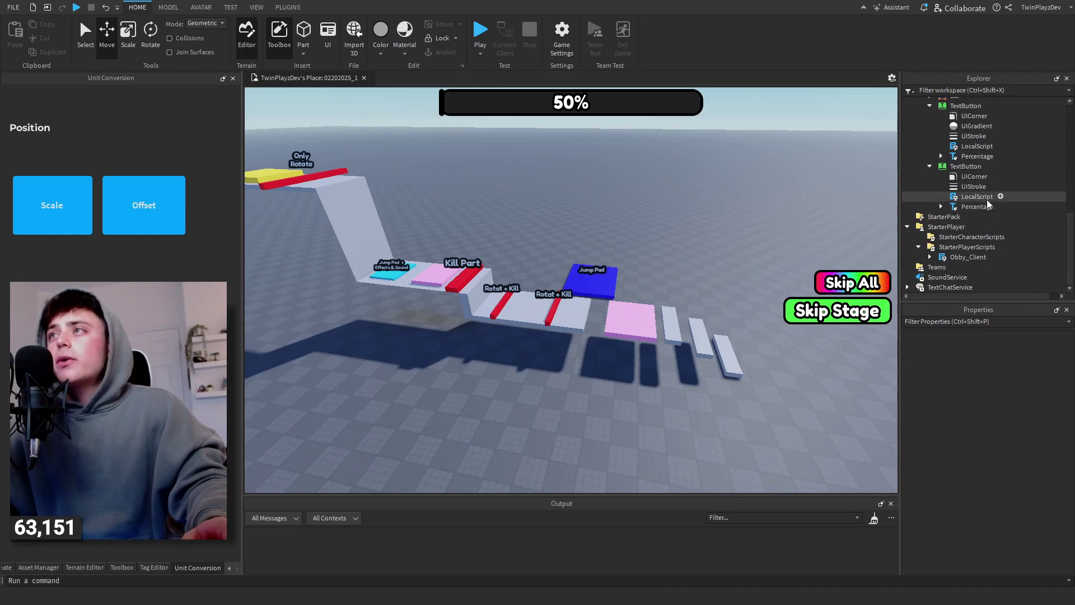
click(963, 134)
double_click(977, 174)
double_click(640, 101)
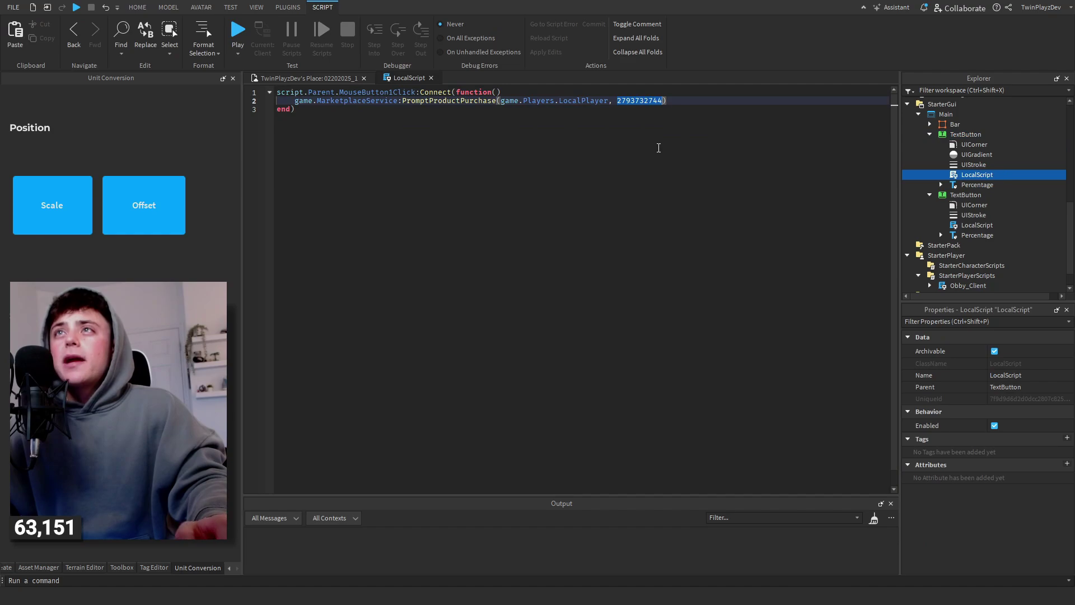
click(646, 146)
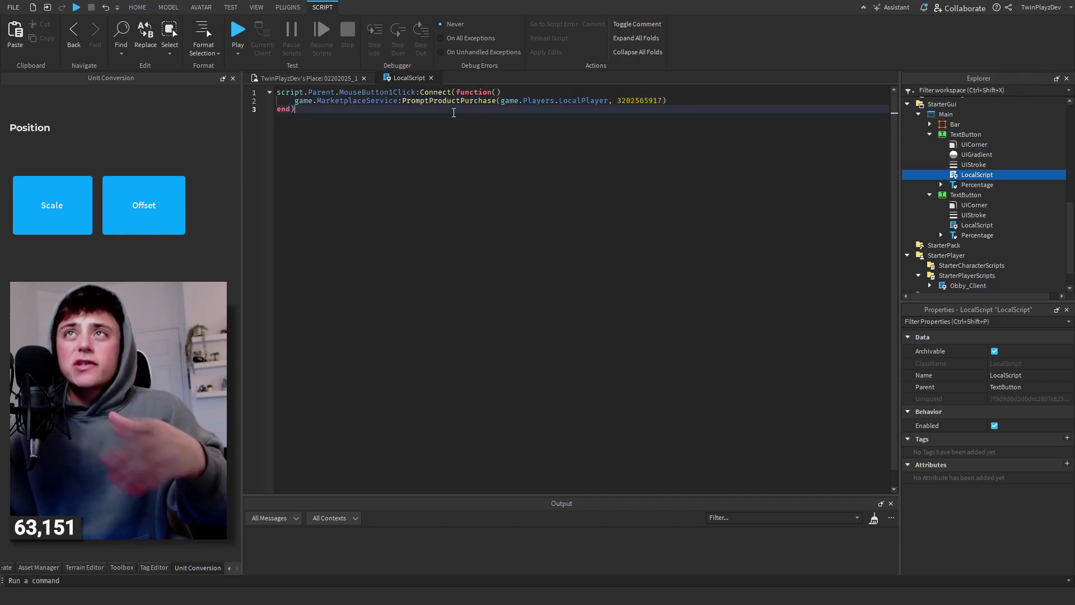
drag(698, 98, 289, 100)
click(289, 99)
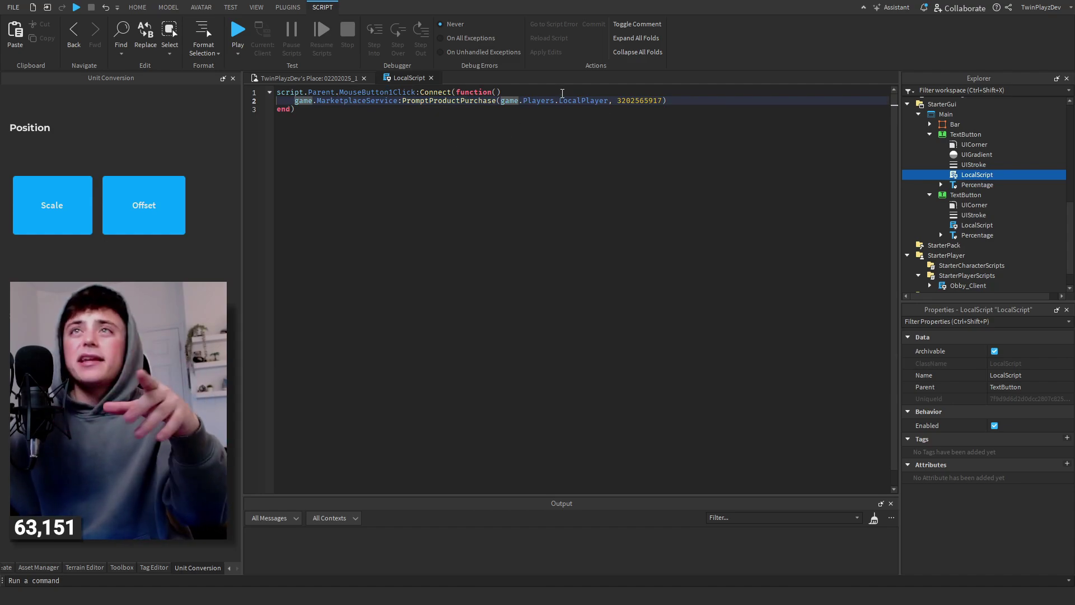
click(432, 78)
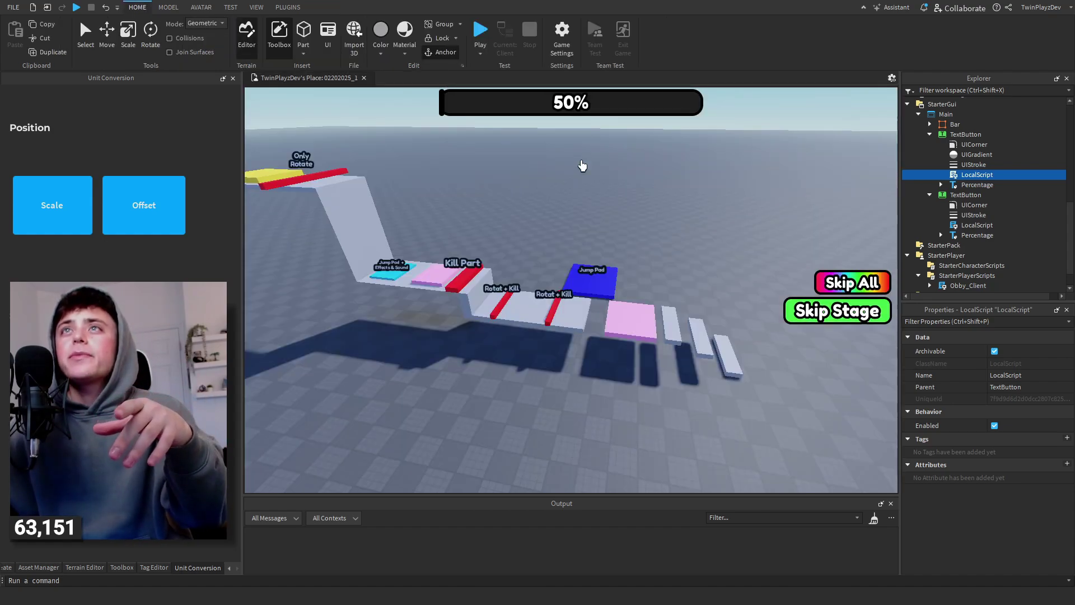
Step: Collapse the Skip All button's children and copy the skip stage product ID from the monetization settings
click(930, 135)
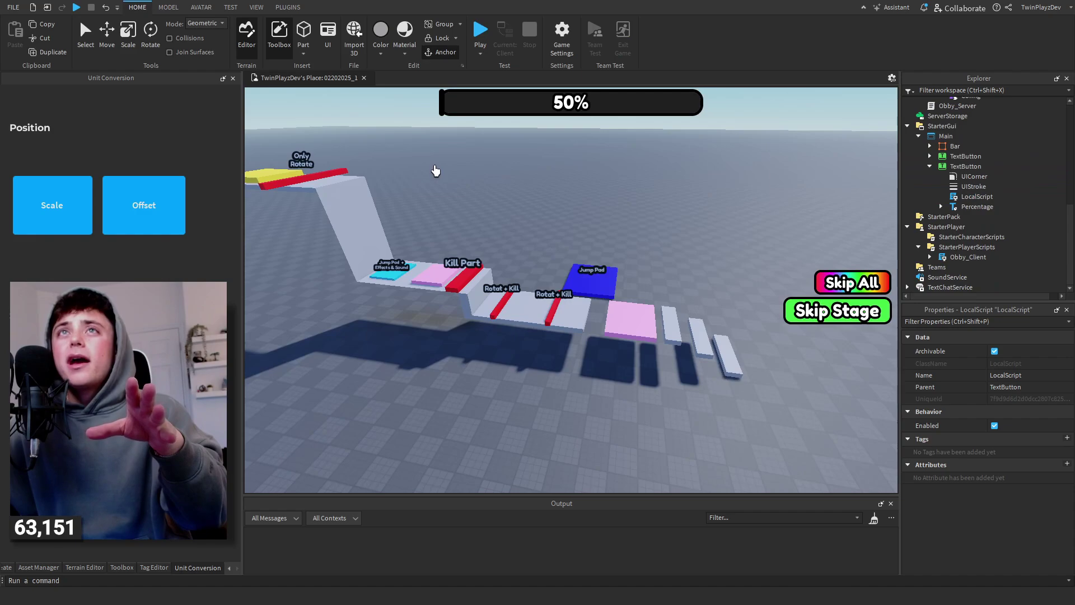
click(562, 36)
click(313, 221)
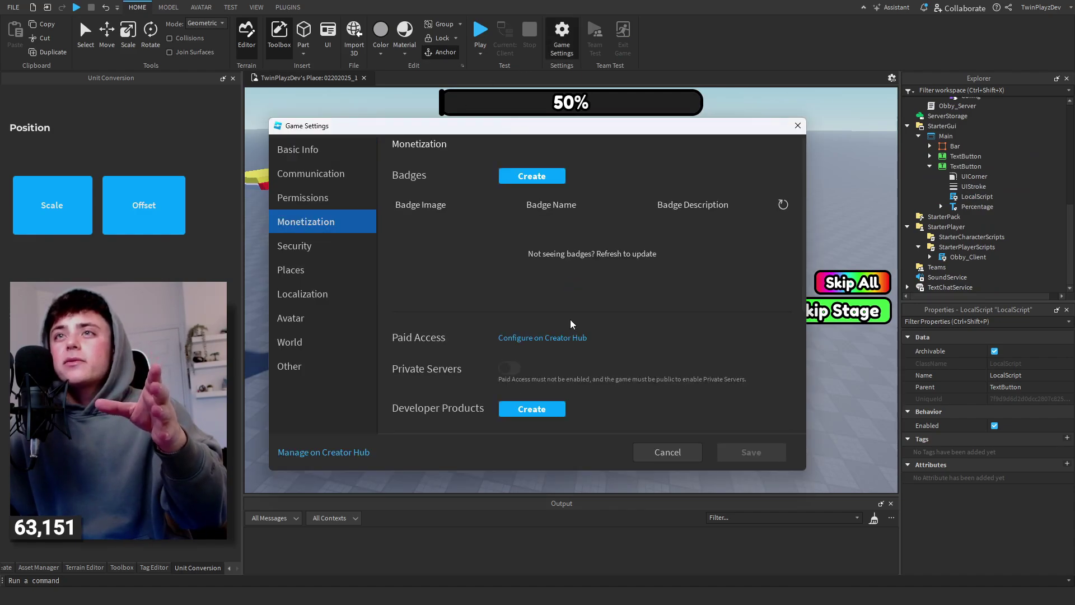
scroll(571, 322, down, 3)
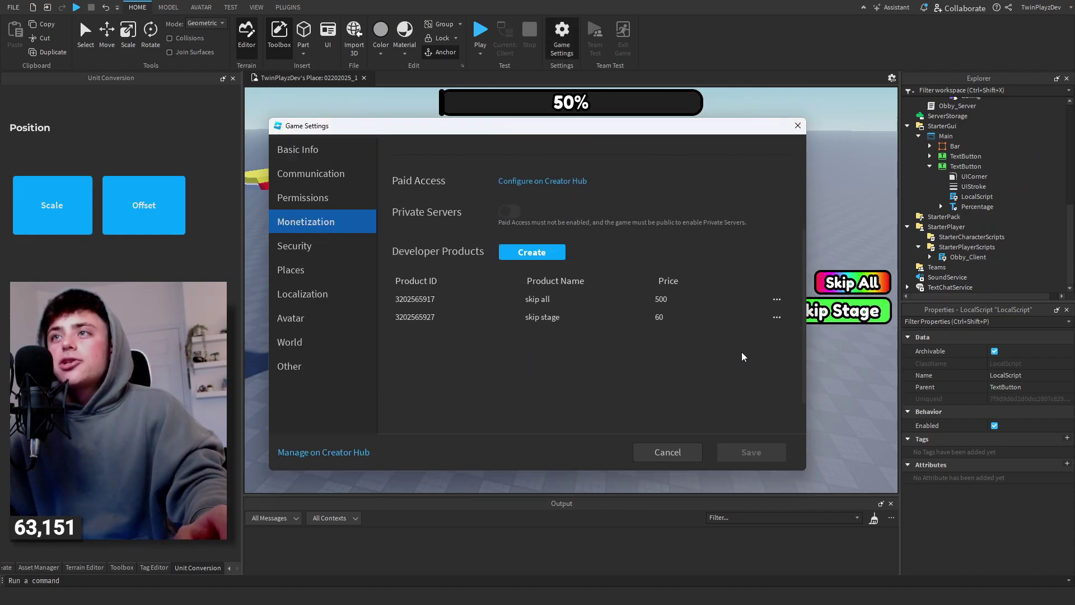
click(667, 452)
double_click(959, 196)
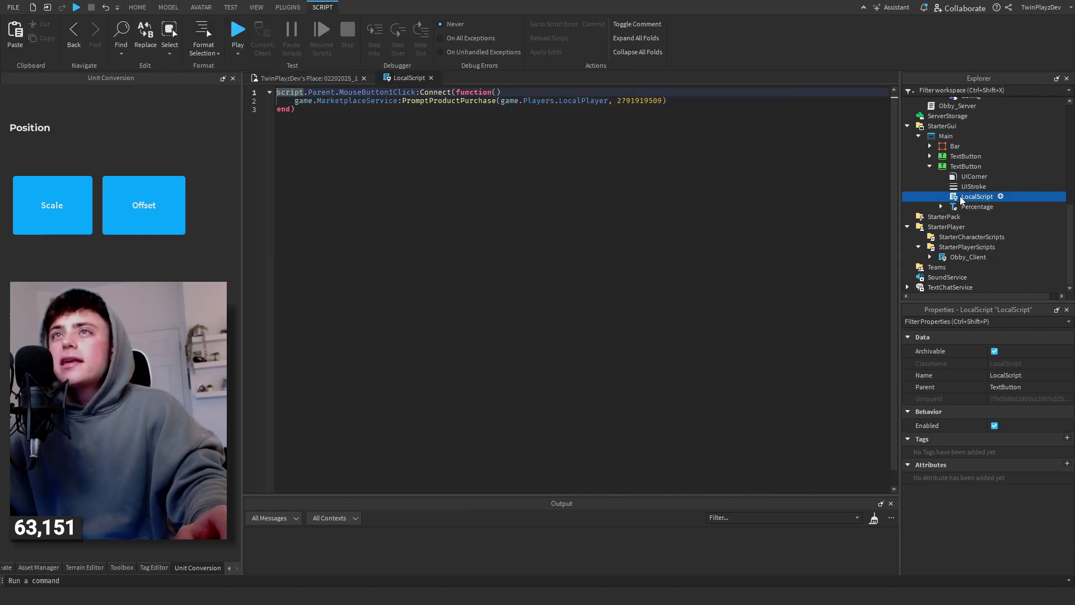
double_click(648, 100)
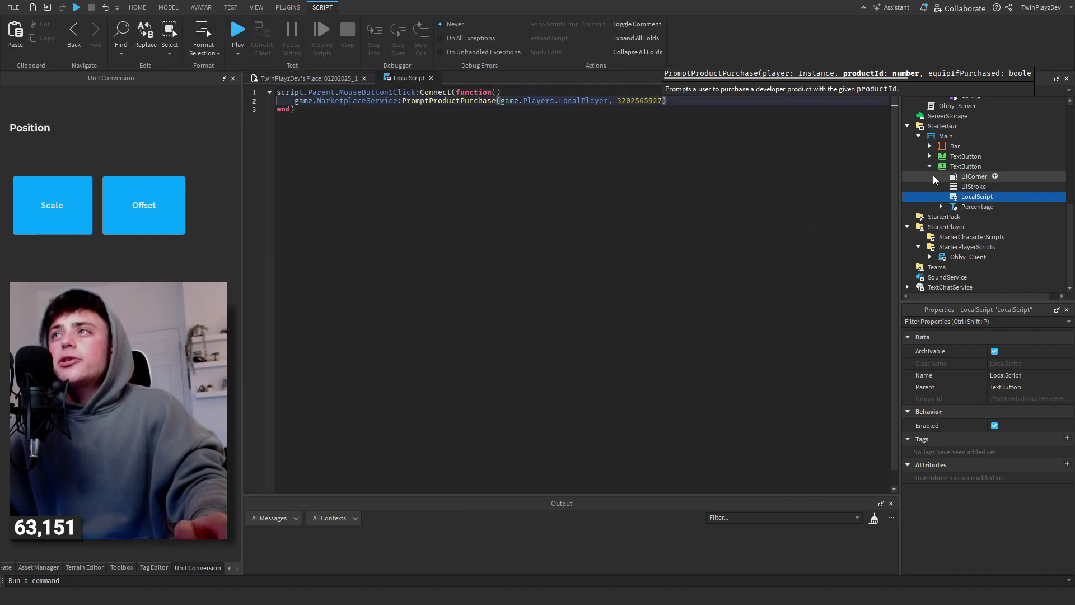
click(431, 78)
click(948, 167)
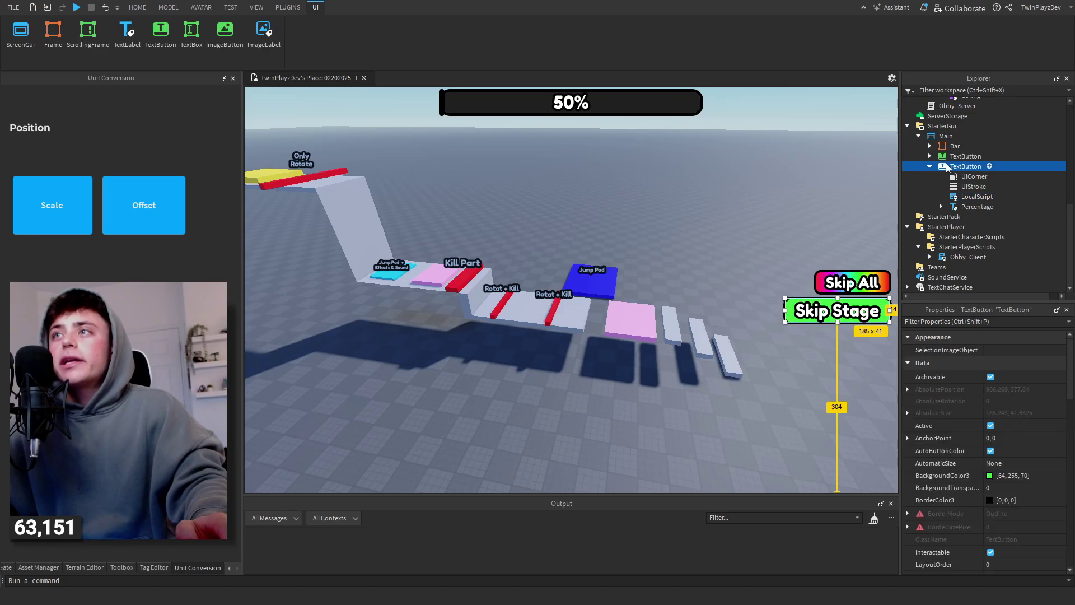
scroll(969, 223, up, 4)
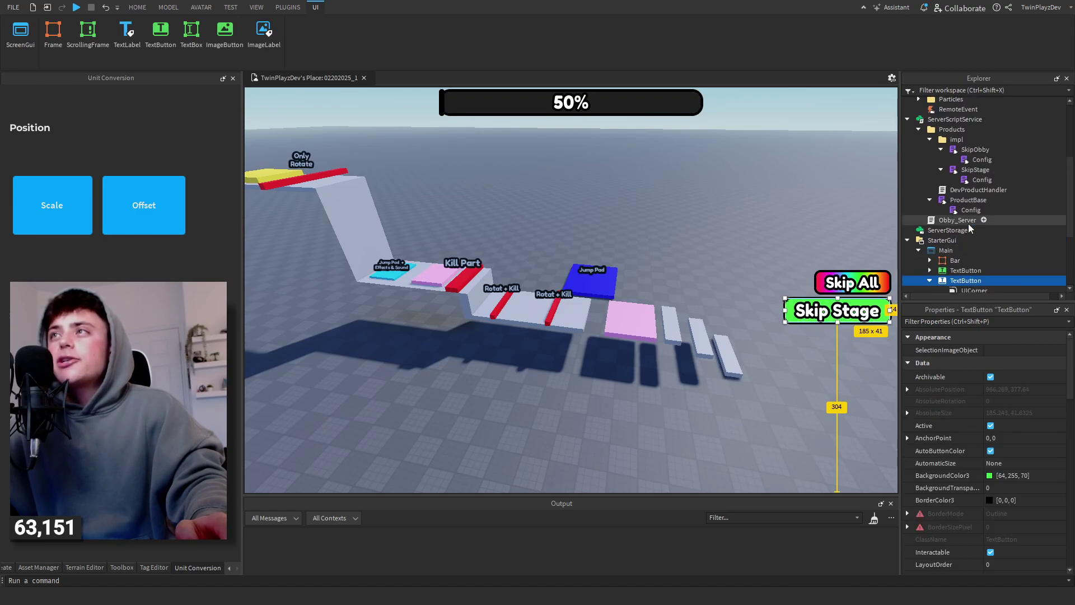
click(965, 170)
double_click(968, 179)
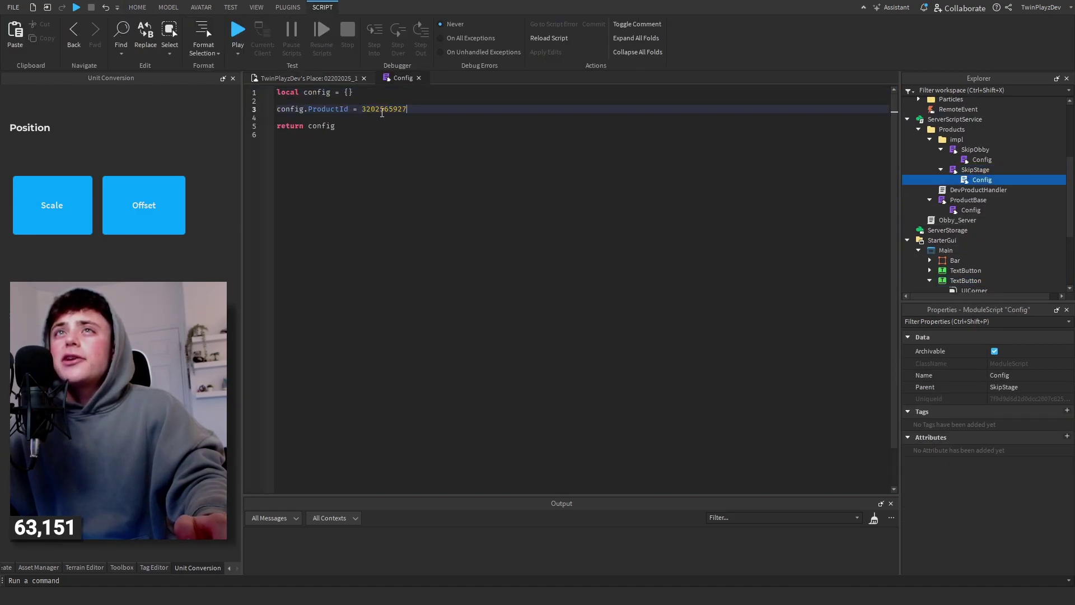
click(419, 77)
Step: Look through the SkipStage module's code and close it
double_click(966, 170)
scroll(580, 223, down, 10)
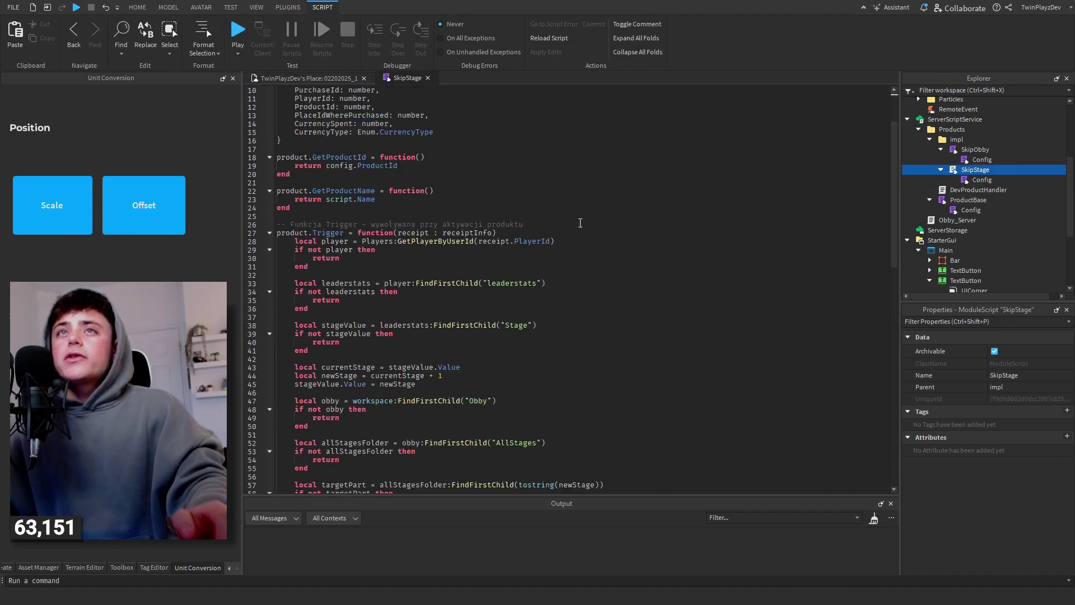
scroll(580, 223, up, 10)
click(428, 78)
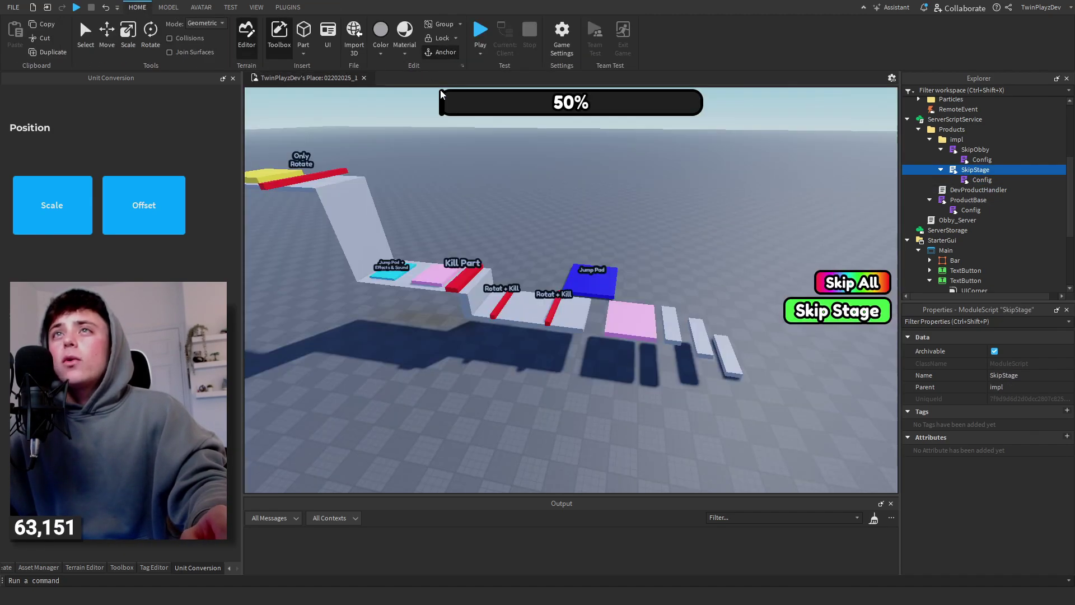
Step: Collapse the SkipStage and SkipObby modules and their impl folder in the object tree
scroll(684, 214, down, 3)
click(941, 169)
click(941, 149)
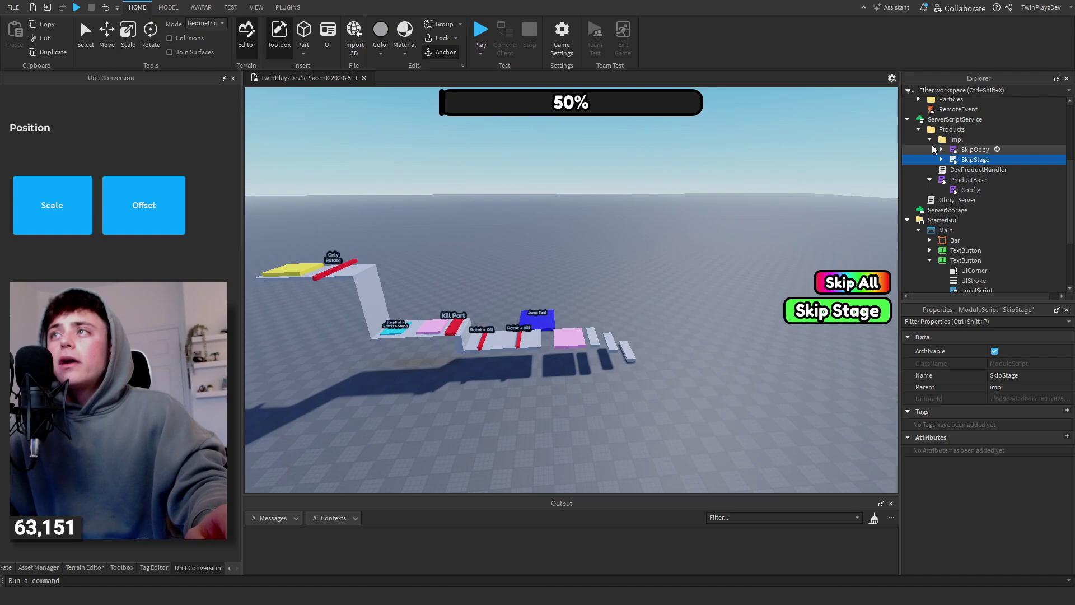
click(930, 140)
Step: Look through the DevProductHandler script's purchase-handling code and close it
double_click(978, 150)
scroll(563, 234, down, 10)
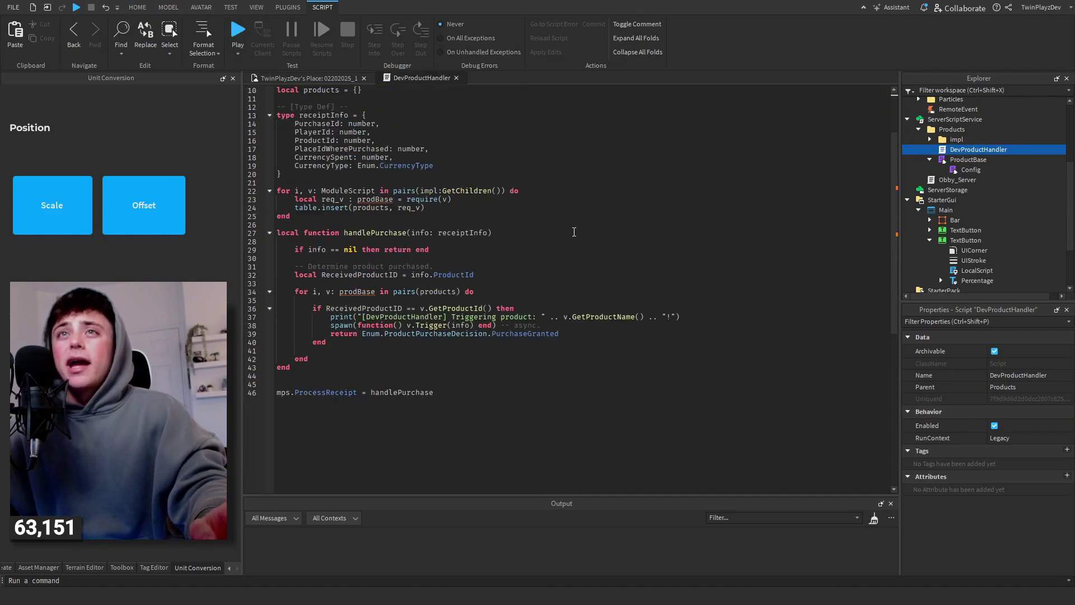
scroll(485, 170, up, 10)
click(456, 77)
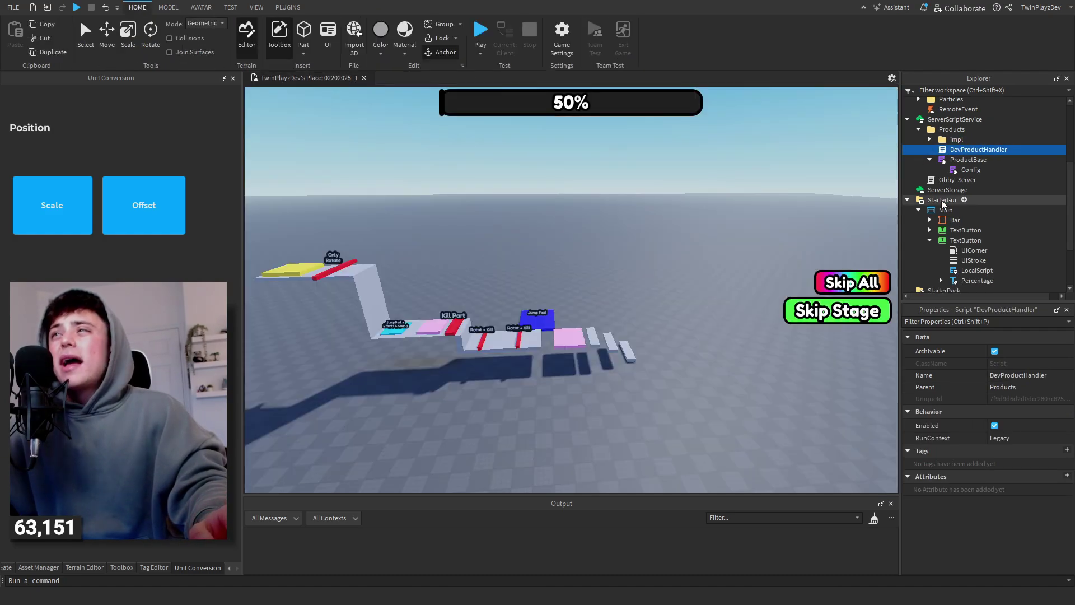
Step: Collapse ProductBase, open the Obby_Server script, and read its player-joining, stage-saving and teleport code
click(929, 159)
click(939, 169)
double_click(939, 169)
scroll(527, 173, down, 20)
scroll(521, 174, down, 20)
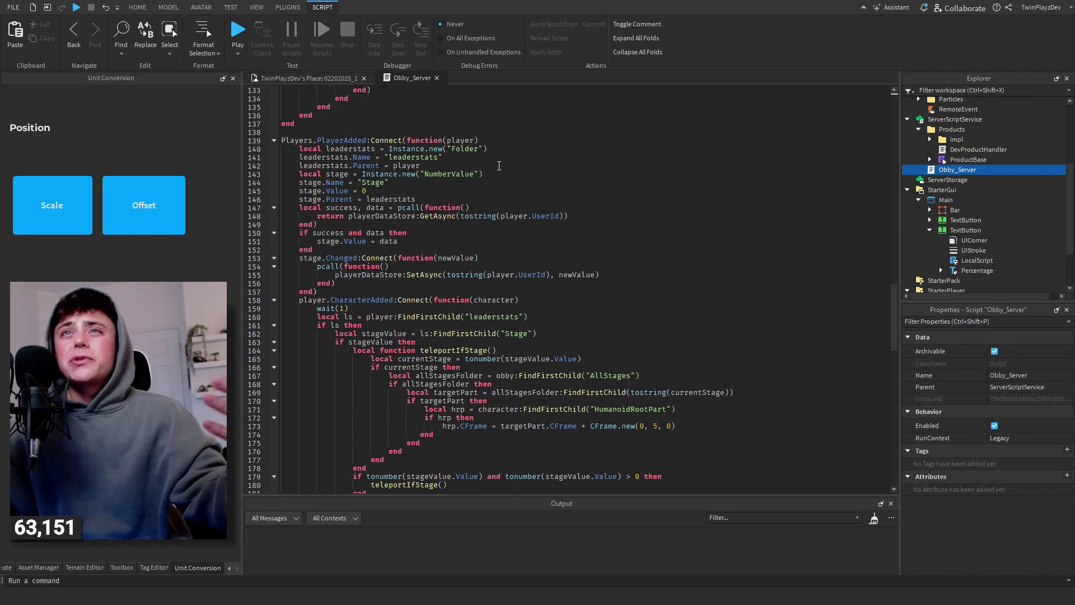
scroll(504, 174, up, 5)
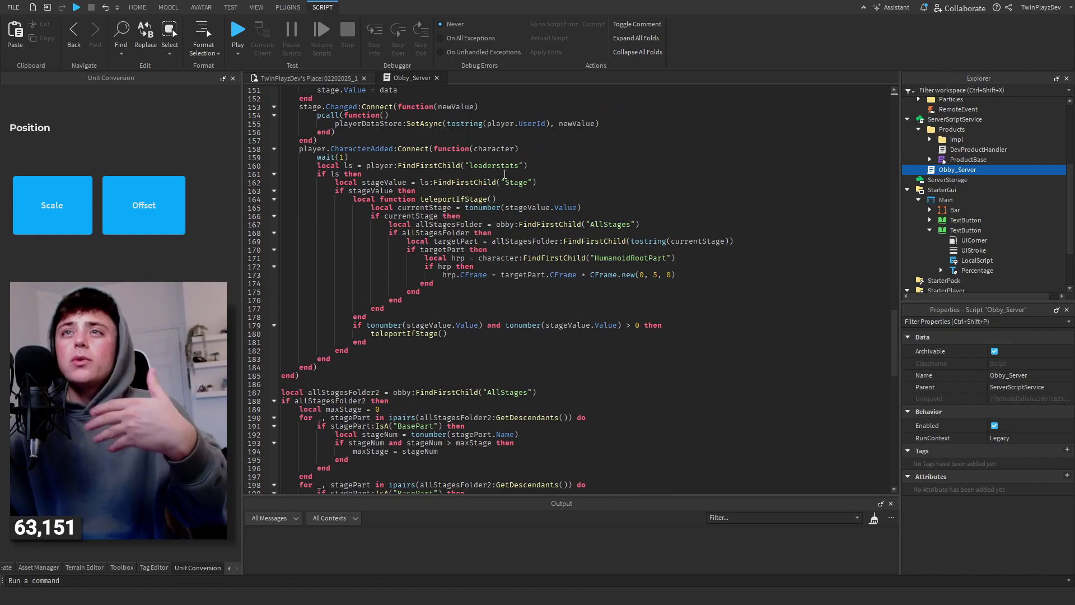
Step: Read the Obby_Server code that finds the highest stage number and handles players touching stage parts
click(355, 391)
scroll(424, 300, down, 7)
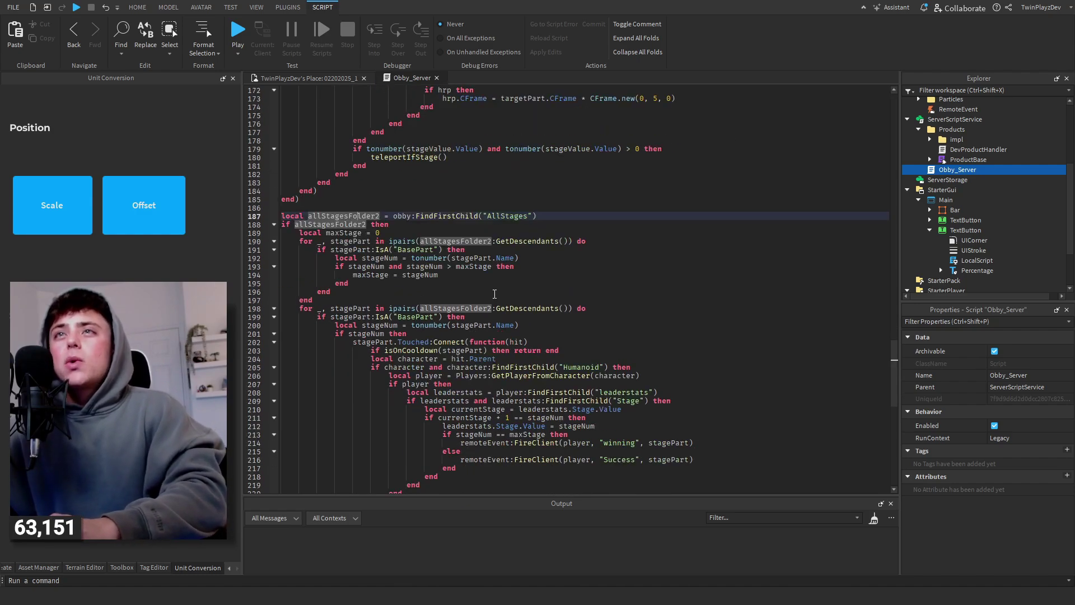
drag(347, 267, 440, 269)
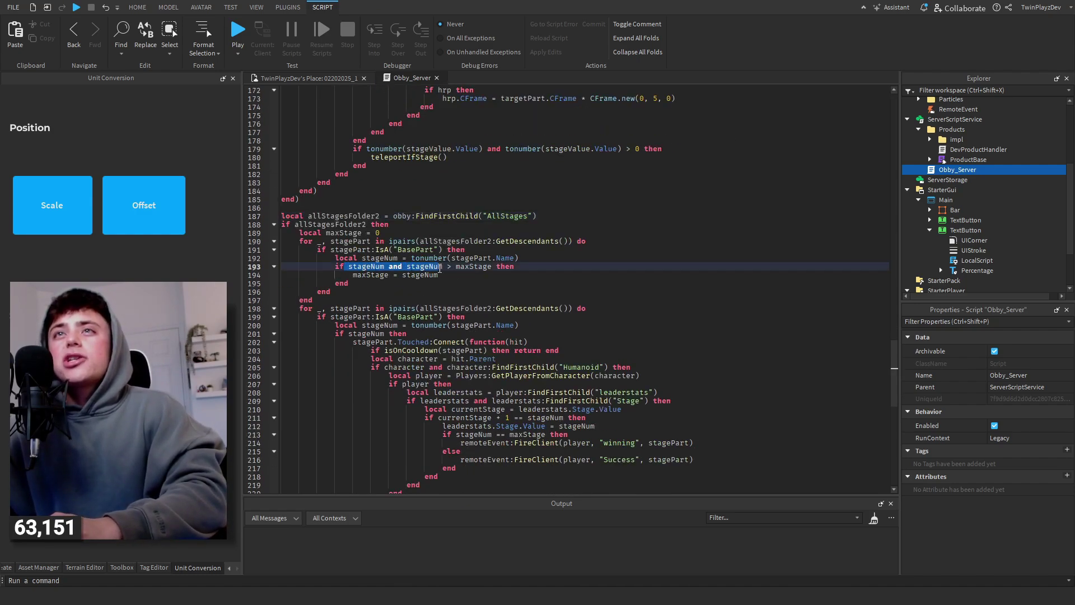
scroll(480, 269, down, 3)
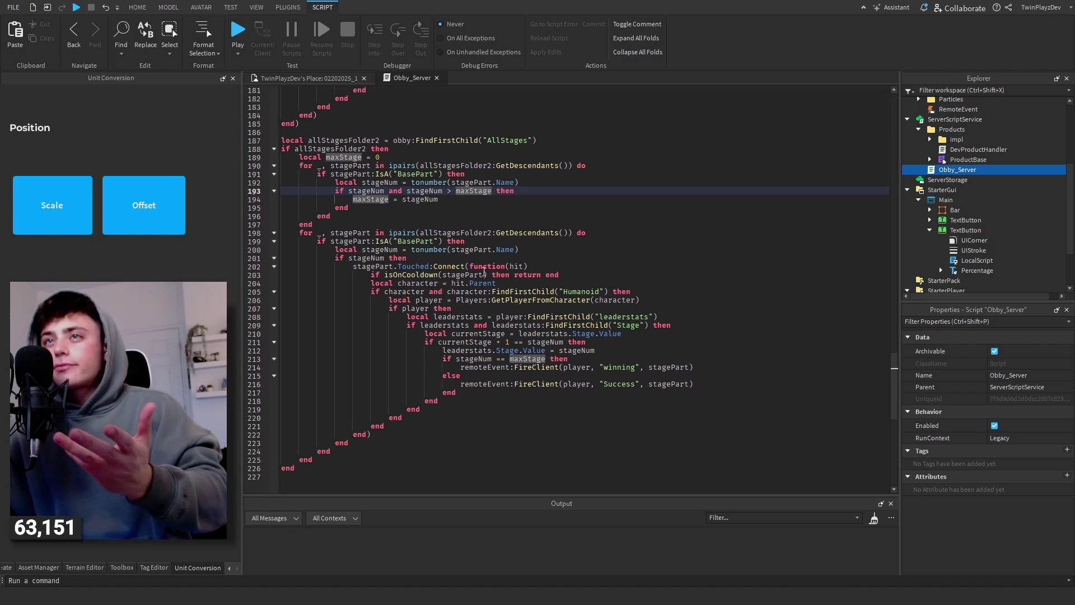
click(476, 350)
scroll(476, 348, down, 1)
Step: Review Obby_Server's character-spawn teleport code again, along with the AllStages touch handling
scroll(480, 361, up, 20)
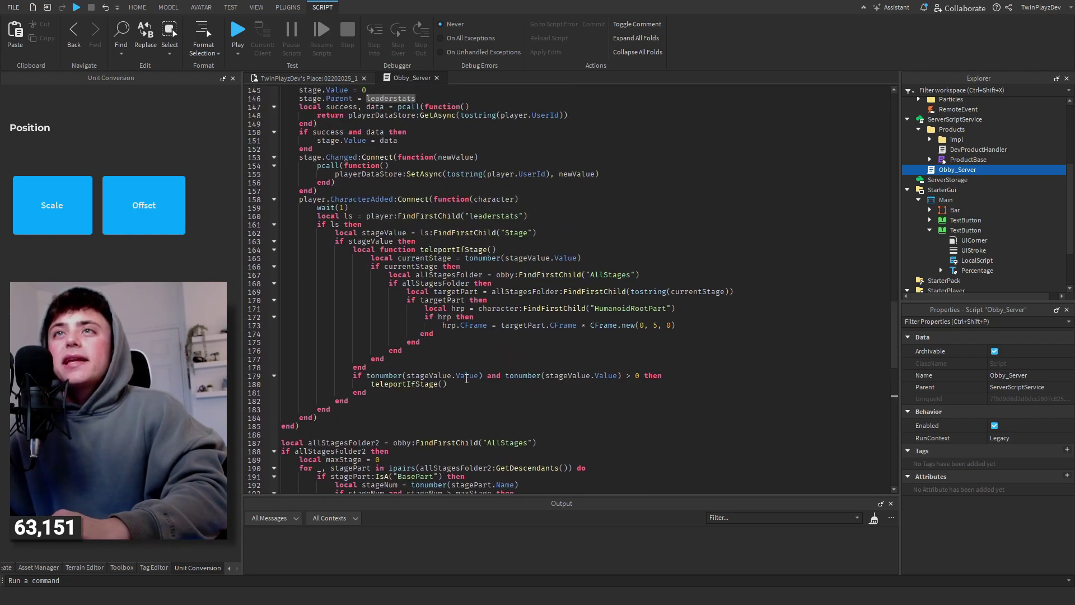
drag(331, 208, 387, 275)
scroll(335, 280, down, 10)
click(417, 372)
click(397, 391)
click(434, 433)
scroll(452, 386, up, 18)
click(358, 201)
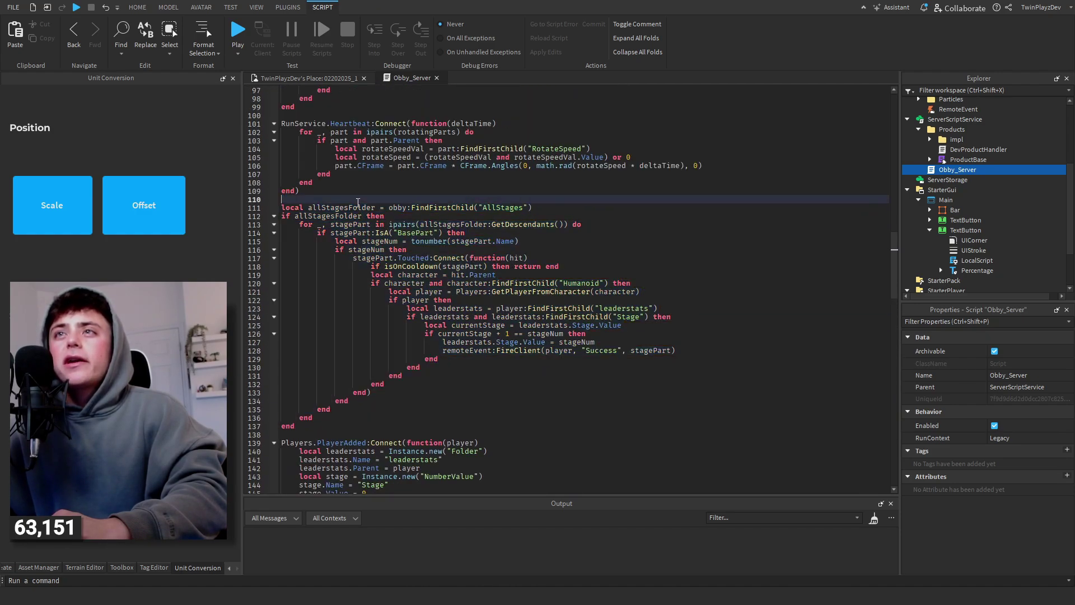
Step: Read Obby_Server's cooldown, jump pad, killing part and rotating part functions, and close the script
scroll(602, 303, up, 20)
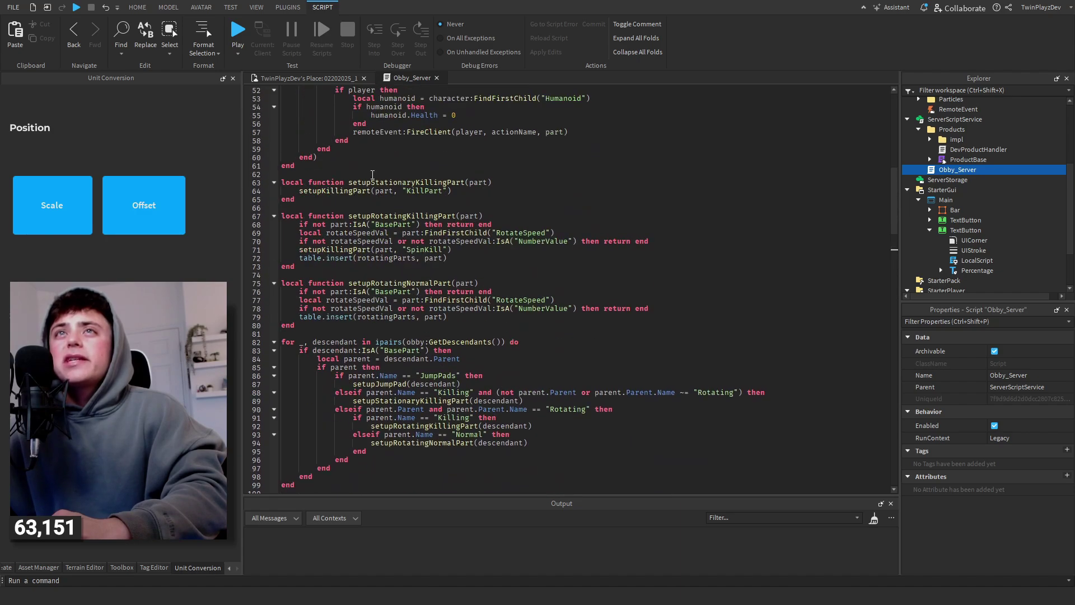
scroll(441, 294, up, 8)
drag(350, 209, 409, 364)
click(409, 365)
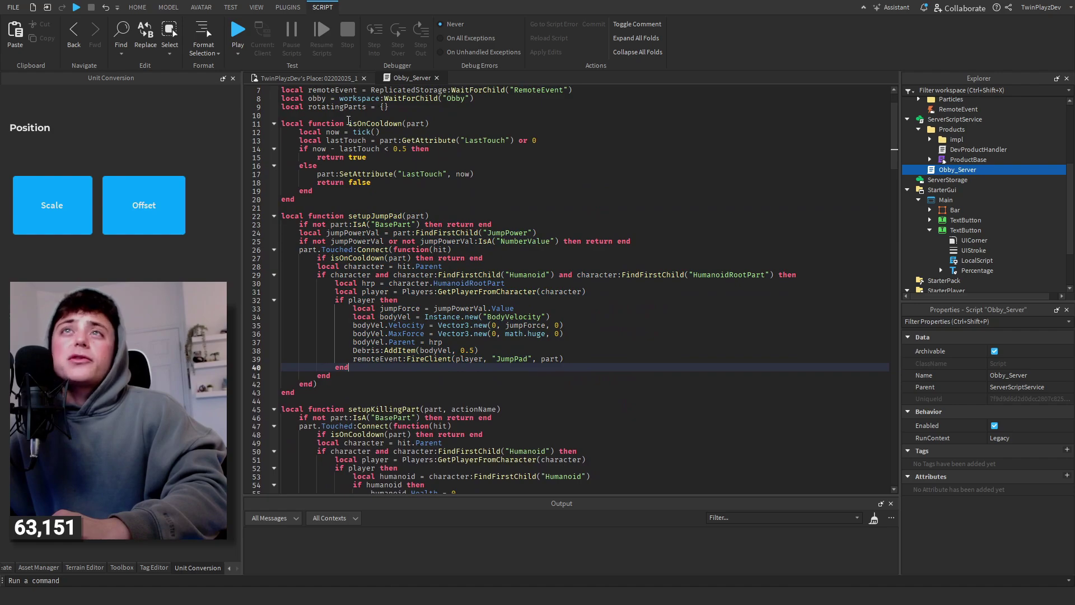
scroll(353, 168, down, 6)
scroll(365, 220, down, 10)
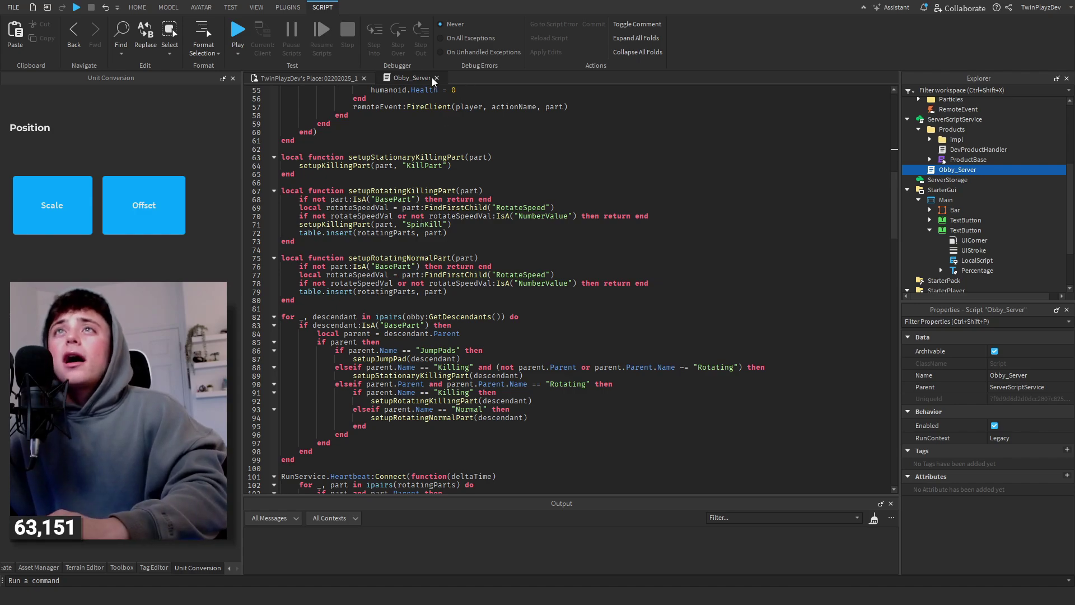
scroll(416, 124, down, 2)
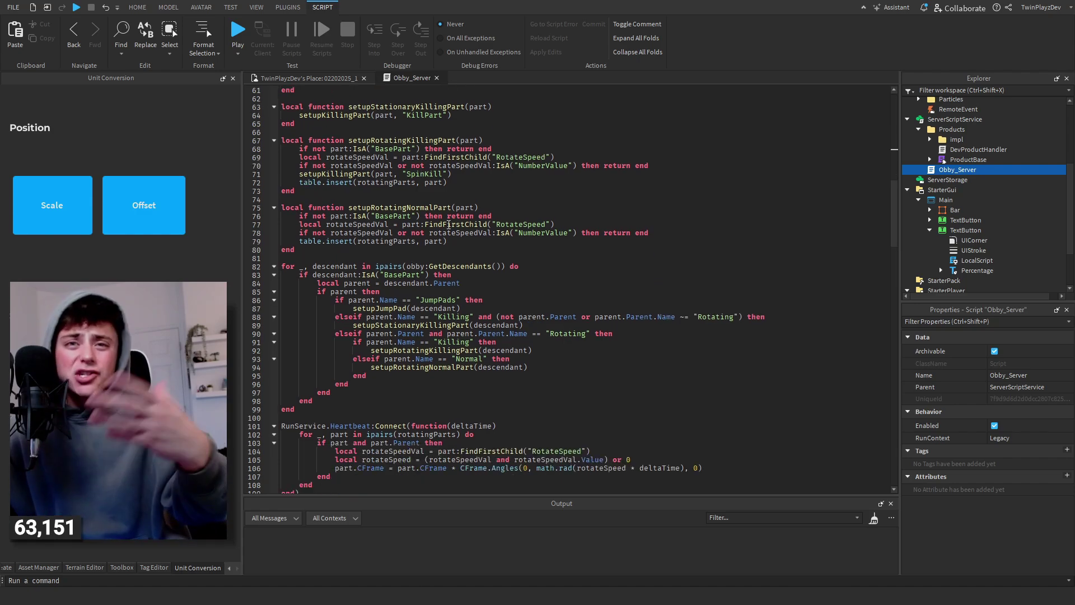
click(437, 78)
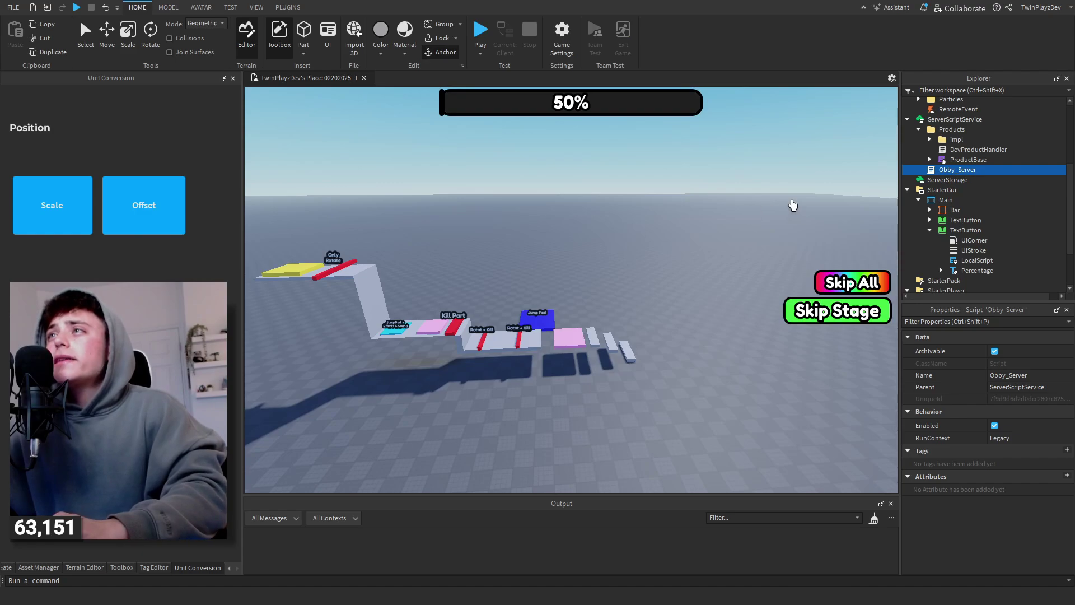
Step: Reopen the DevProductHandler script under Products, glance over its purchase handling, and close it
click(929, 139)
click(929, 140)
double_click(979, 149)
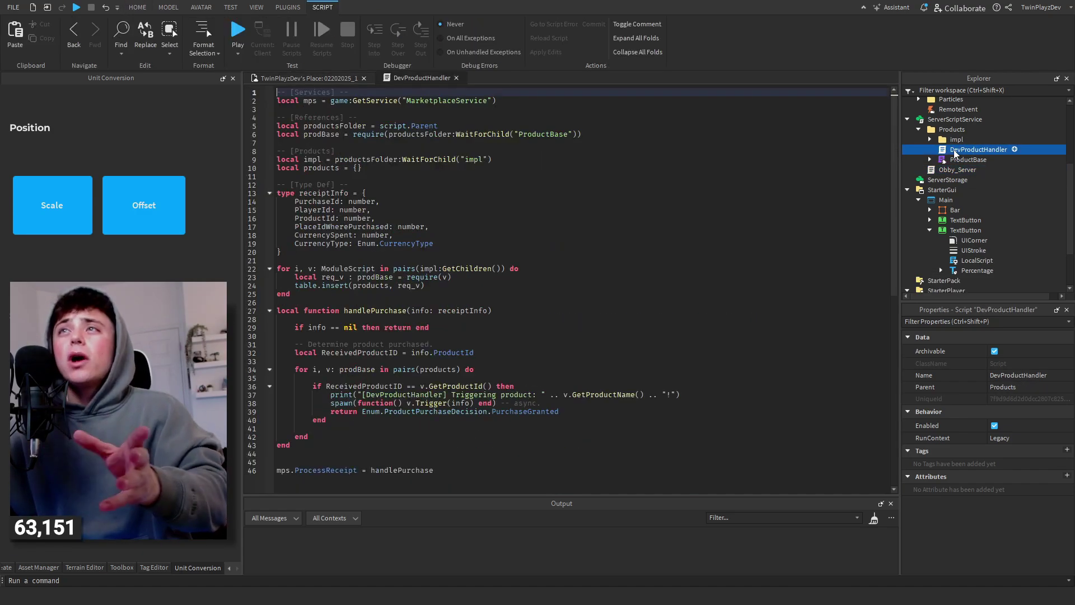
click(456, 78)
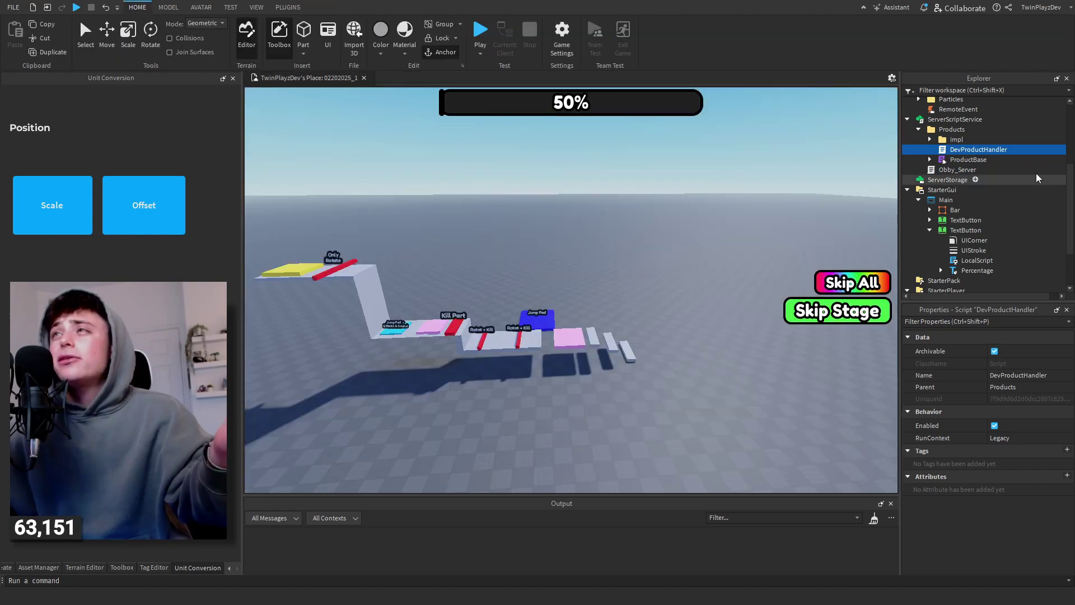
Step: Collapse the Products folder and check the contents of ReplicatedStorage's Particles and Effect folders
click(911, 130)
click(919, 129)
scroll(956, 142, up, 1)
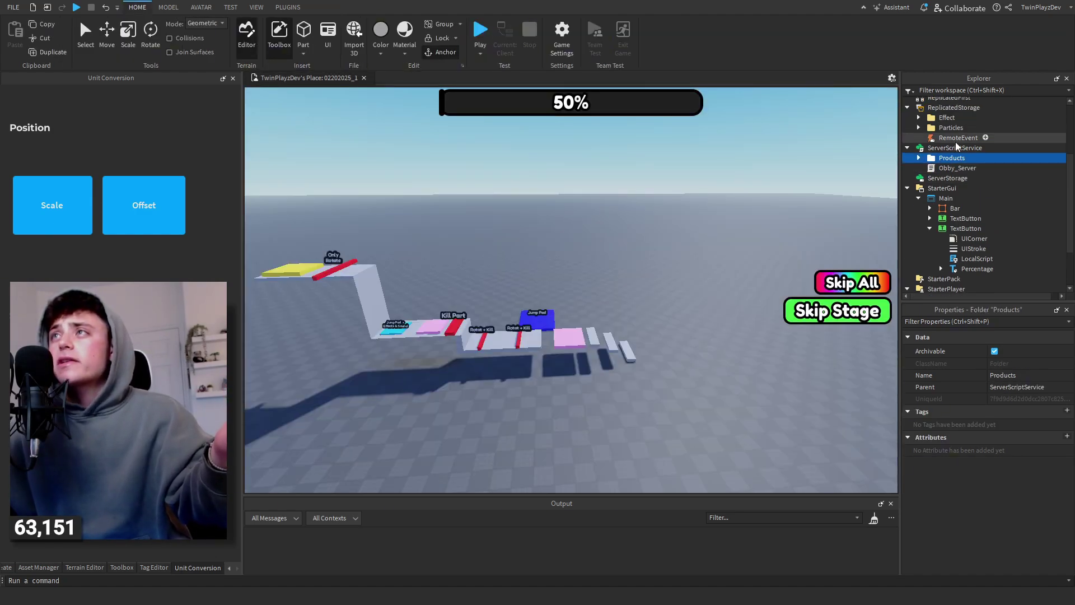
click(918, 127)
click(918, 128)
click(918, 119)
click(918, 119)
Step: Inspect the Explosion emitter in the Particles folder, and collapse Particles, ReplicatedStorage and ServerScriptService
click(919, 127)
click(959, 138)
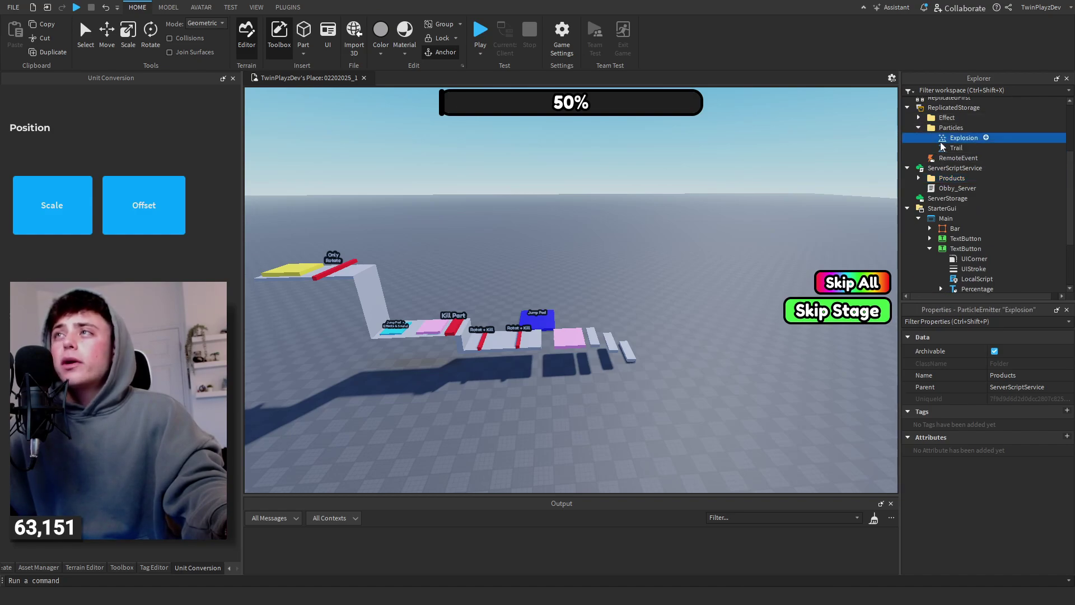
click(919, 127)
click(907, 107)
click(909, 117)
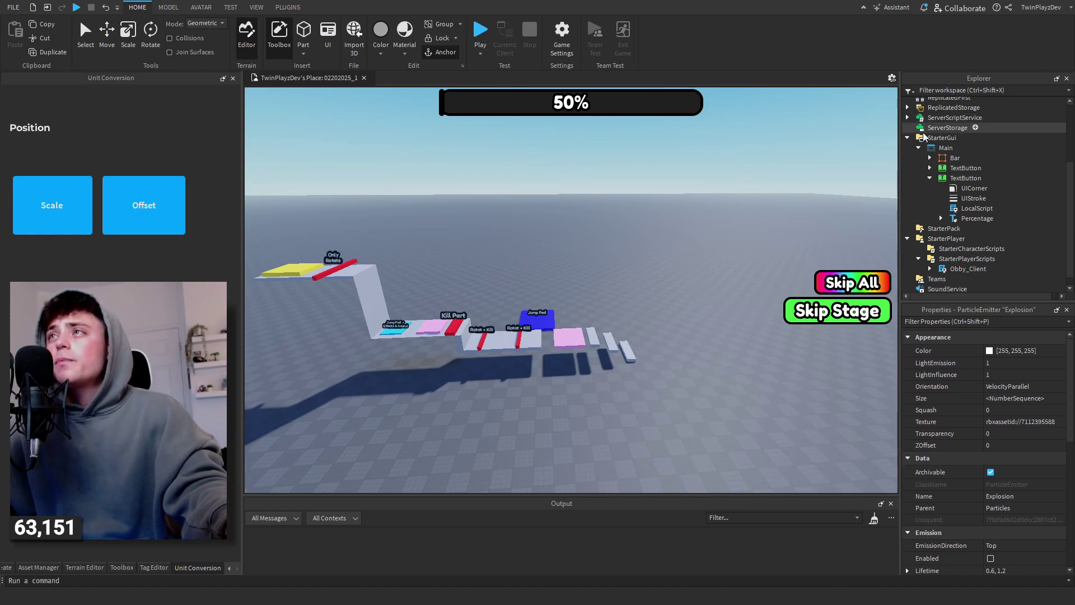
Step: Collapse the expanded TextButton, open the Obby_Client script, read its effect mapping and progress UI code, and close it
click(929, 178)
click(933, 247)
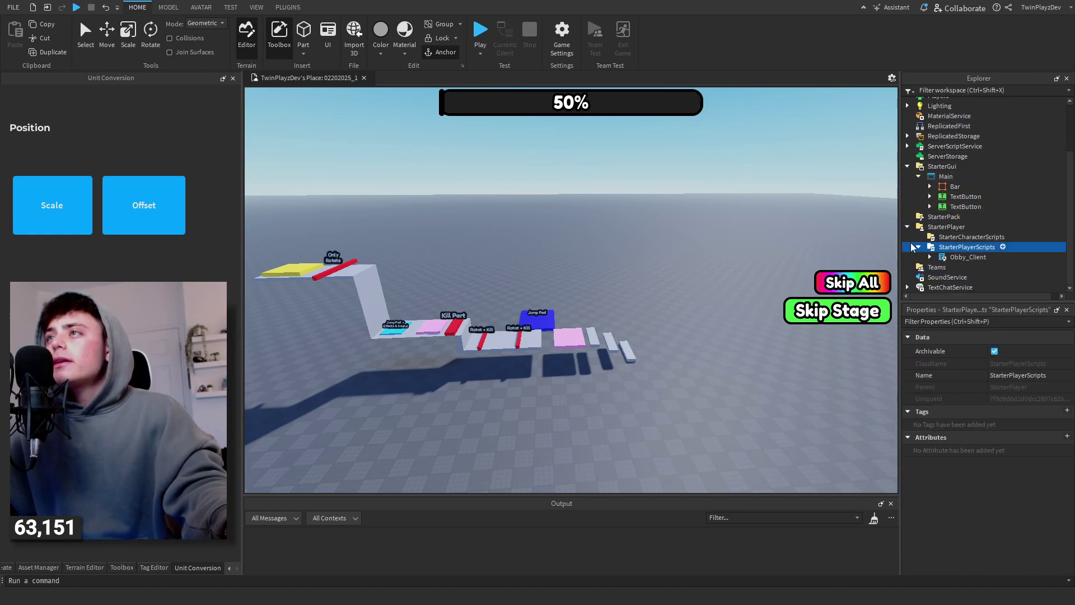
click(934, 257)
click(930, 257)
double_click(946, 258)
scroll(428, 250, down, 12)
scroll(427, 250, up, 10)
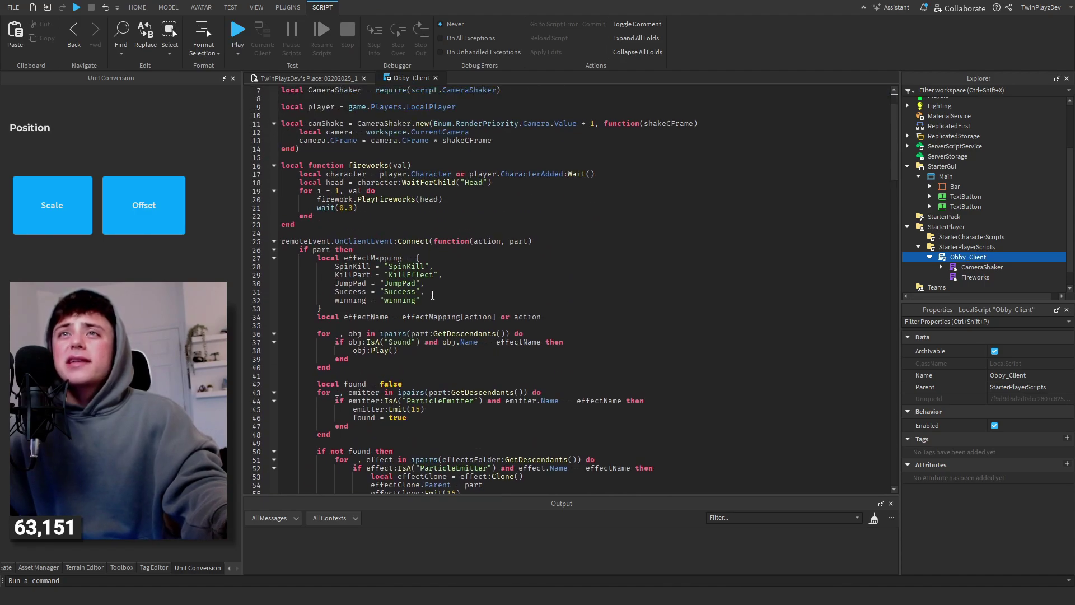
drag(378, 269, 441, 271)
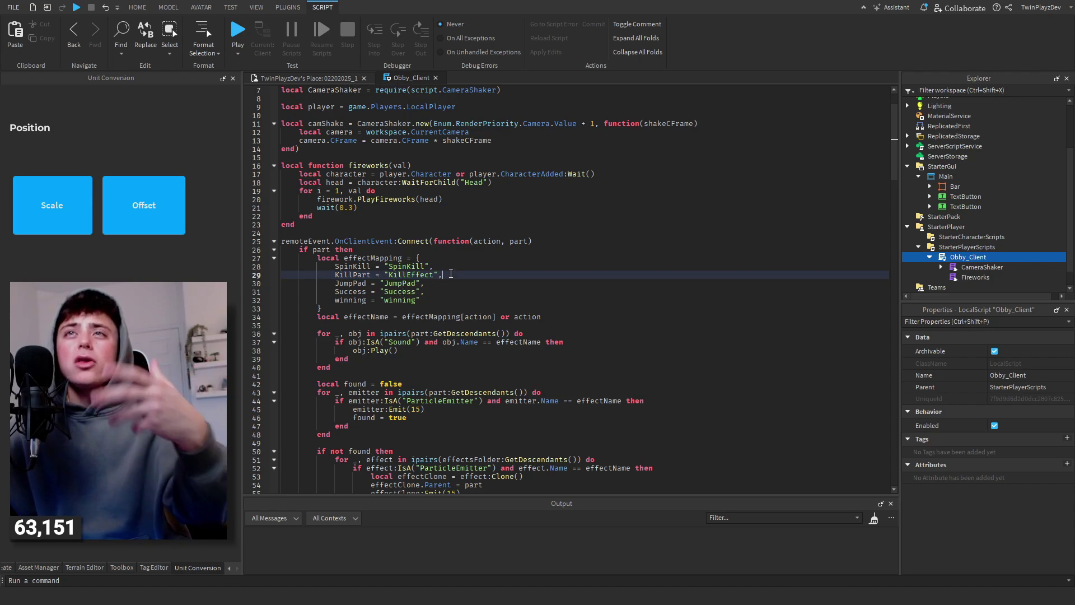
scroll(450, 274, down, 20)
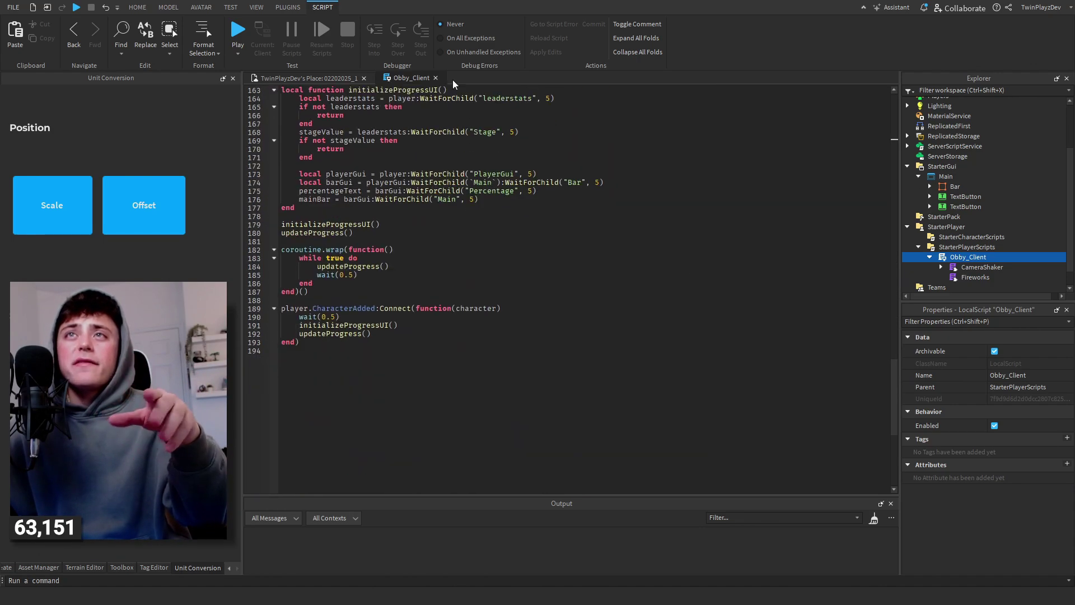
click(436, 78)
Step: Check the CameraShaker module's children, and look through the Fireworks module's code before closing it
click(941, 267)
scroll(962, 266, down, 2)
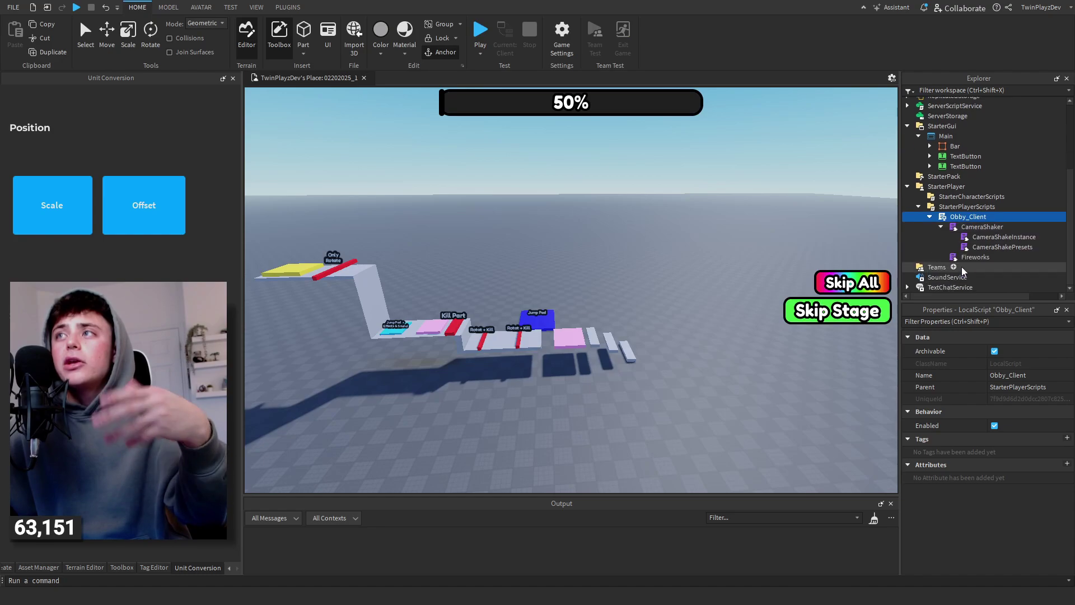
click(941, 226)
double_click(972, 256)
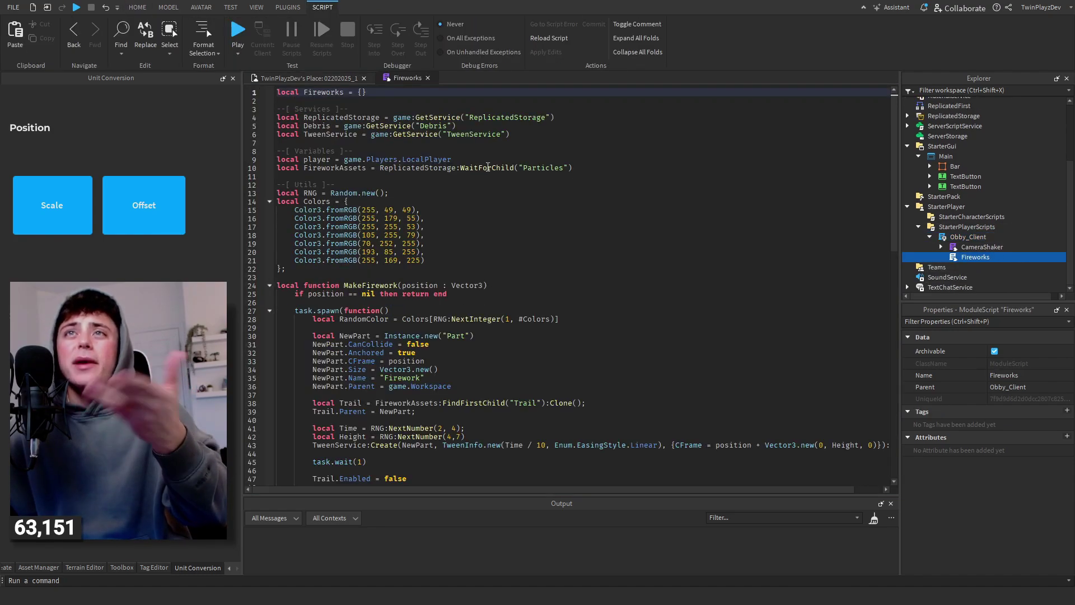
scroll(488, 167, down, 15)
click(428, 78)
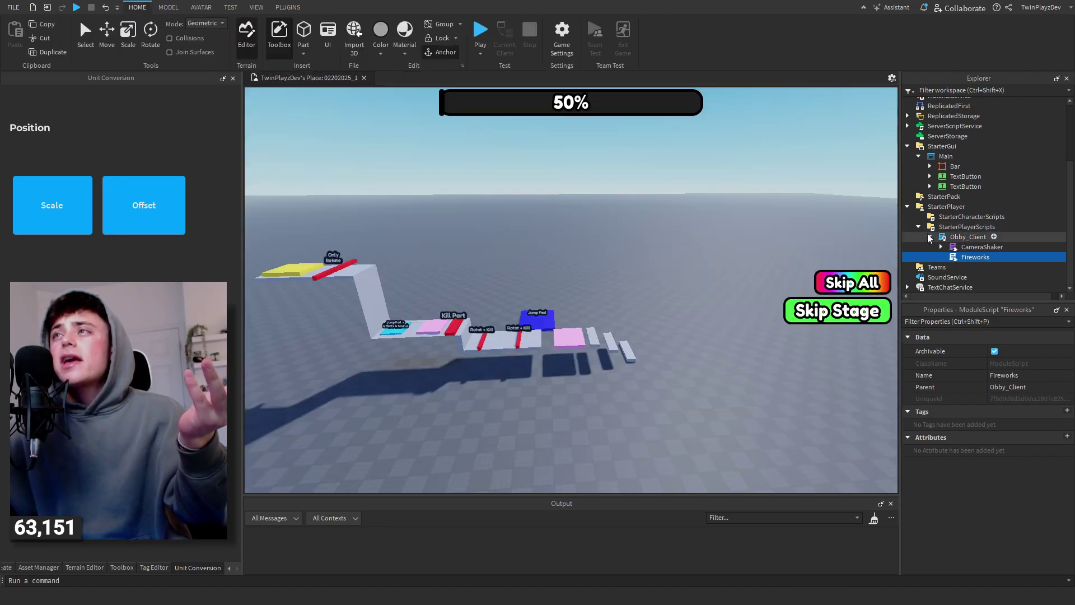
Step: Collapse Obby_Client, StarterPlayerScripts and the finished service groups in the object tree
click(929, 237)
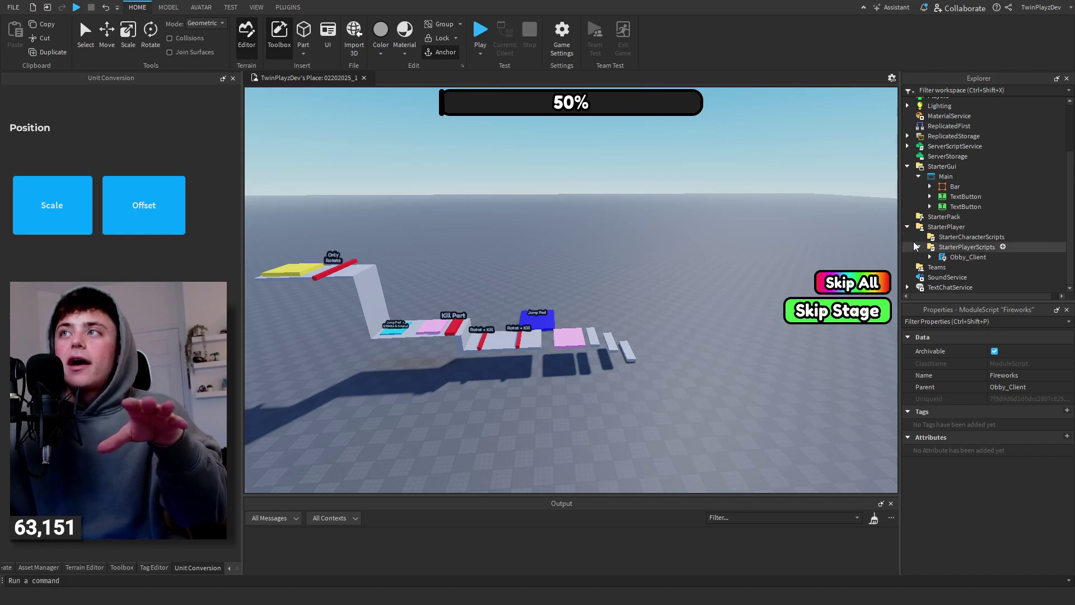
click(918, 247)
click(908, 237)
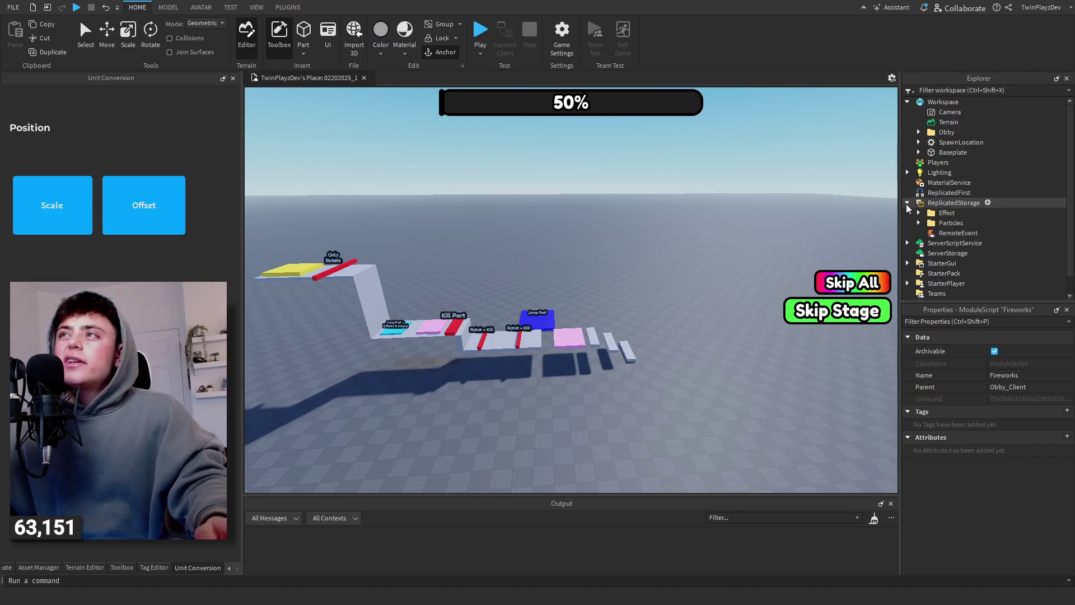
Step: Publish the place's latest changes to Roblox
right_drag(739, 191, 729, 211)
key(w)
key(a)
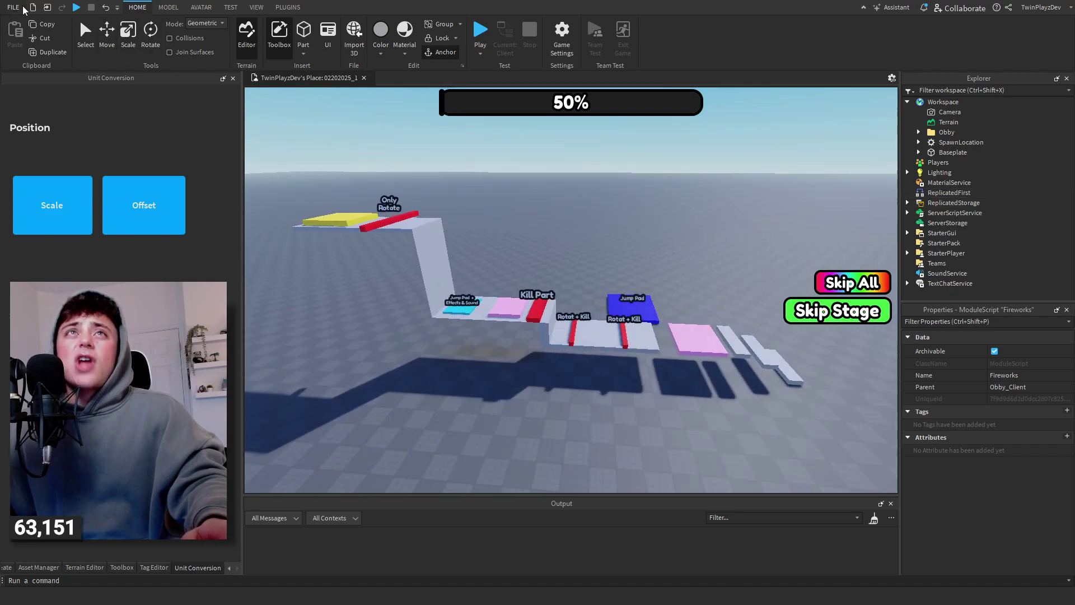
click(17, 7)
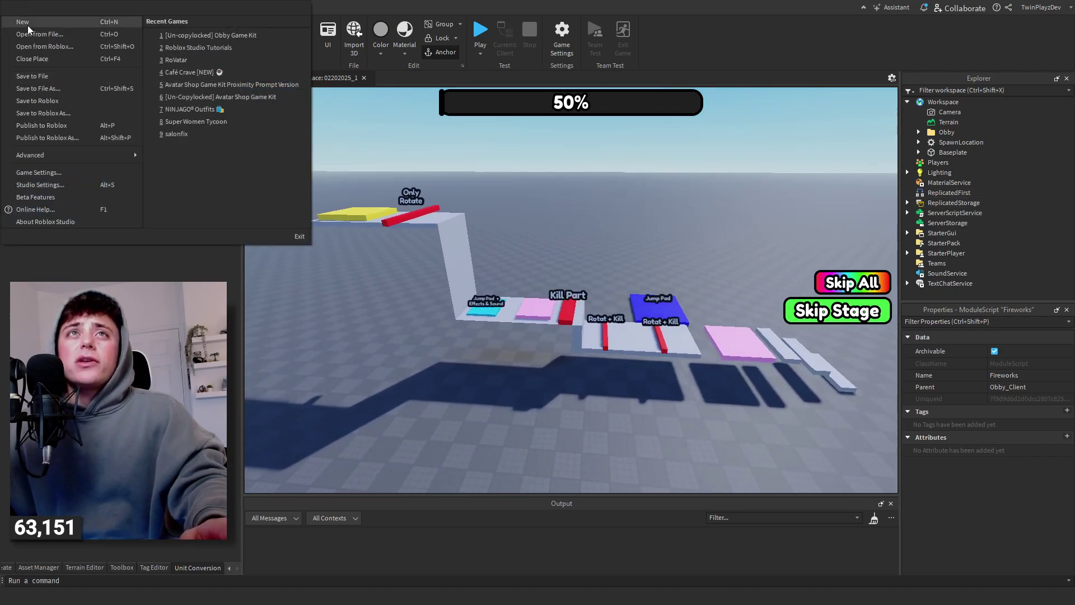
click(74, 125)
scroll(684, 200, up, 5)
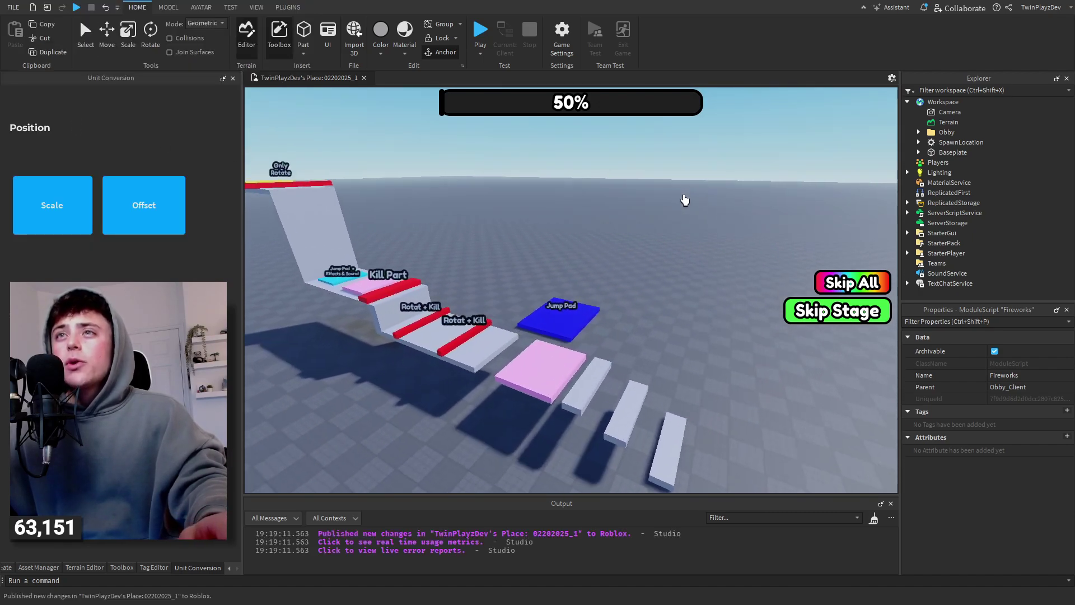
Step: Select the grey platform beneath the two Rotat + Kill bars in the obby
right_drag(684, 200, 627, 200)
key(d)
key(w)
click(85, 44)
right_drag(538, 263, 584, 307)
key(w)
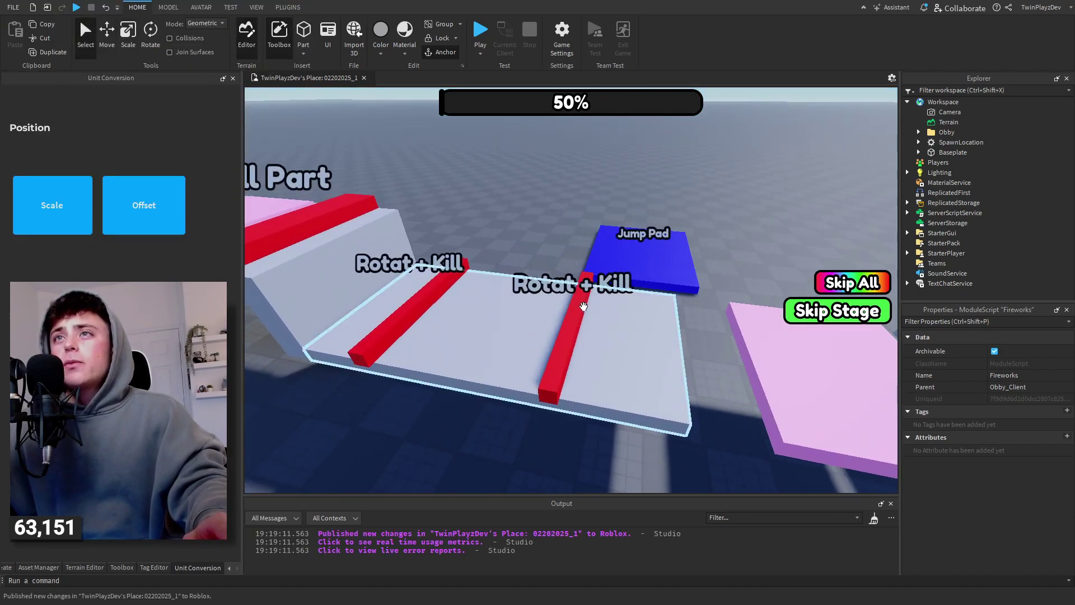
click(584, 306)
Step: Inspect the children of the Rotat + Kill platform part in Stage1, including its Success sound
right_drag(792, 252, 756, 219)
key(d)
click(952, 193)
click(935, 185)
click(814, 218)
key(a)
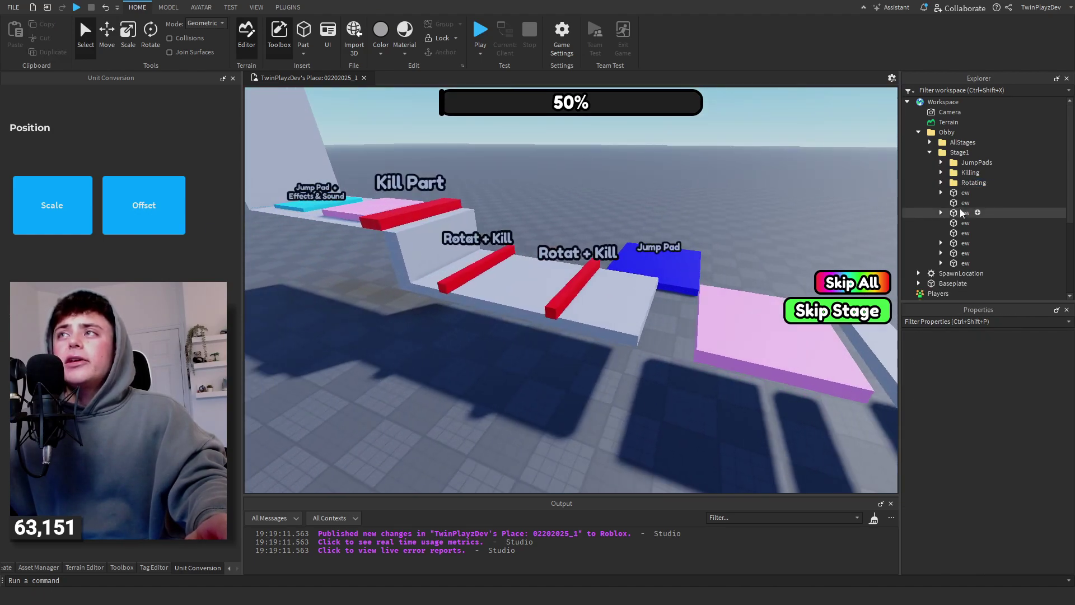
click(940, 192)
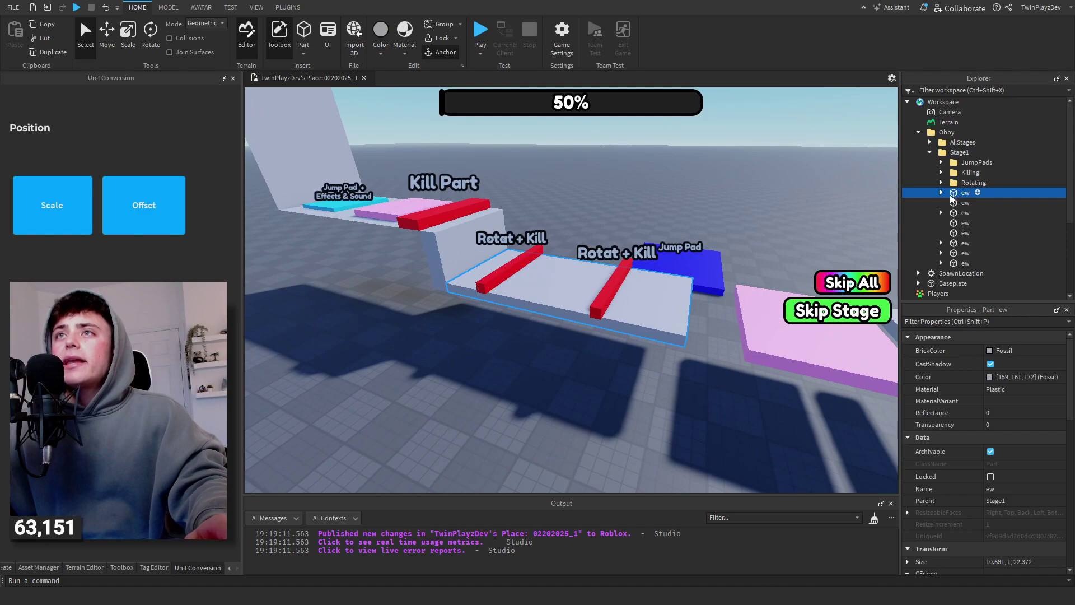
key(d)
click(941, 193)
click(952, 200)
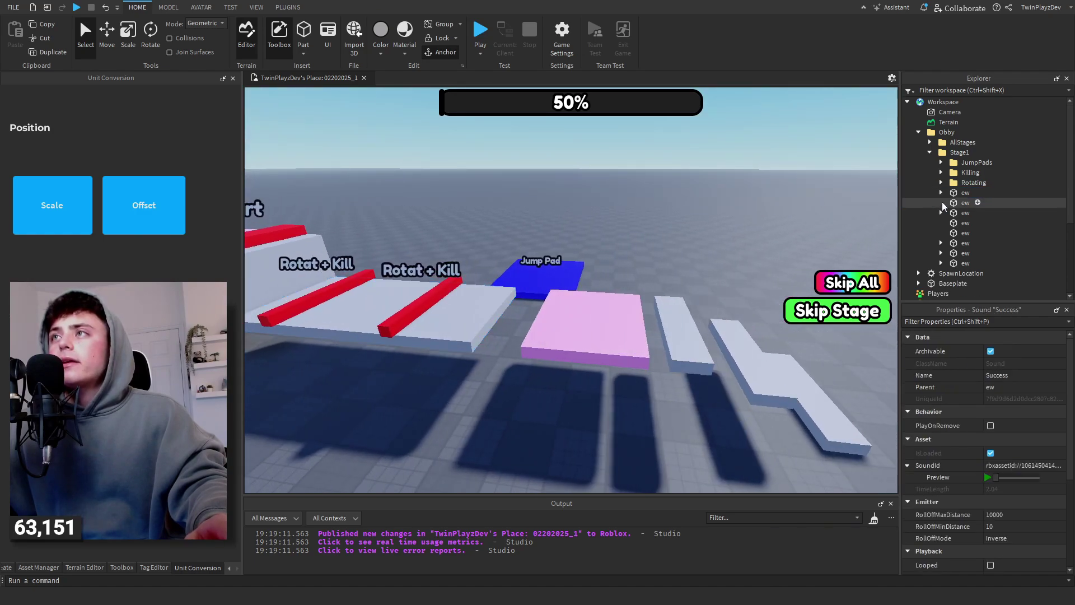
Step: Examine the tall wall part in Stage1 together with its Success sound and Middle attachment, and collapse it
click(946, 211)
scroll(837, 201, down, 5)
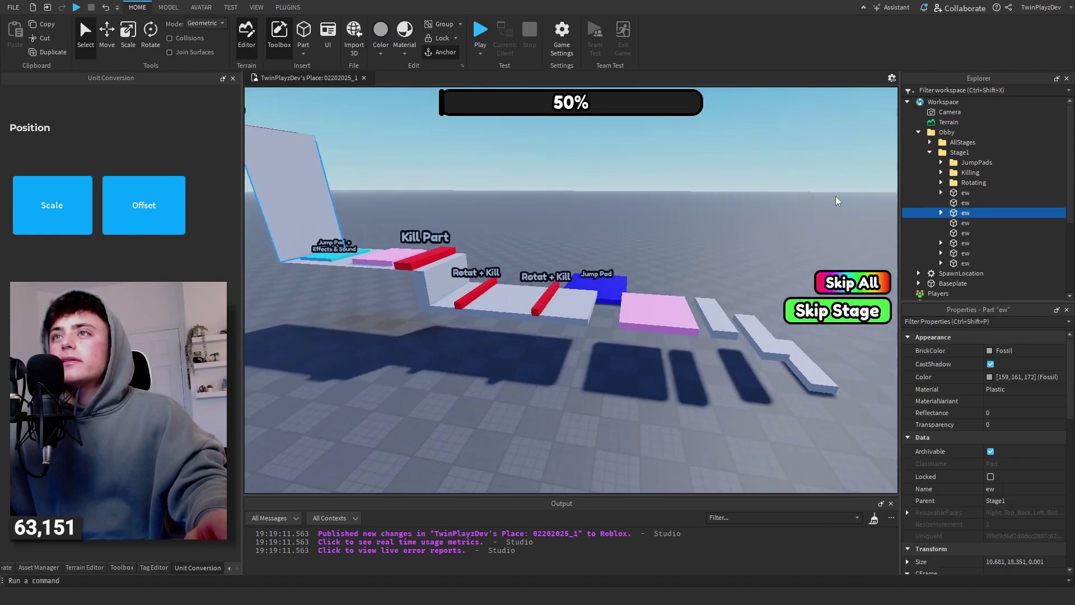
key(d)
click(629, 312)
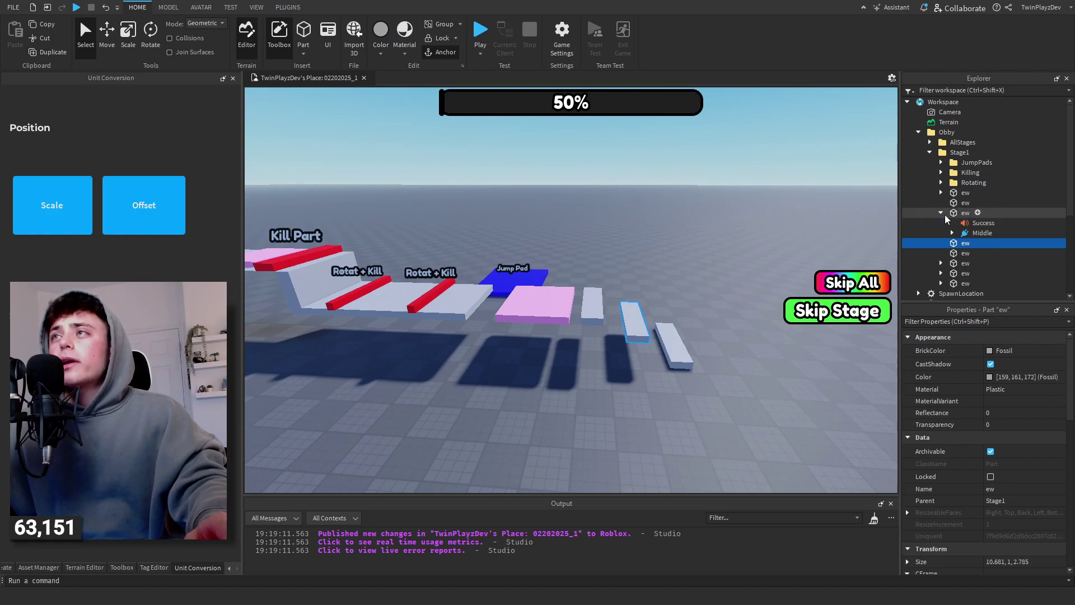
click(946, 213)
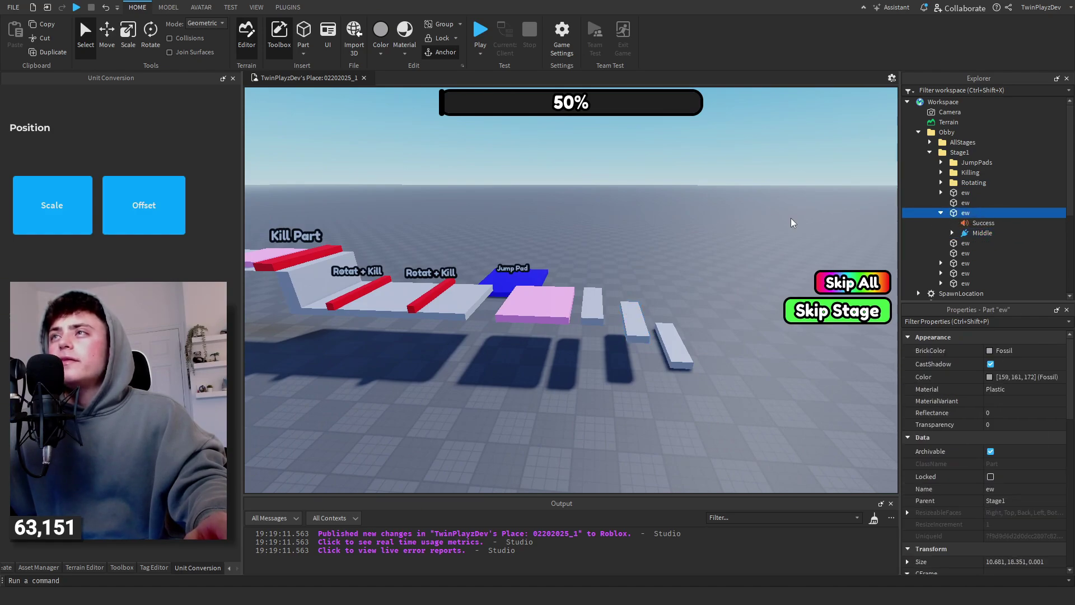
key(f)
click(977, 223)
click(966, 234)
click(952, 232)
click(940, 213)
Step: Select the highest grey platform, which carries the Only Rotate bar and the yellow finish pad
right_drag(619, 215, 677, 219)
click(683, 211)
click(591, 271)
key(s)
key(a)
click(522, 247)
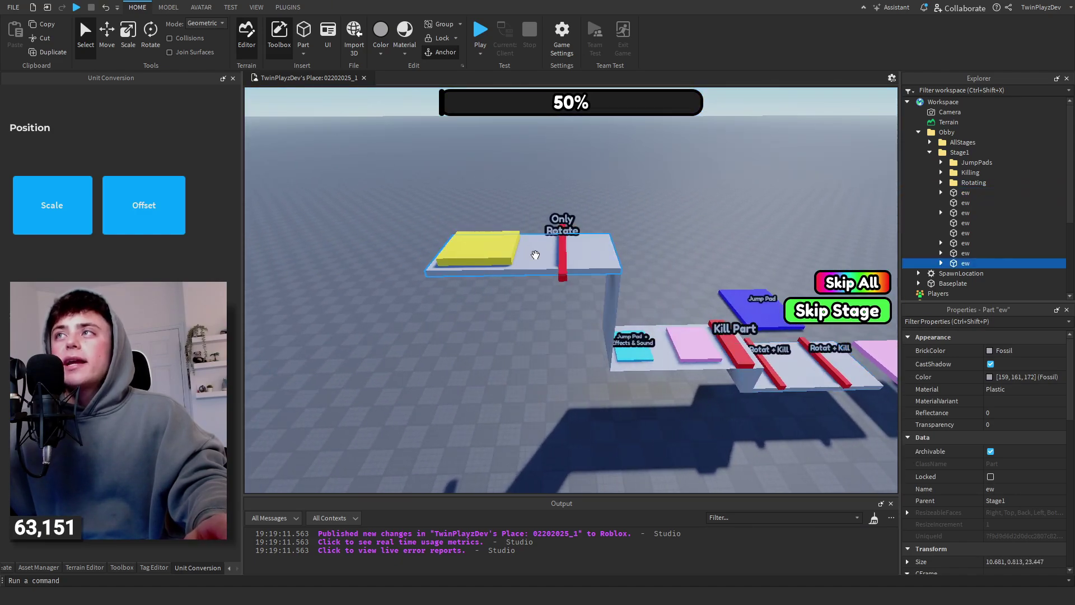
Step: Duplicate the highest grey platform and move the copy 23.447 studs along its length, past the yellow finish pad
key(f)
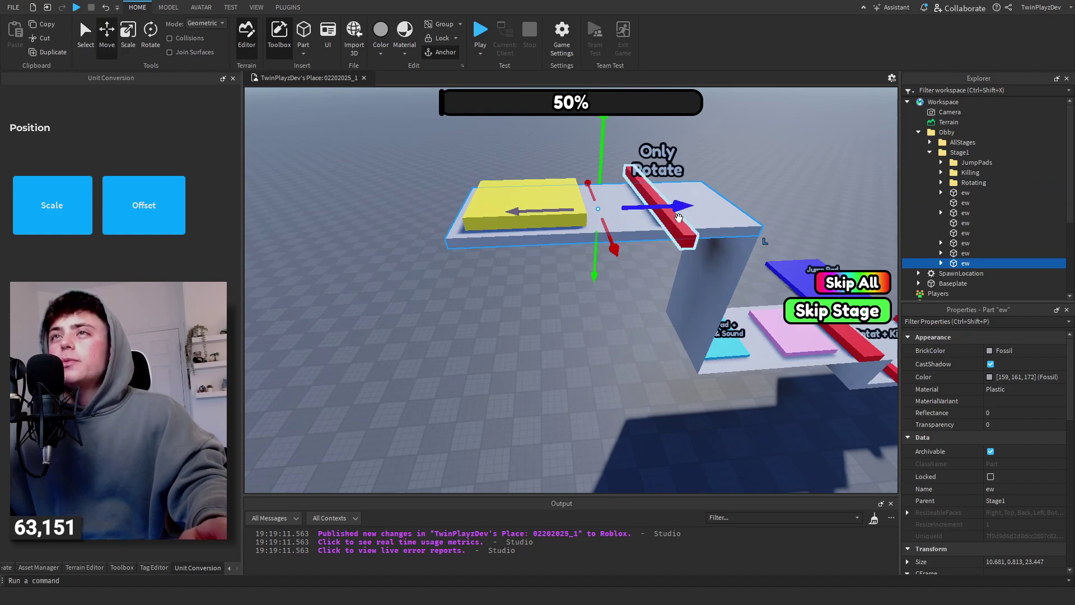
key(ctrl+d)
drag(679, 217, 574, 204)
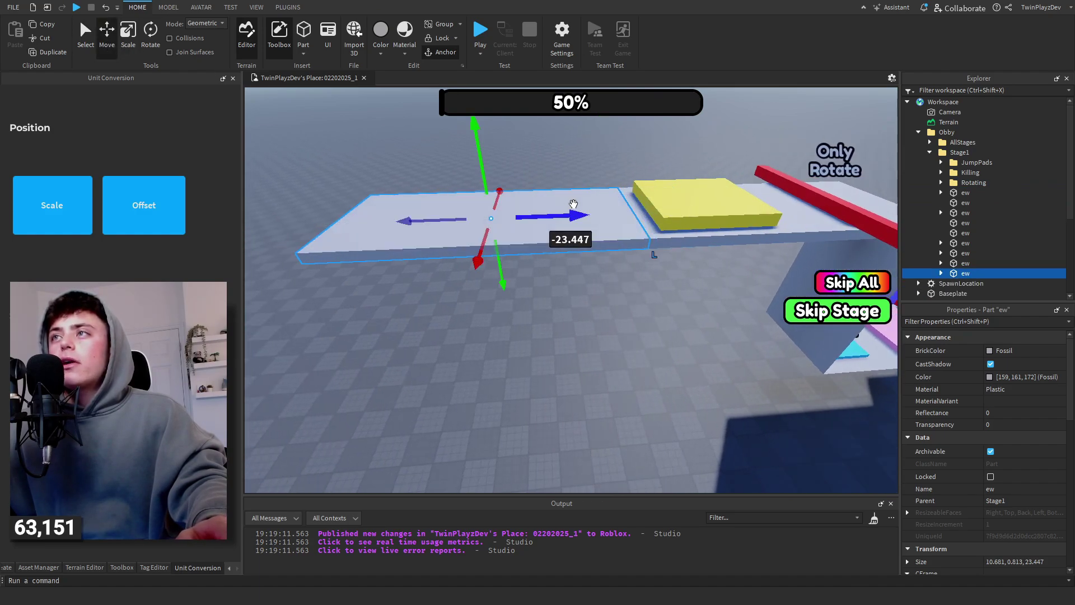
Step: Delete the Success sound and the Middle attachment from the duplicated platform
click(940, 273)
scroll(985, 235, down, 2)
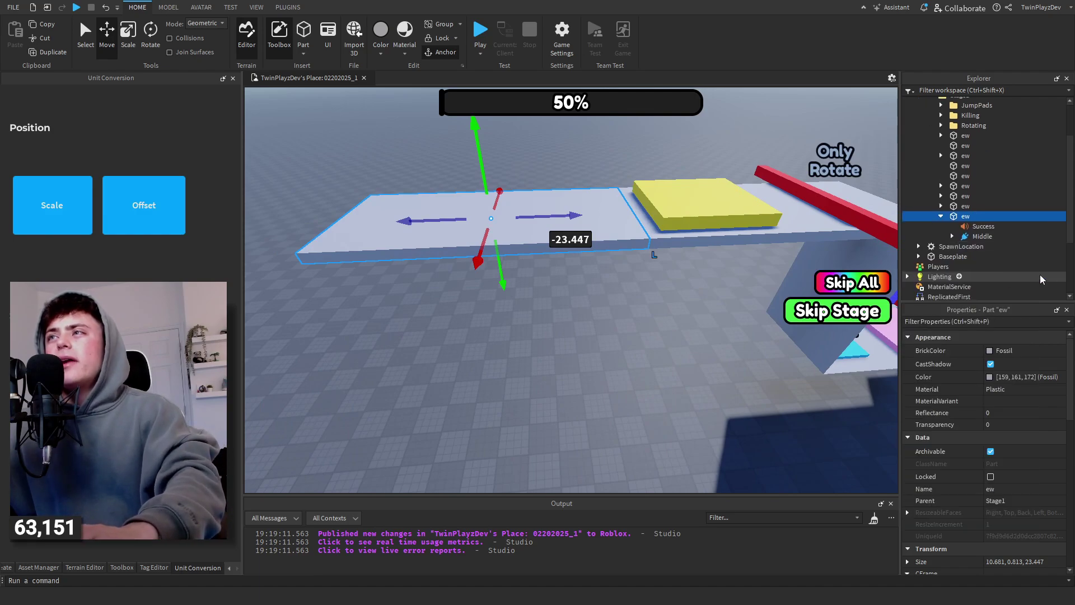
click(1028, 227)
shift+click(1026, 236)
key(Delete)
click(964, 218)
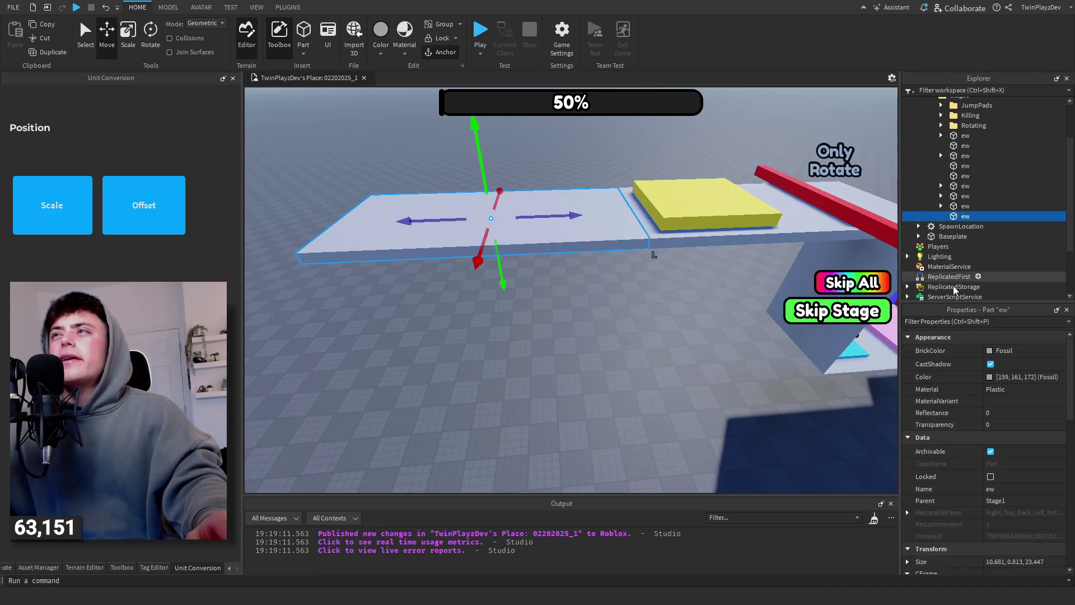
key(f)
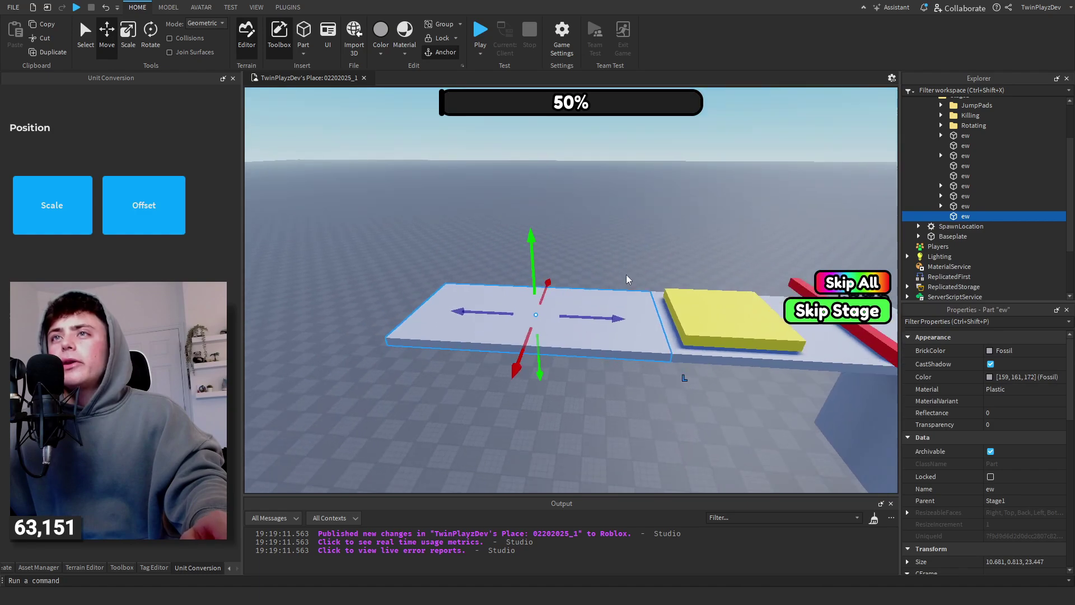
Step: Collapse and select the Stage1 folder, check the contents of the AllStages folder, and frame the whole stage
scroll(980, 254, up, 2)
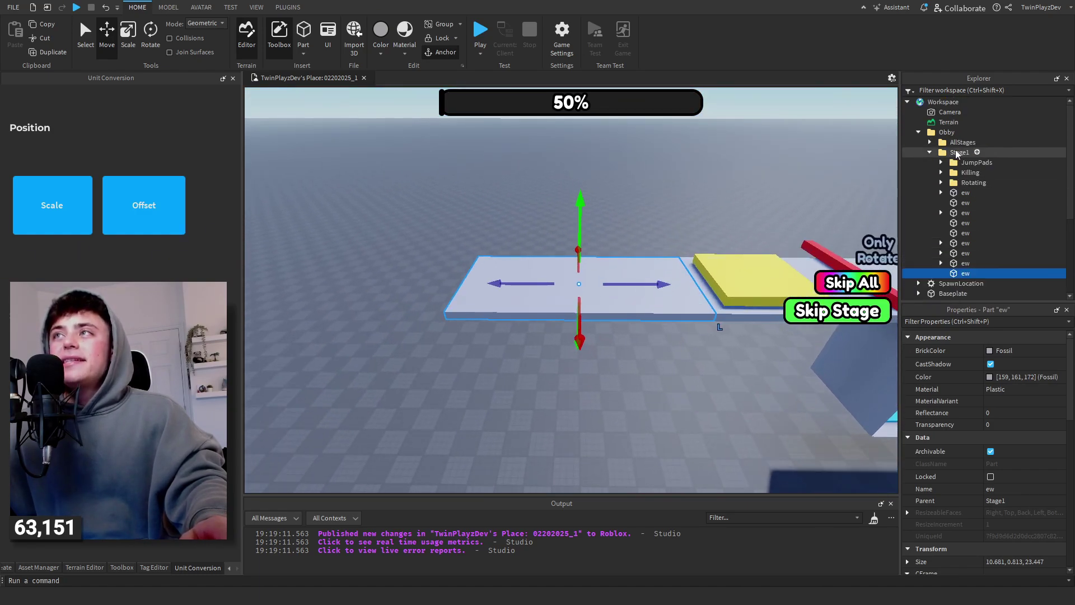
click(930, 152)
click(943, 156)
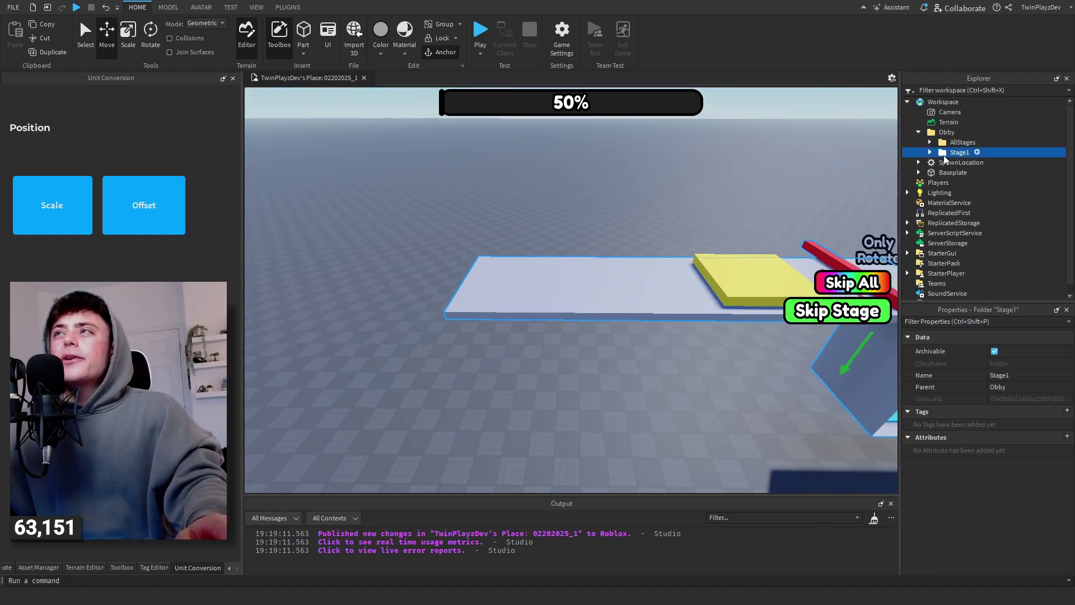
click(930, 142)
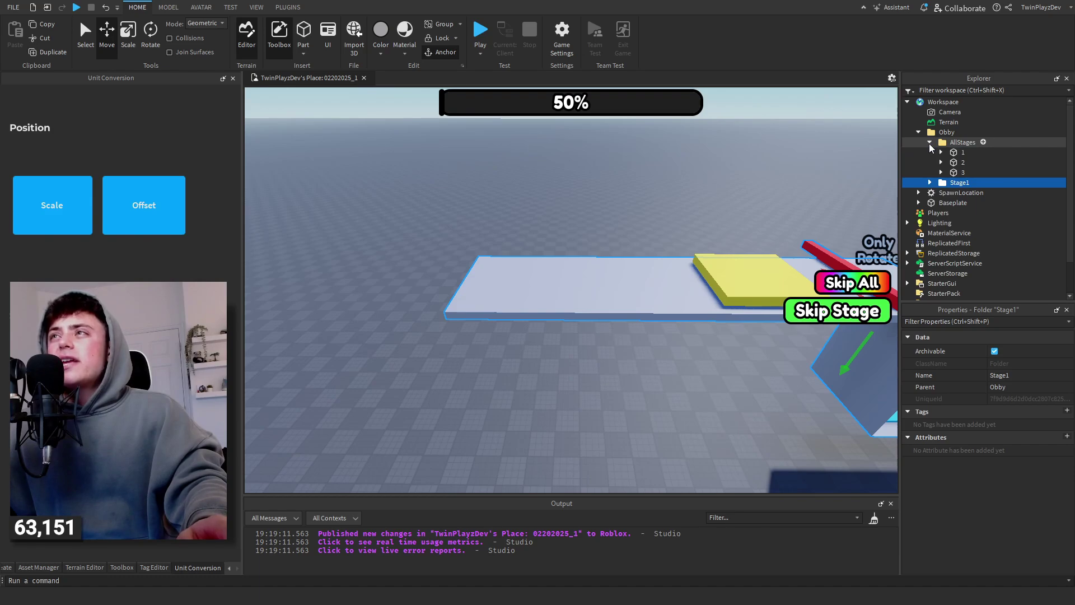
click(930, 143)
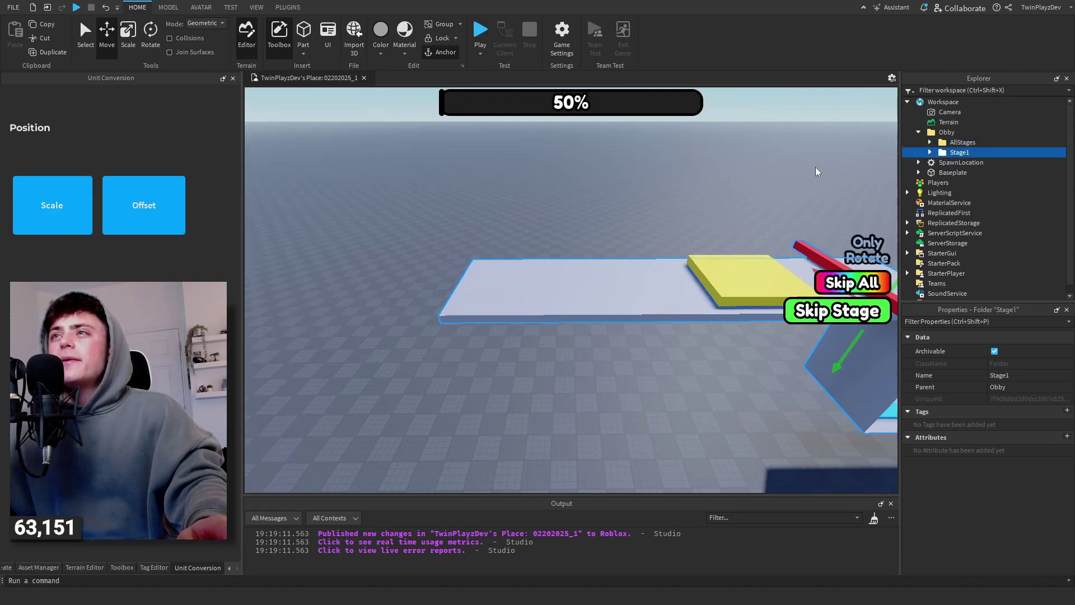
key(f)
scroll(815, 172, up, 3)
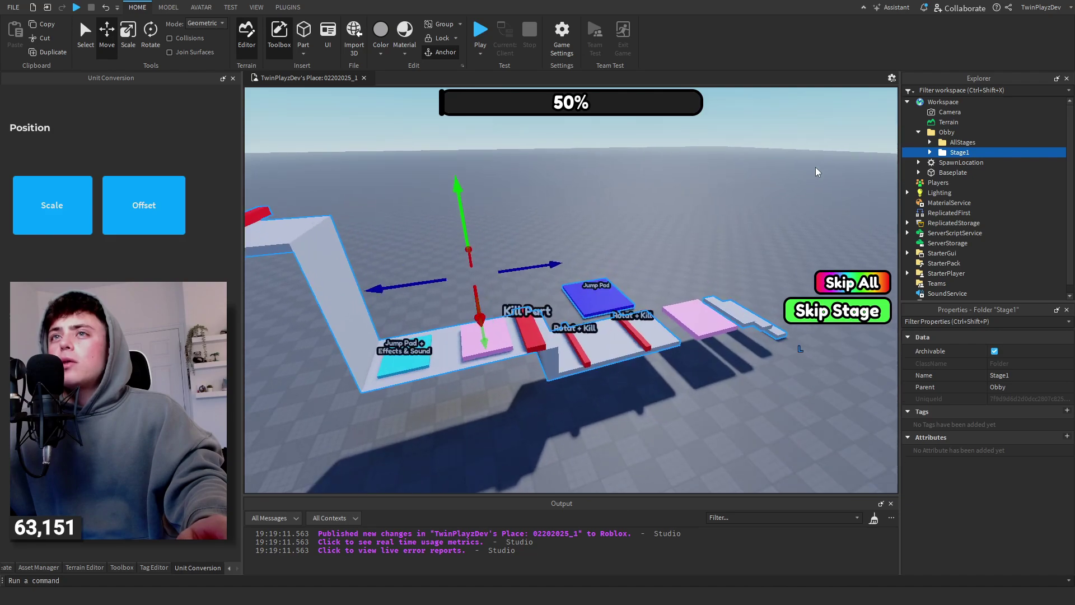
Step: Examine the stage parts 1, 2 and 3 in the AllStages folder one by one, and collapse the folder
key(s)
key(a)
click(929, 142)
click(953, 152)
click(954, 163)
click(955, 173)
click(955, 143)
click(930, 142)
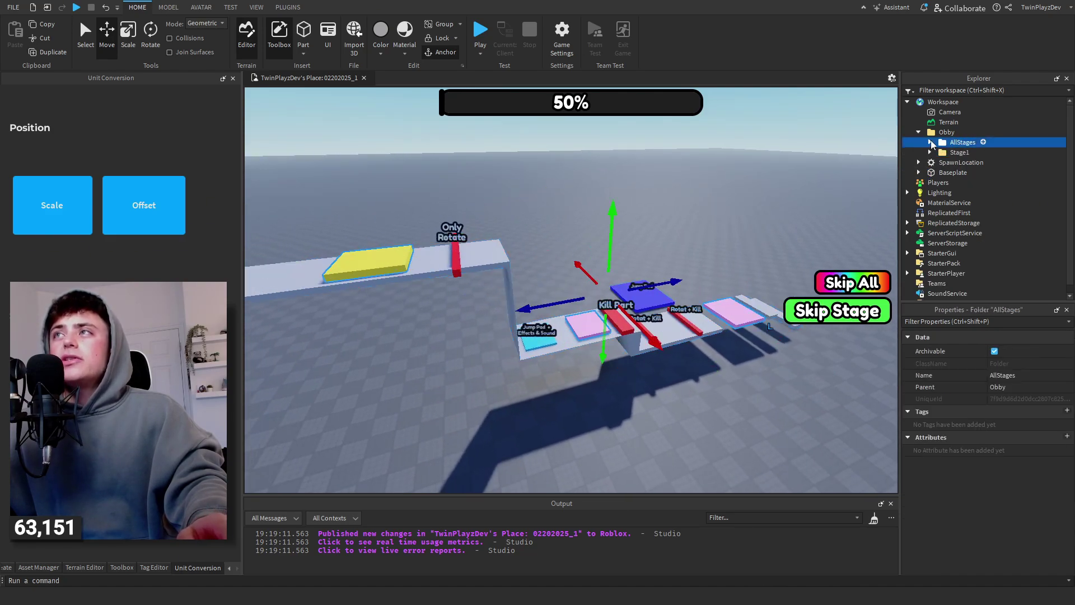
Step: Look through the individual platform parts inside the Stage1 folder, ending with the new end platform, and collapse the folder
click(933, 152)
key(f)
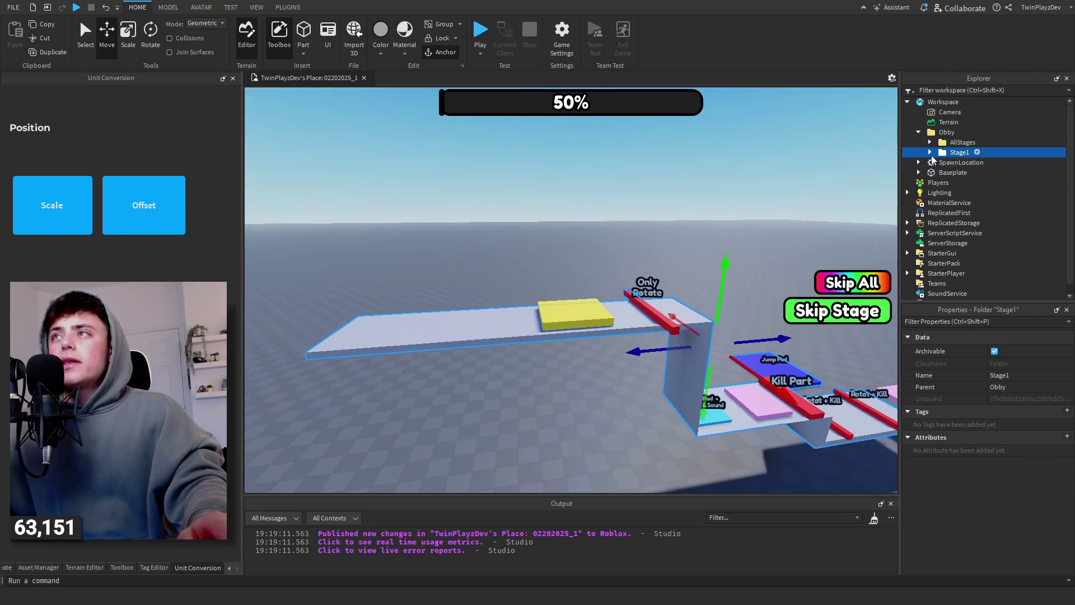
click(959, 203)
click(958, 223)
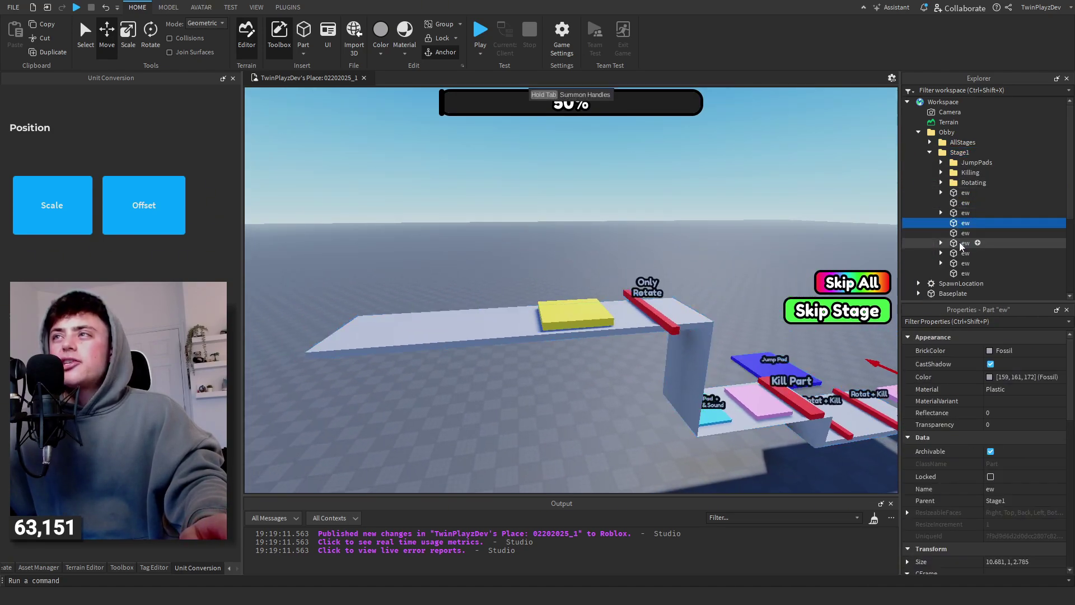
click(959, 243)
click(959, 253)
click(960, 273)
click(929, 152)
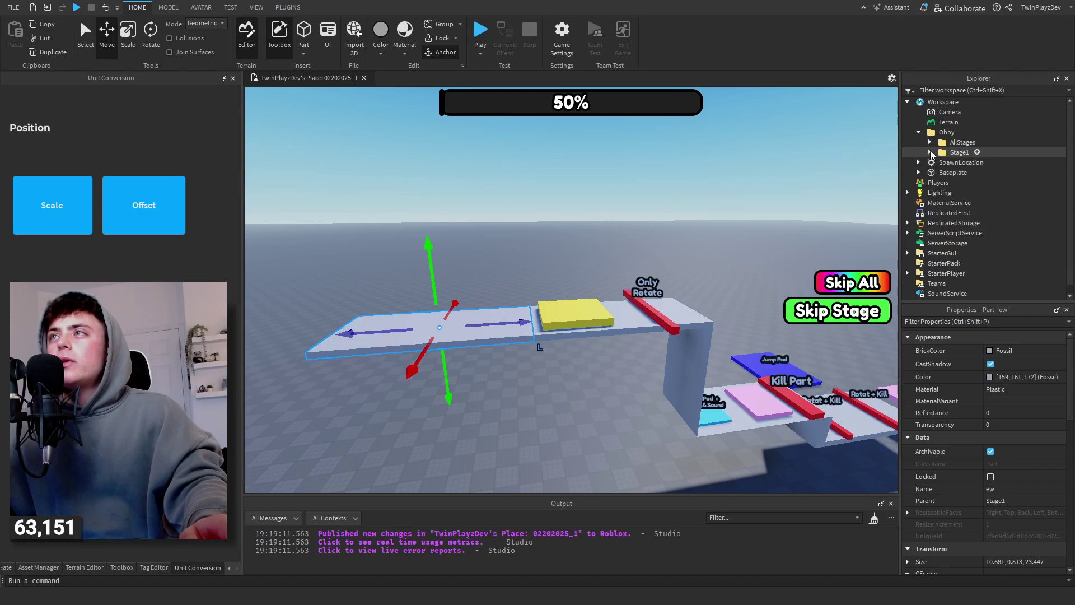
Step: Duplicate the Stage1 folder and rename the copy Stage2
click(952, 154)
key(ctrl+d)
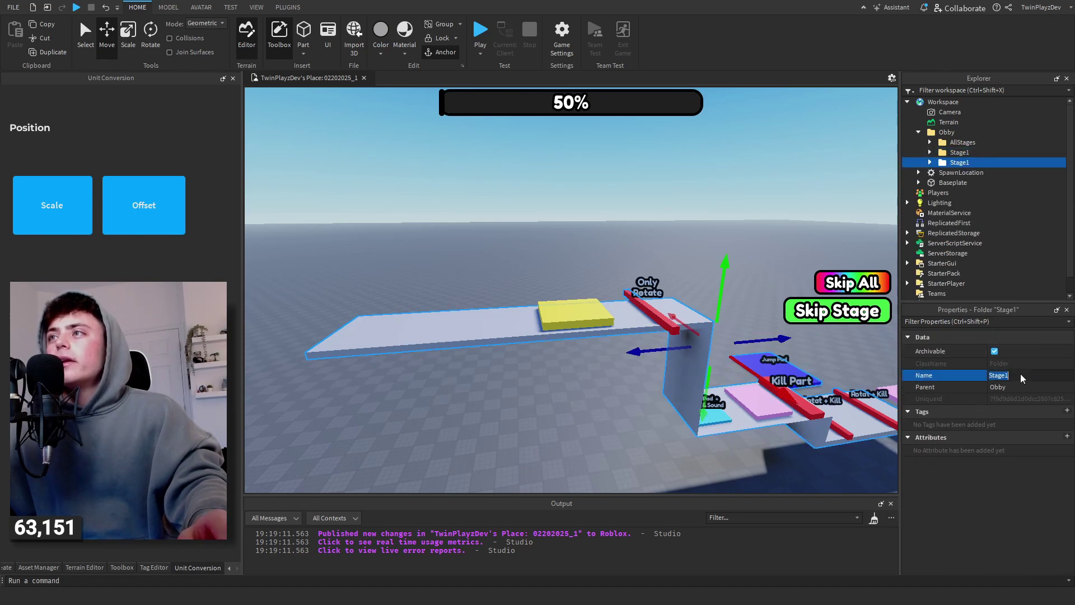
text(Stage2)
key(Return)
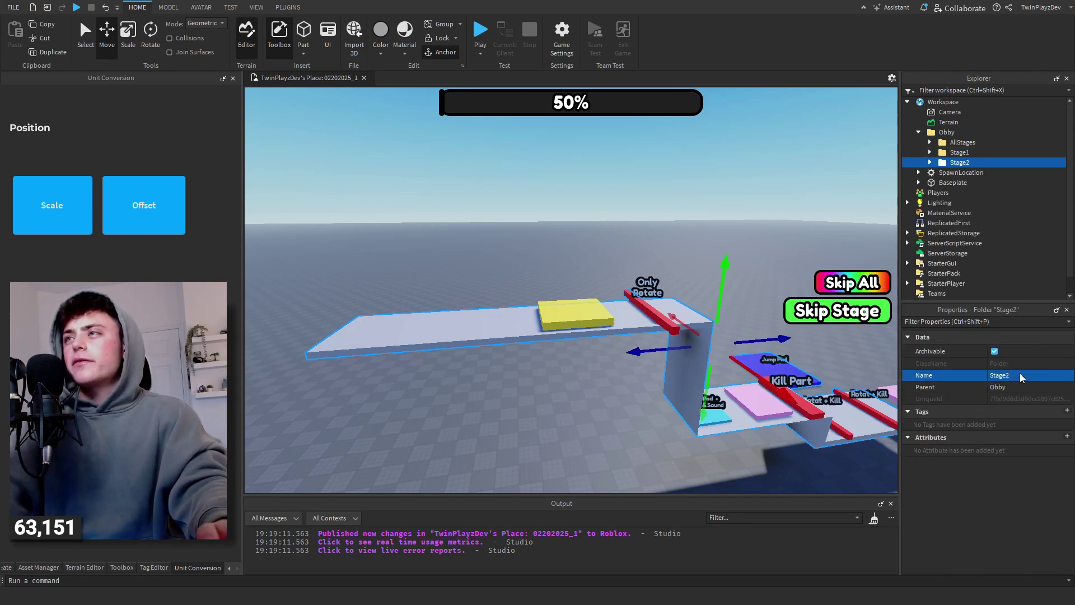
Step: Delete all the copied folders and parts inside the Stage2 folder
click(929, 172)
click(929, 162)
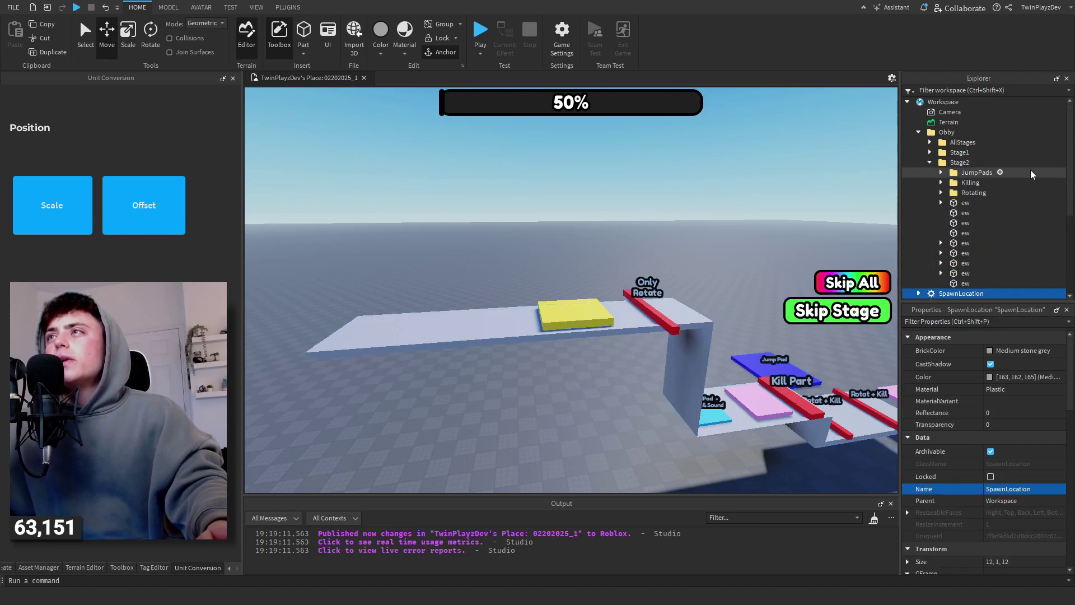
drag(1048, 171, 1035, 272)
key(Delete)
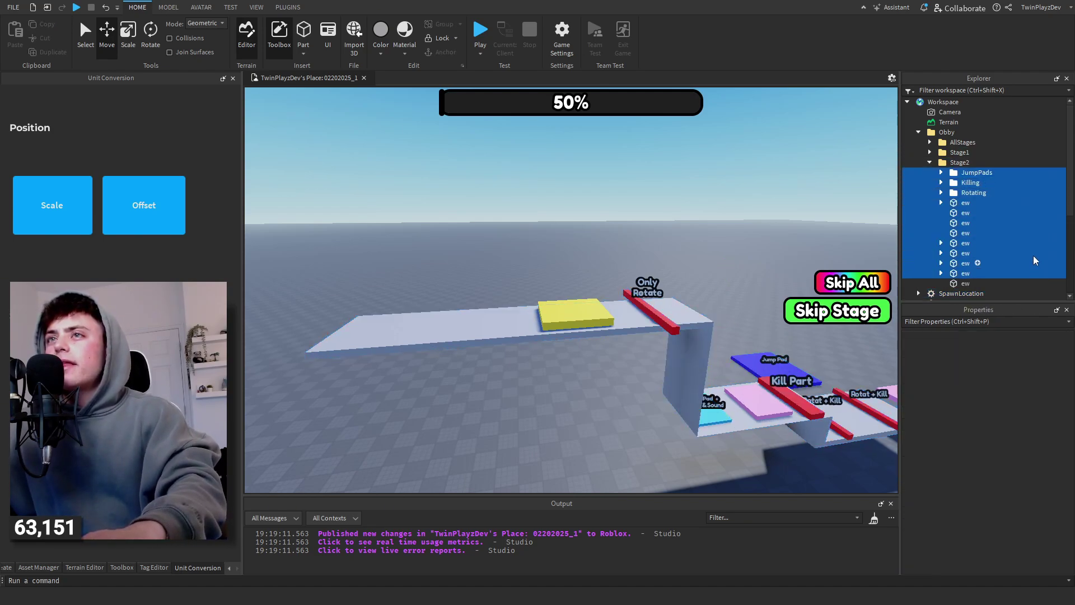
click(956, 173)
right_drag(811, 226, 811, 226)
key(Delete)
Step: Move the new end platform from the Stage1 folder into the Stage2 folder
click(930, 152)
drag(956, 274, 959, 283)
click(930, 151)
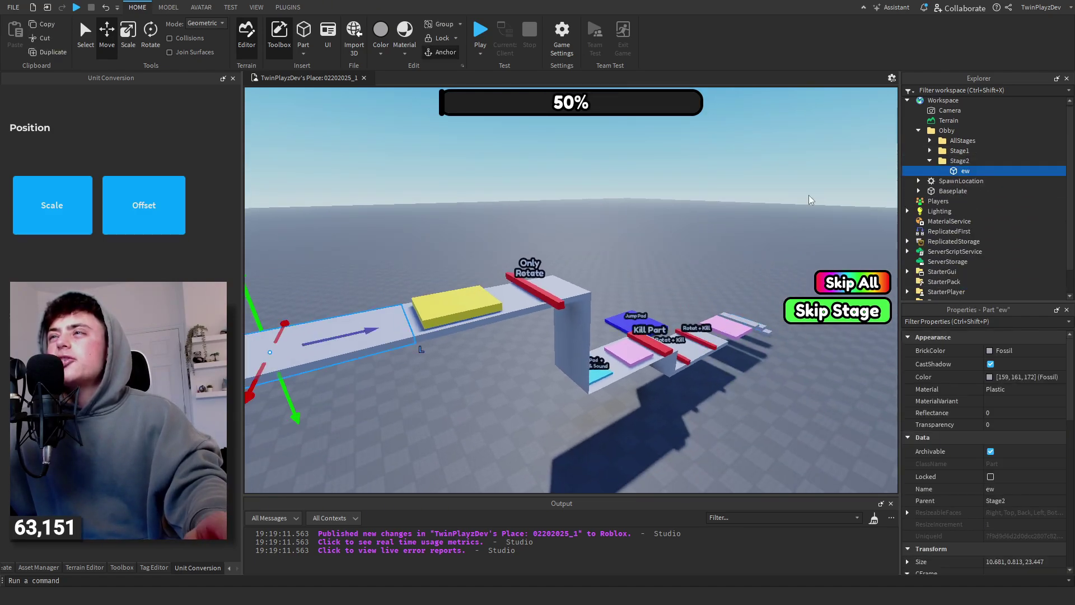
Step: Duplicate the Stage2 platform and move the copy 23.447 studs further along, extending the walkway away from the finish pad
key(f)
key(ctrl+d)
drag(714, 308, 538, 301)
right_drag(646, 250, 629, 243)
key(d)
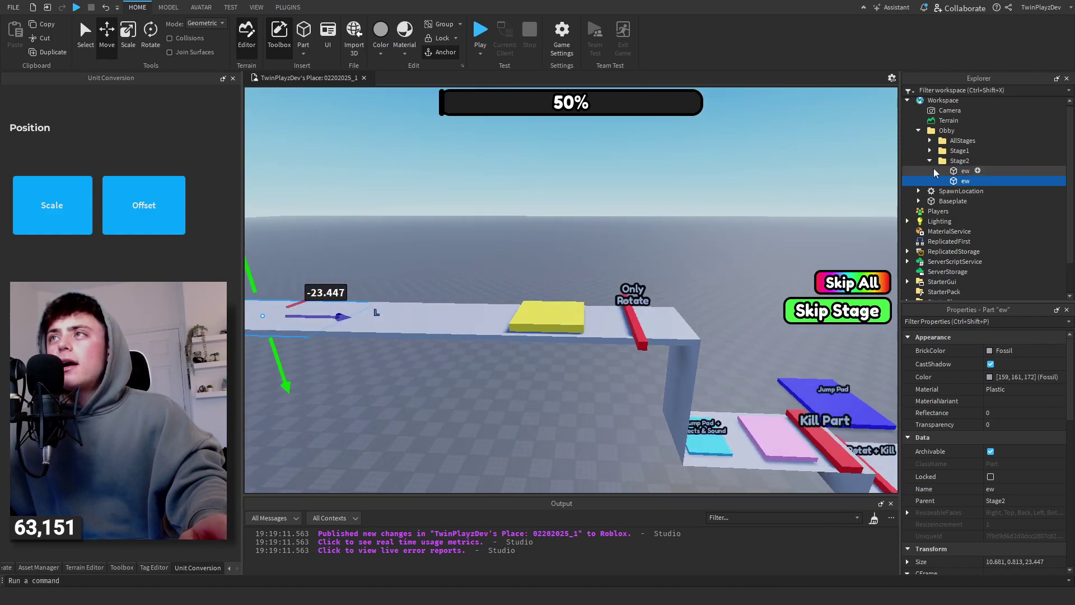
Step: Copy the JumpPads, Killing and Rotating folders from Stage1 and paste them into the Stage2 folder
click(930, 150)
click(956, 162)
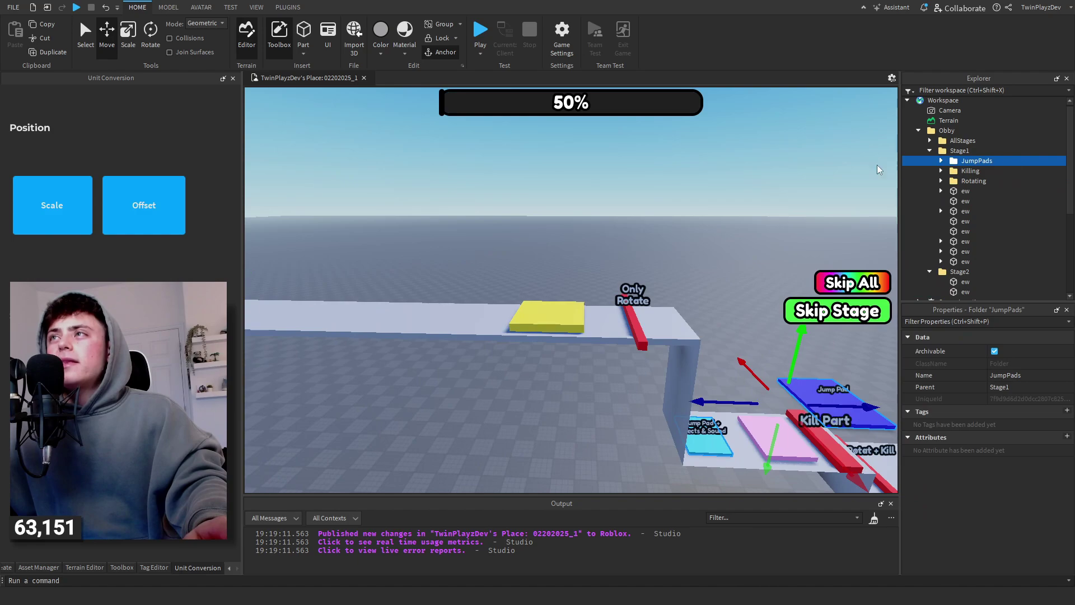
key(a)
shift+click(1029, 181)
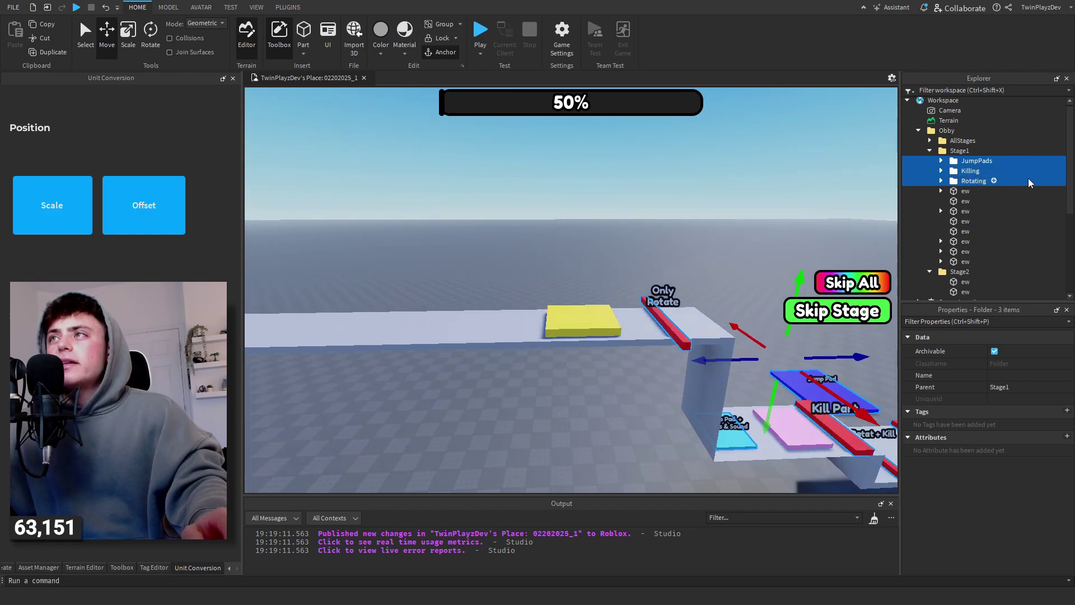
key(ctrl+c)
click(930, 151)
click(954, 162)
right_click(954, 162)
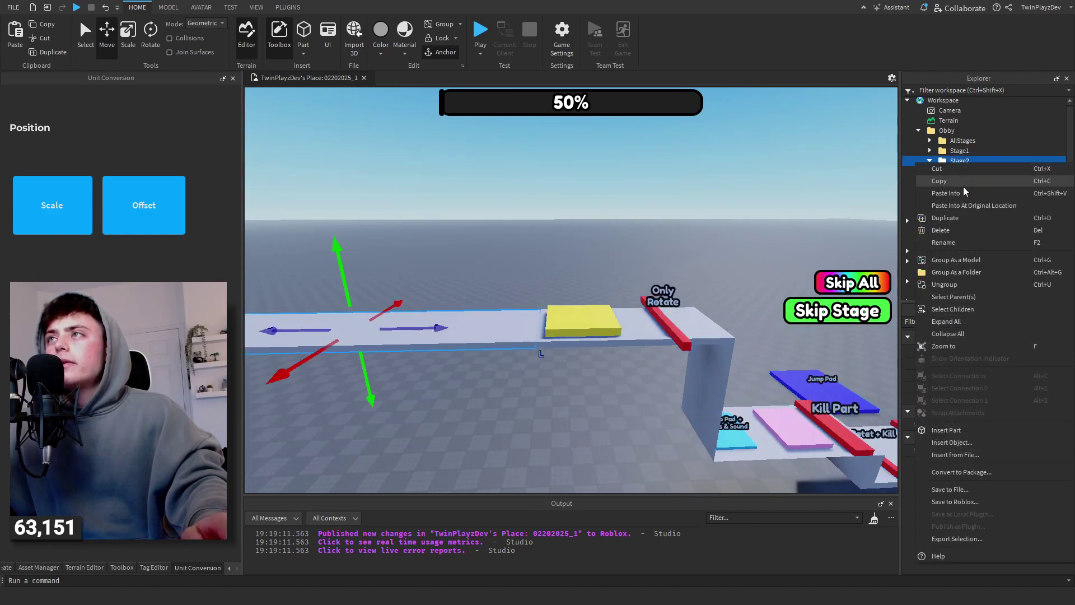
click(962, 191)
key(f)
right_drag(805, 176, 805, 173)
key(a)
key(w)
key(d)
key(Delete)
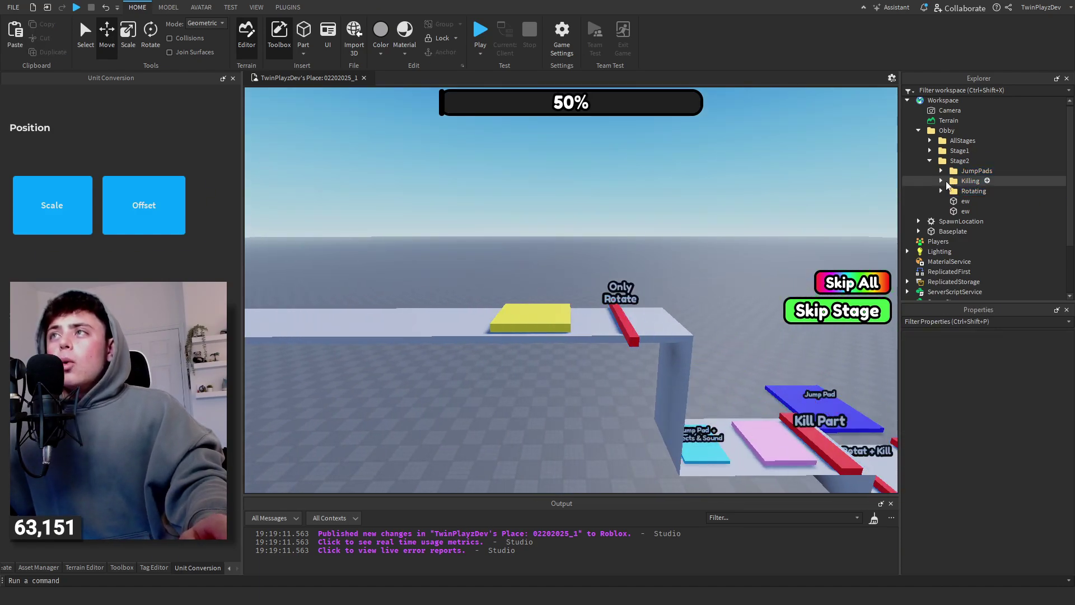
Step: Inspect the blue and cyan jump pads in Stage2's JumpPads folder, expanding both to see their children
click(971, 182)
right_drag(895, 199, 896, 198)
key(d)
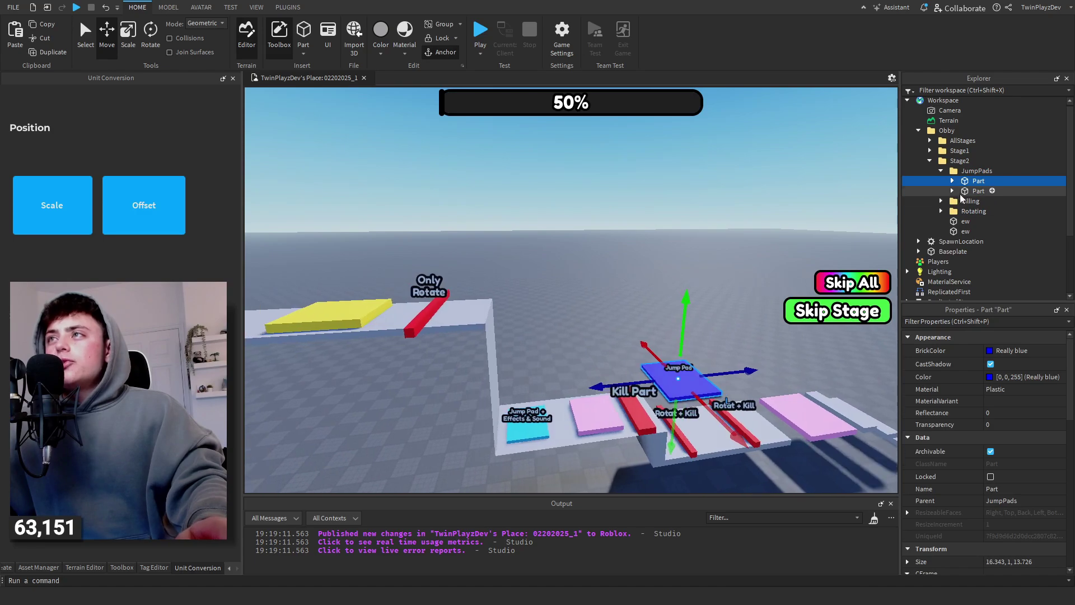
click(965, 191)
click(969, 183)
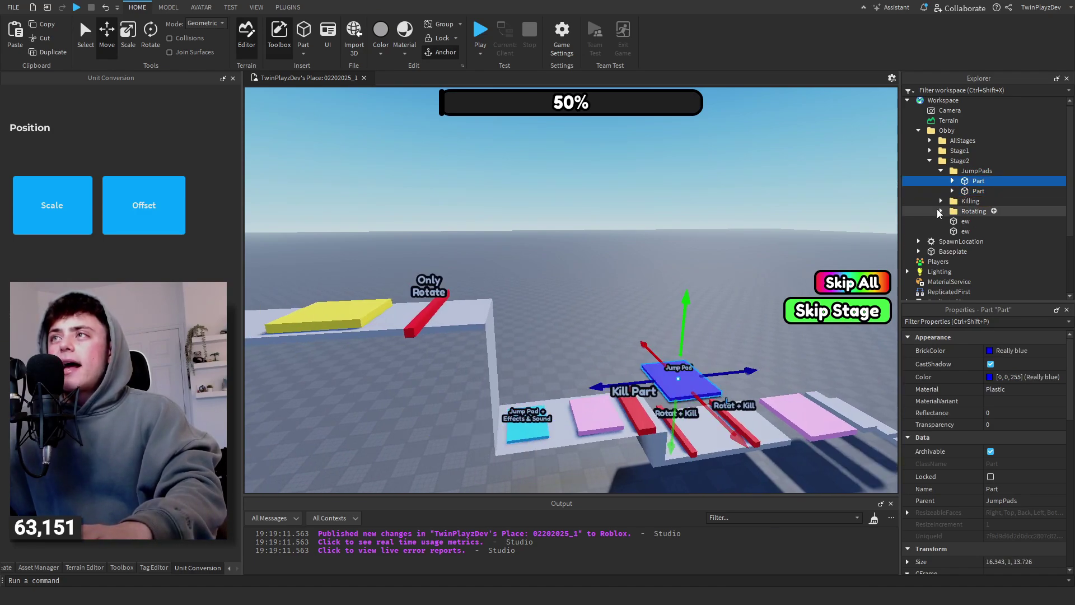
click(958, 211)
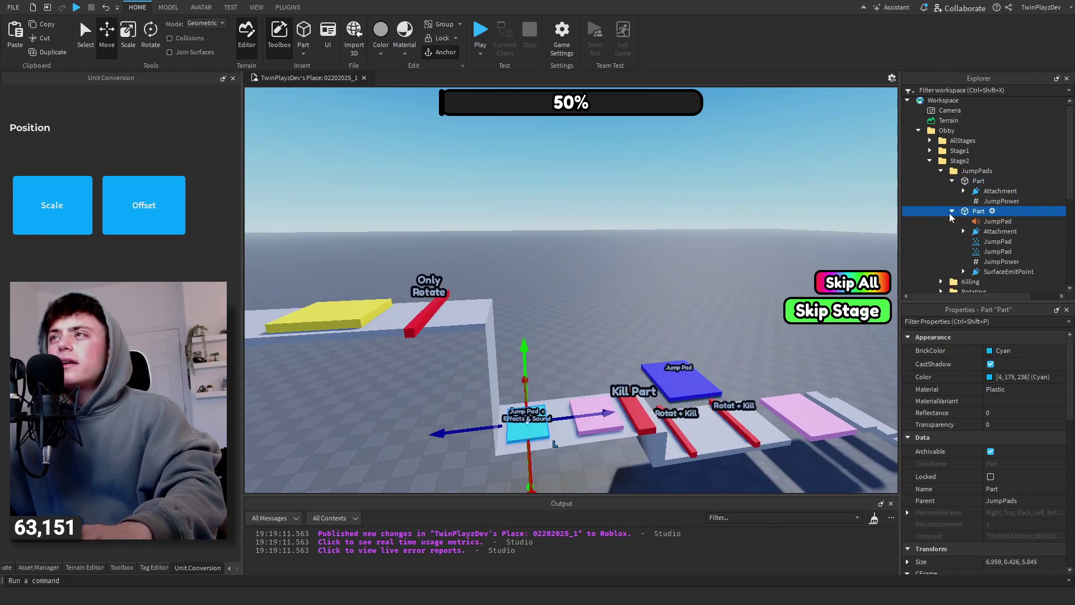
Step: Look closely at the blue Jump Pad in the obby
right_drag(764, 195, 545, 338)
key(w)
key(d)
scroll(974, 221, down, 1)
key(a)
key(s)
key(d)
key(w)
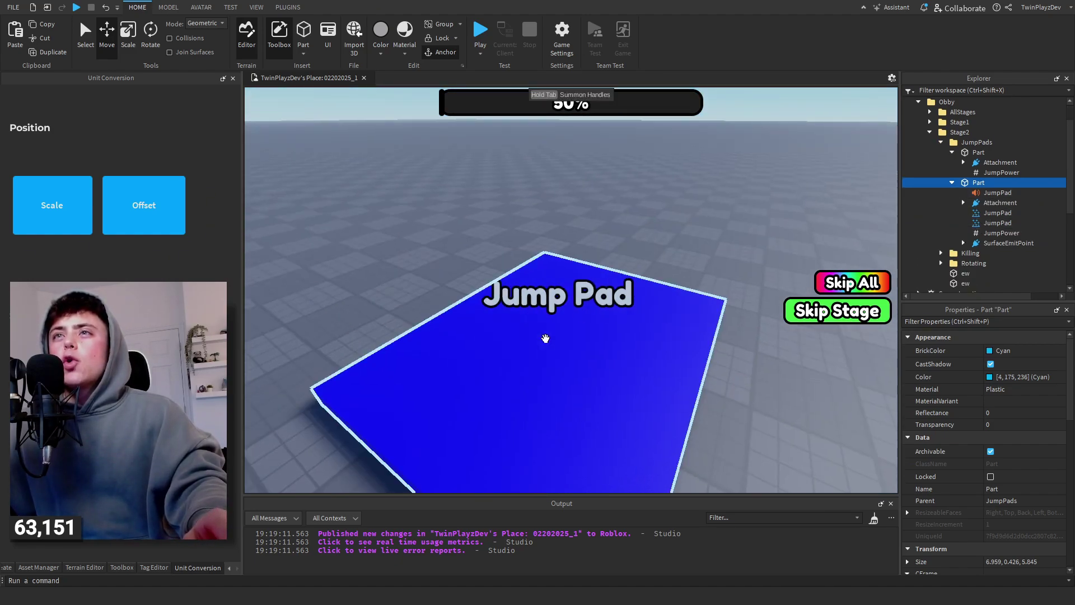
Step: Move Stage2's cyan Jump Pad + Effects & Sound part 17.315 studs sideways off its original platform
key(f)
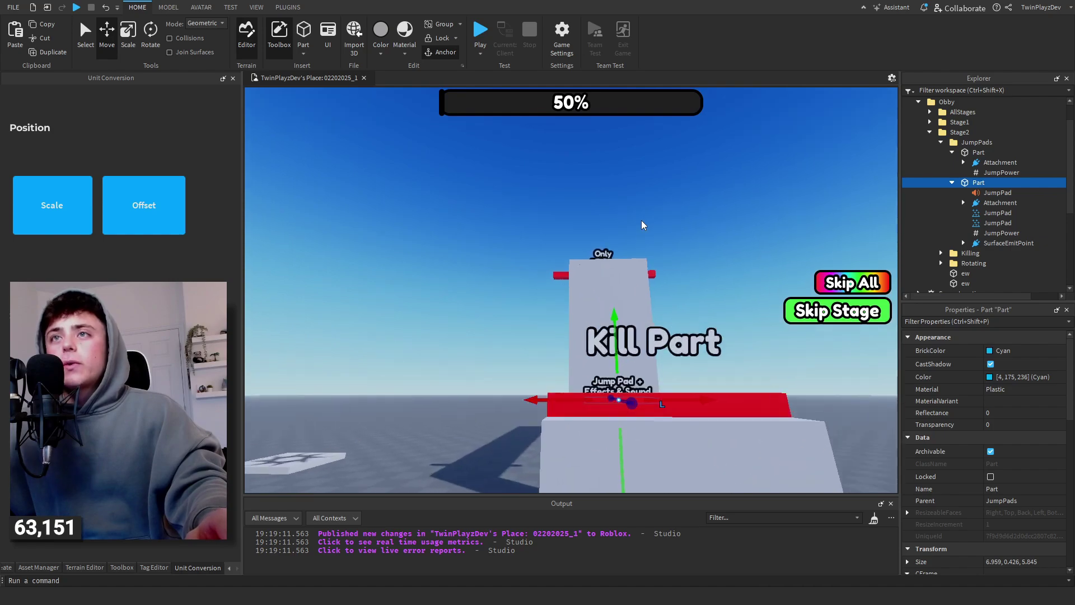
scroll(614, 311, down, 6)
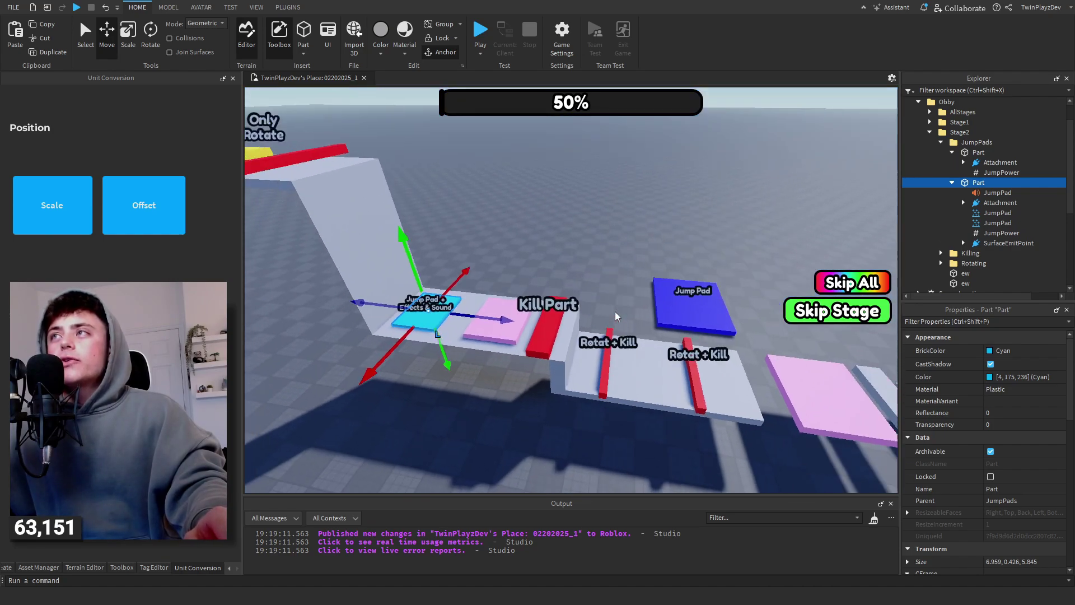
scroll(505, 335, up, 2)
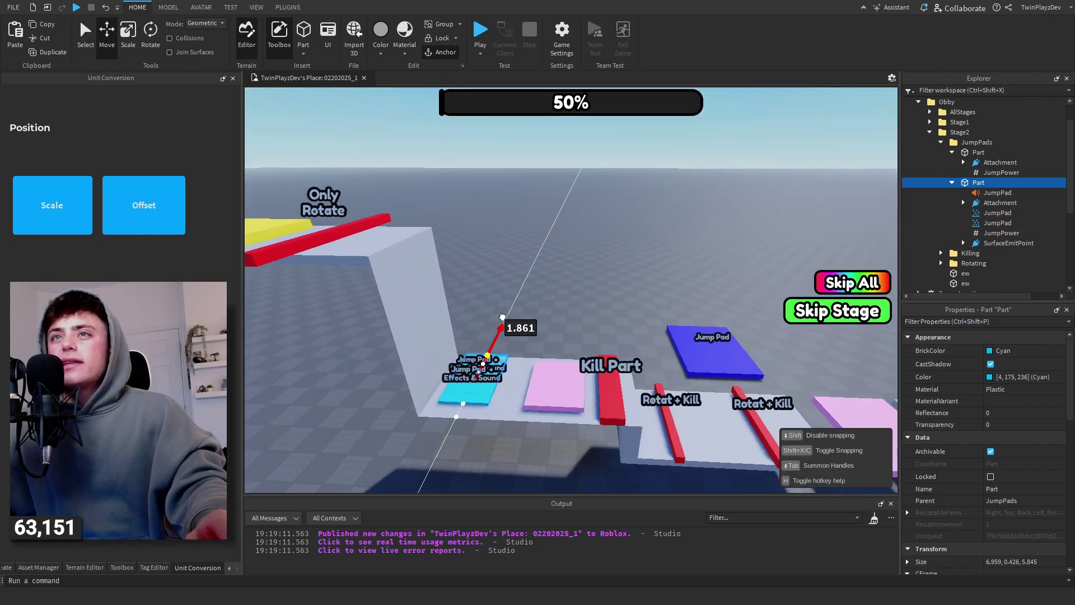
scroll(593, 280, down, 3)
scroll(626, 281, up, 4)
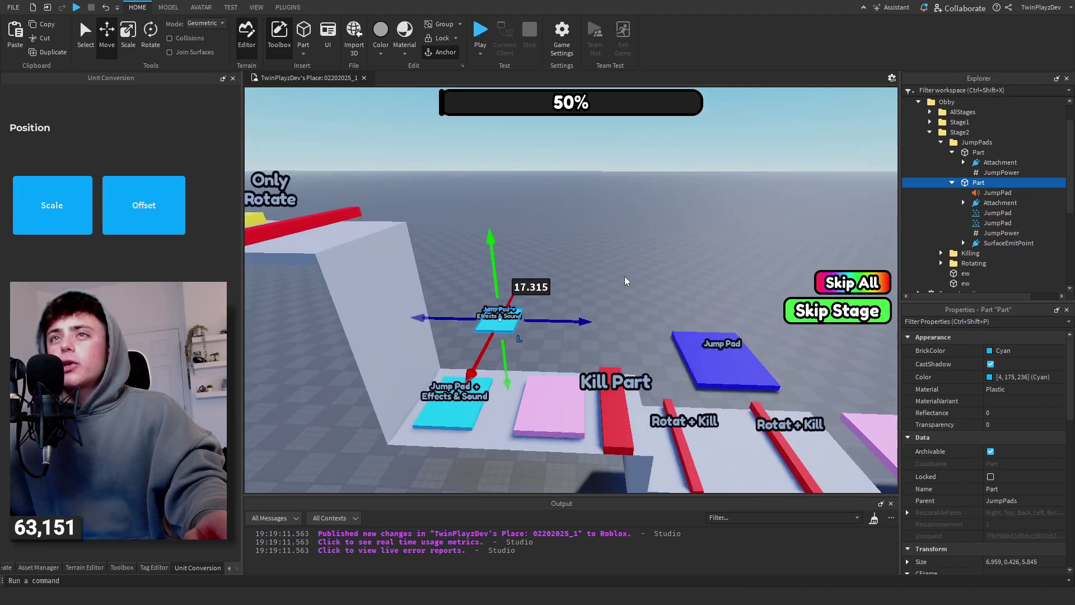
key(w)
key(d)
right_drag(710, 254, 710, 280)
key(a)
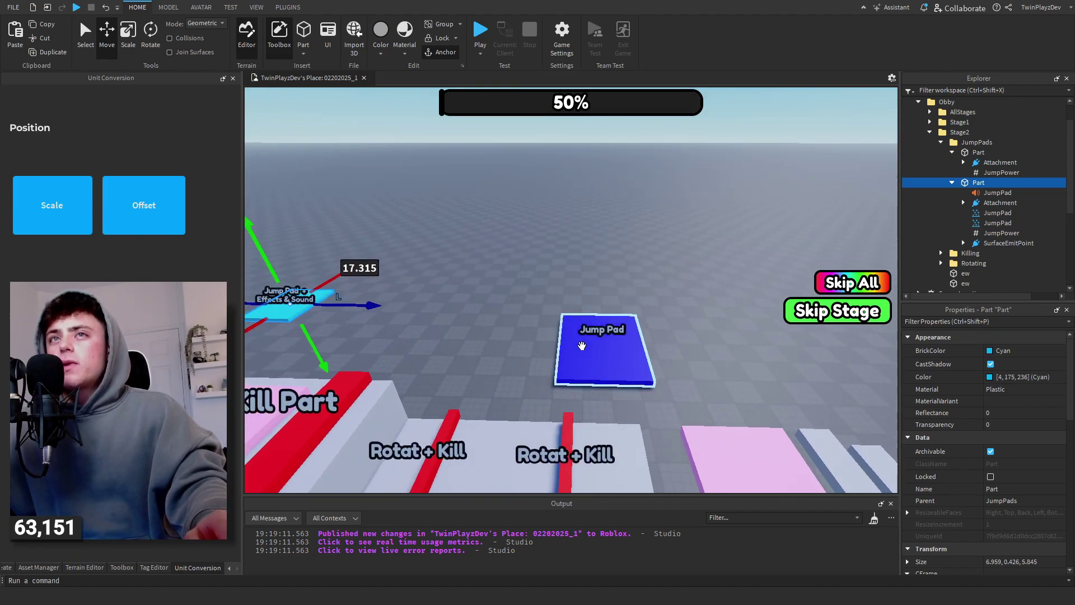
Step: Place the cyan Jump Pad + Effects & Sound part on the new Stage2 platform, just beyond the yellow finish pad
drag(549, 329, 614, 327)
right_drag(614, 328, 646, 305)
scroll(665, 365, up, 4)
scroll(669, 358, down, 6)
right_drag(669, 358, 588, 280)
key(w)
key(a)
key(s)
key(d)
key(w)
key(d)
key(s)
key(s)
key(w)
key(s)
key(w)
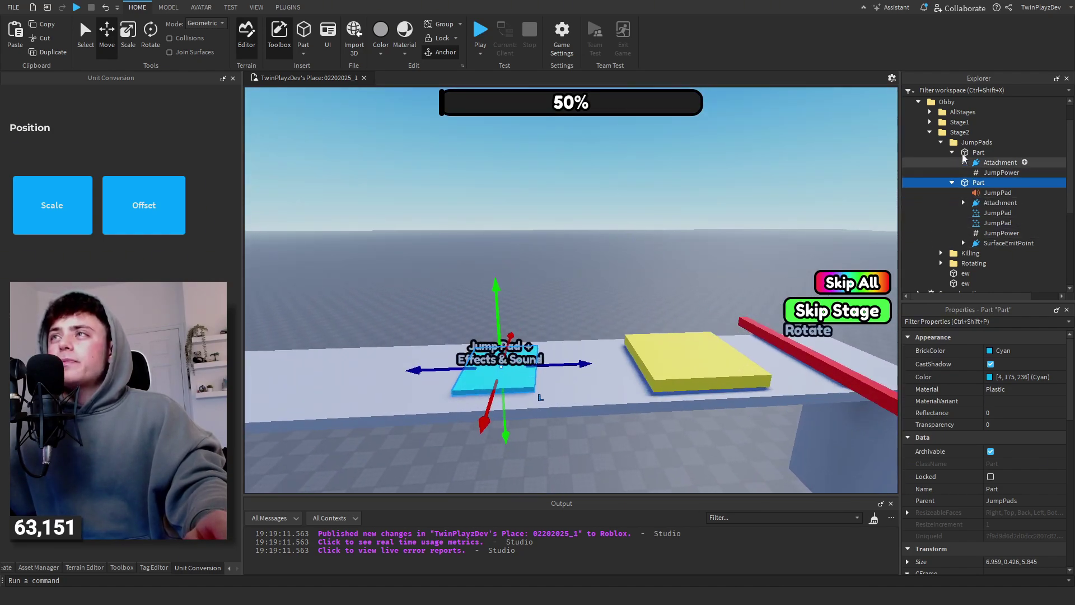
Step: Delete the plain blue jump pad from Stage2's JumpPads folder
click(963, 154)
key(f)
key(Delete)
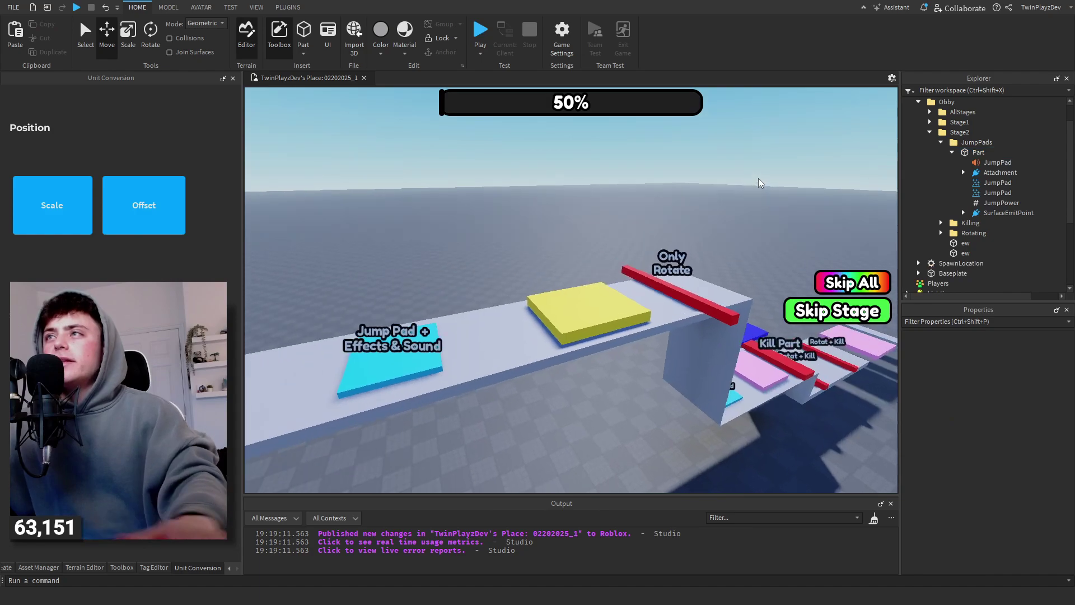
Step: Set the JumpPower value of Stage2's jump pad part to 20
right_drag(759, 183, 700, 184)
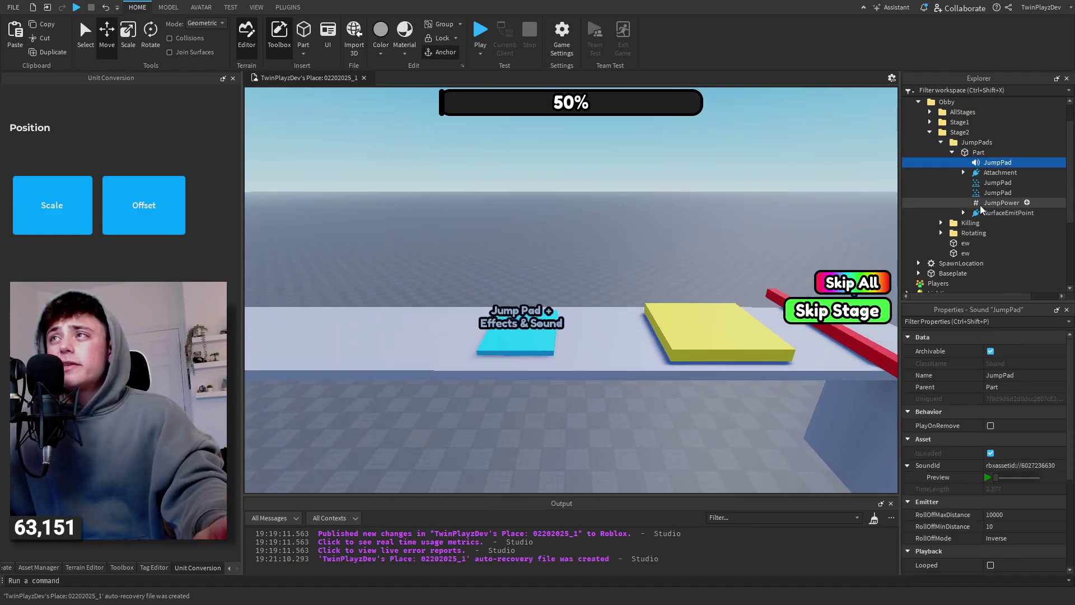
click(1001, 203)
text(20)
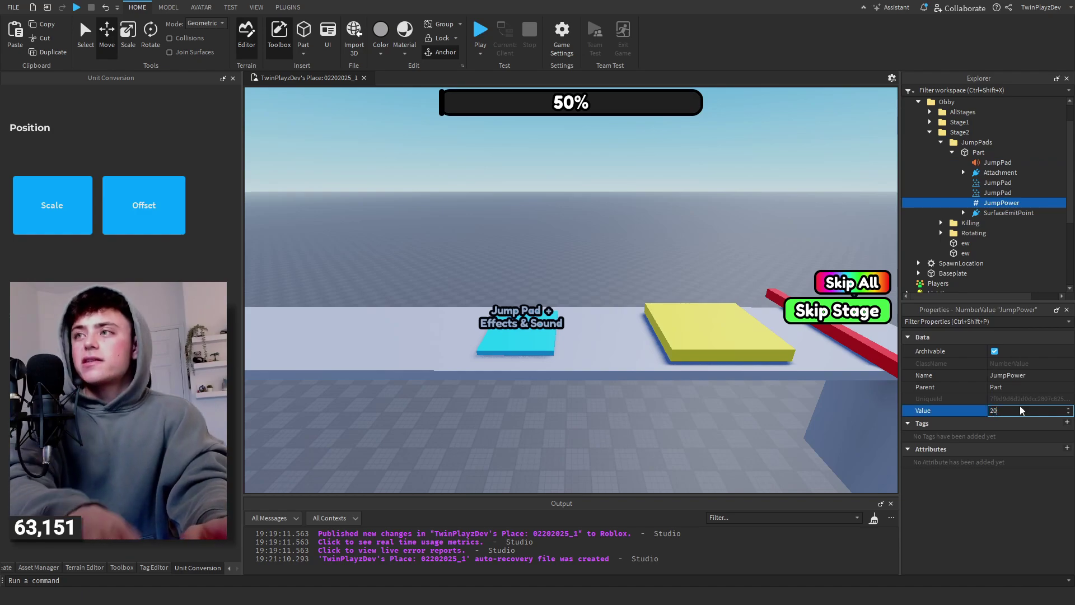
key(Return)
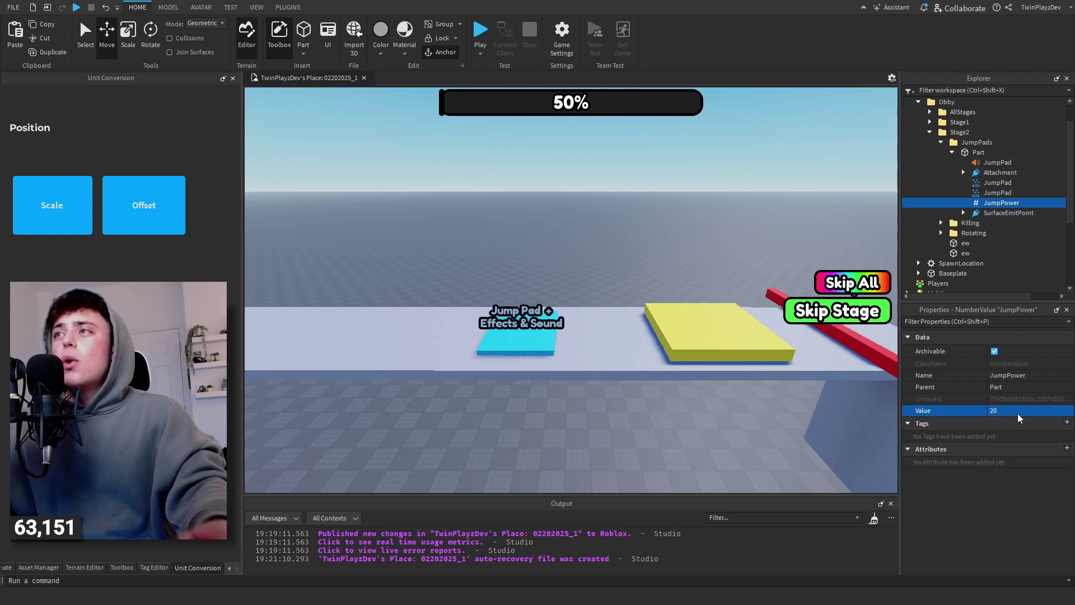
click(952, 152)
click(941, 143)
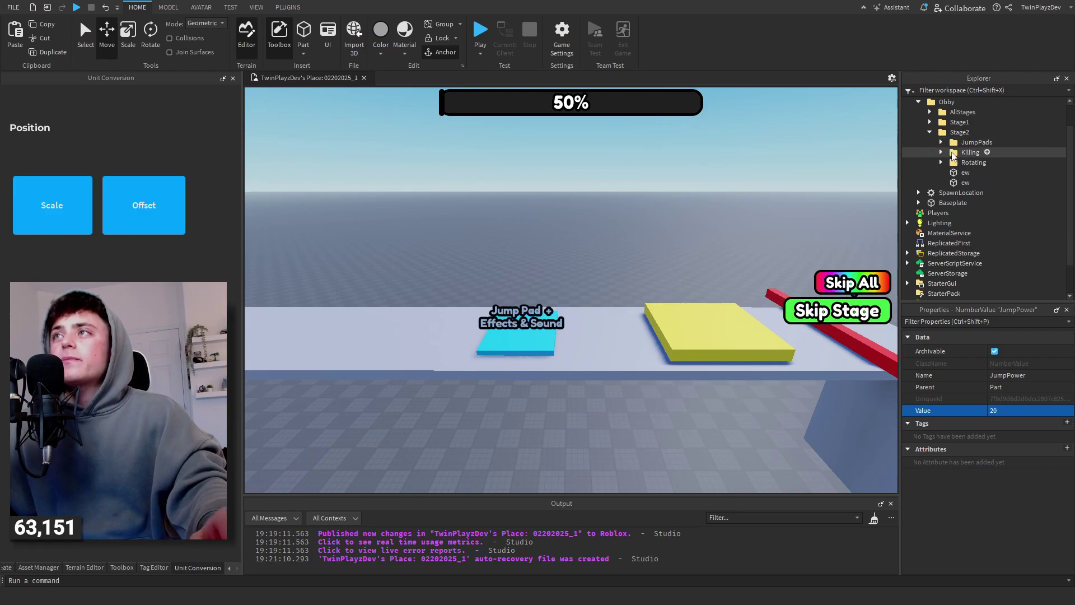
Step: Move the kill part from Stage2's Killing folder onto the new Stage2 platform, just beyond the cyan jump pad
click(951, 154)
click(942, 153)
right_drag(874, 160, 891, 166)
key(d)
click(970, 162)
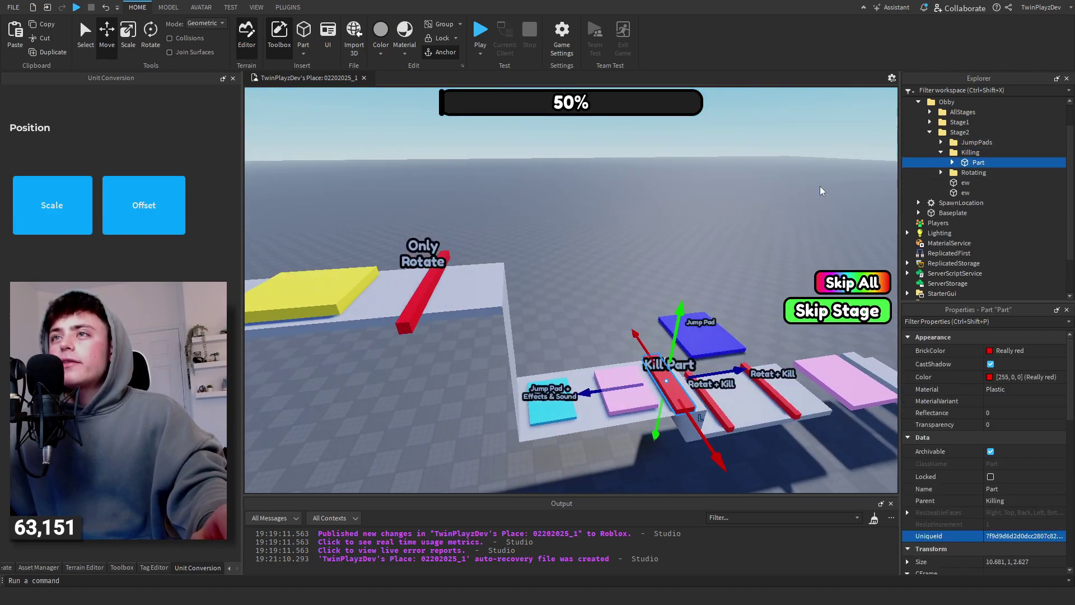
drag(661, 396, 587, 354)
key(s)
key(d)
Step: Delete the Killing subfolder from Stage2's Rotating folder and move the Normal rotating bar beyond the kill part on the Stage2 platform
click(941, 153)
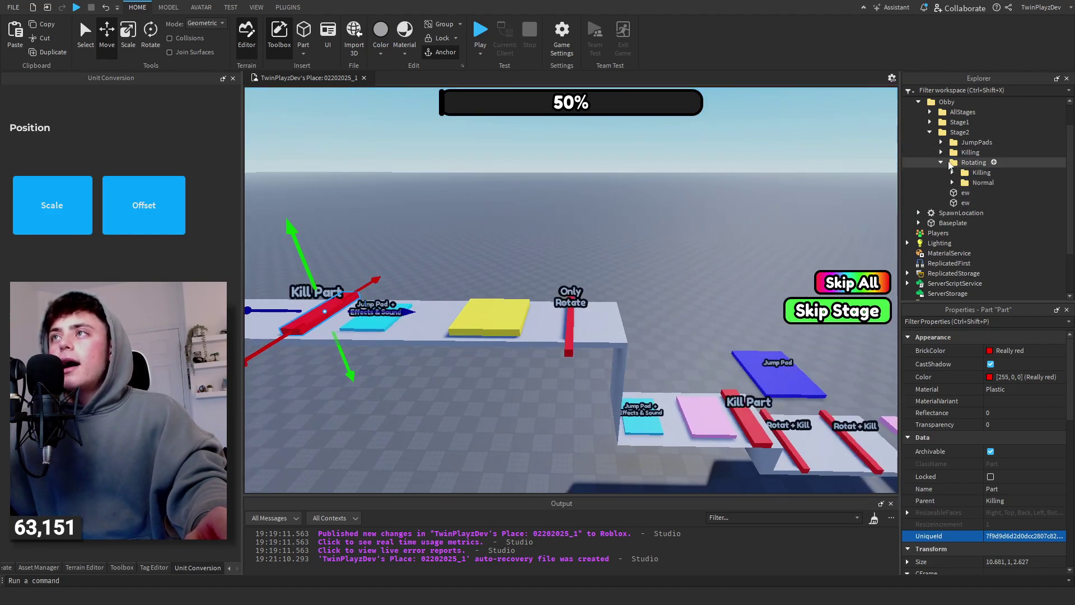
click(971, 172)
key(f)
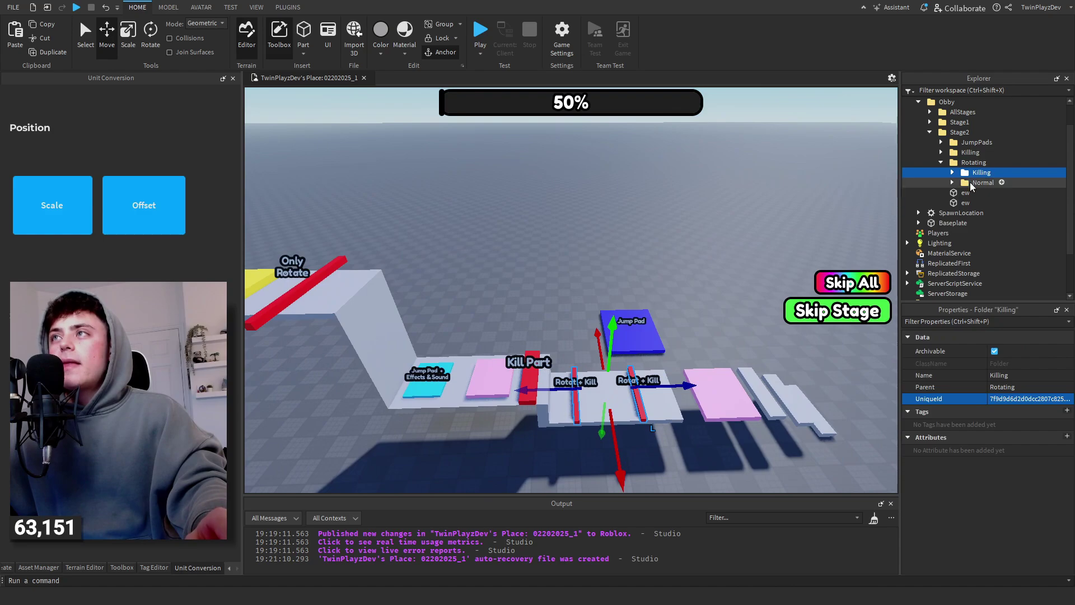
click(970, 183)
key(f)
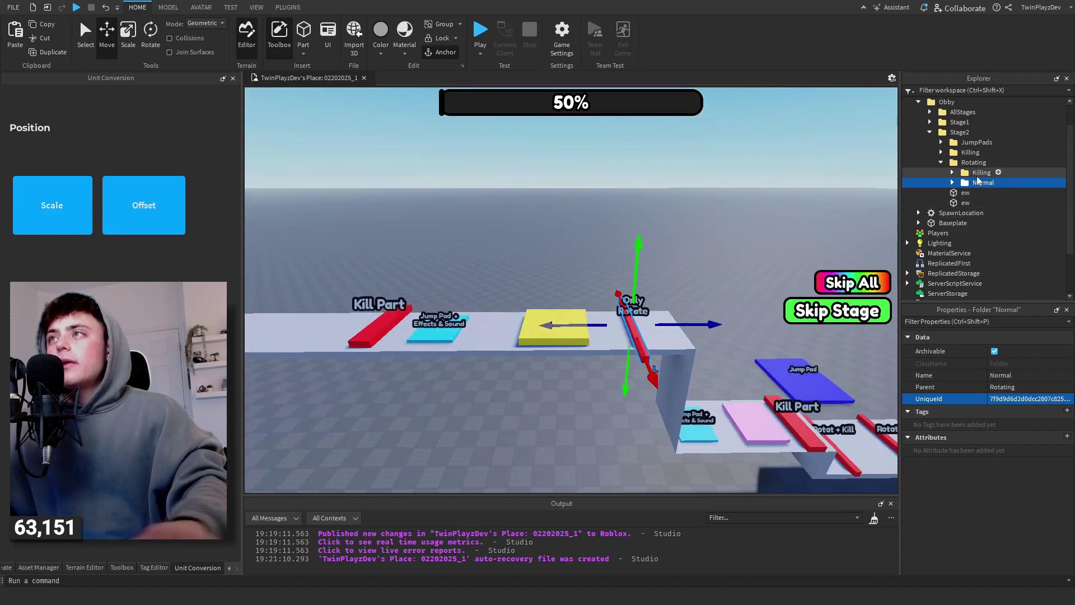
drag(977, 173, 977, 183)
drag(578, 325, 521, 308)
mouse_move(601, 295)
right_down()
mouse_move(622, 281)
mouse_move(604, 296)
right_up()
drag(602, 313, 614, 313)
click(761, 197)
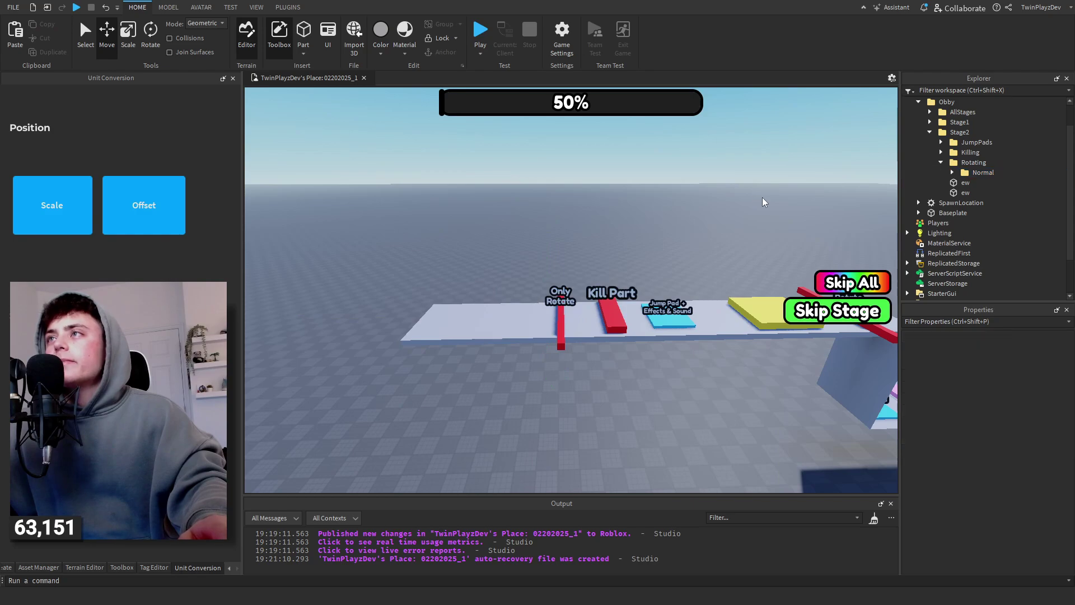
Step: Look over the layout of both stages and their obstacles
key(d)
key(w)
right_drag(667, 246, 722, 219)
key(w)
key(d)
key(s)
click(940, 163)
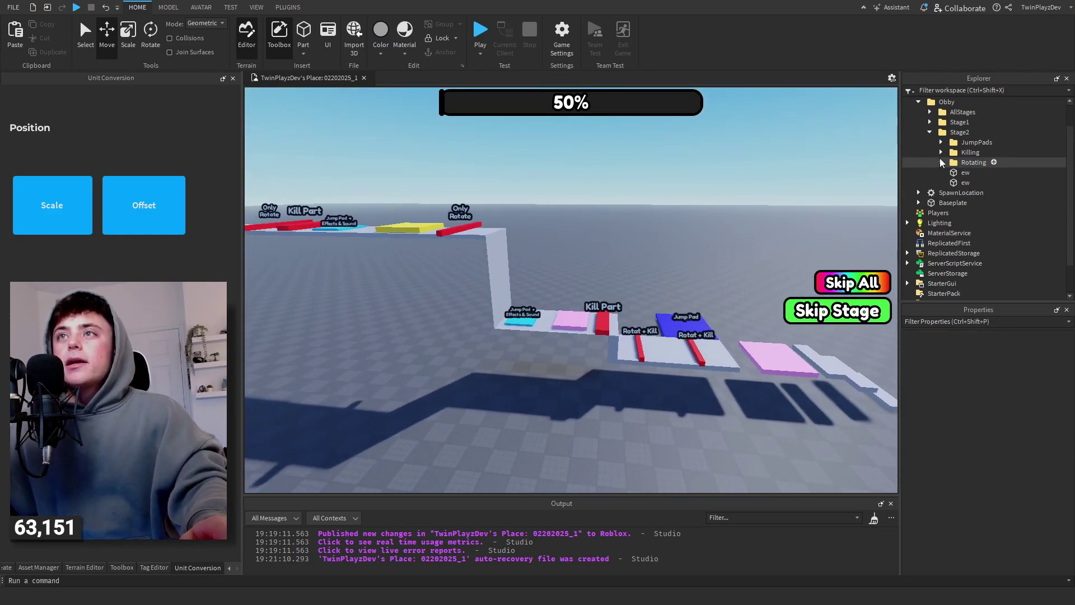
scroll(614, 223, up, 8)
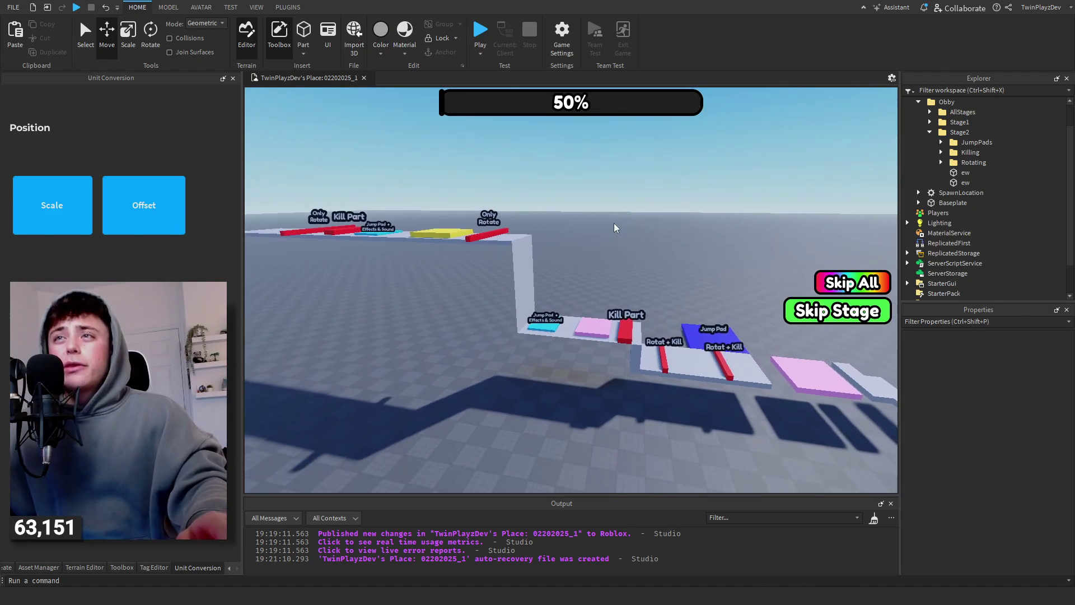
Step: Examine the Stage1 kill part's Attachment, BillboardGui and KillEffect emitters, and compare it with the obby's other obstacles
click(607, 342)
scroll(606, 341, up, 6)
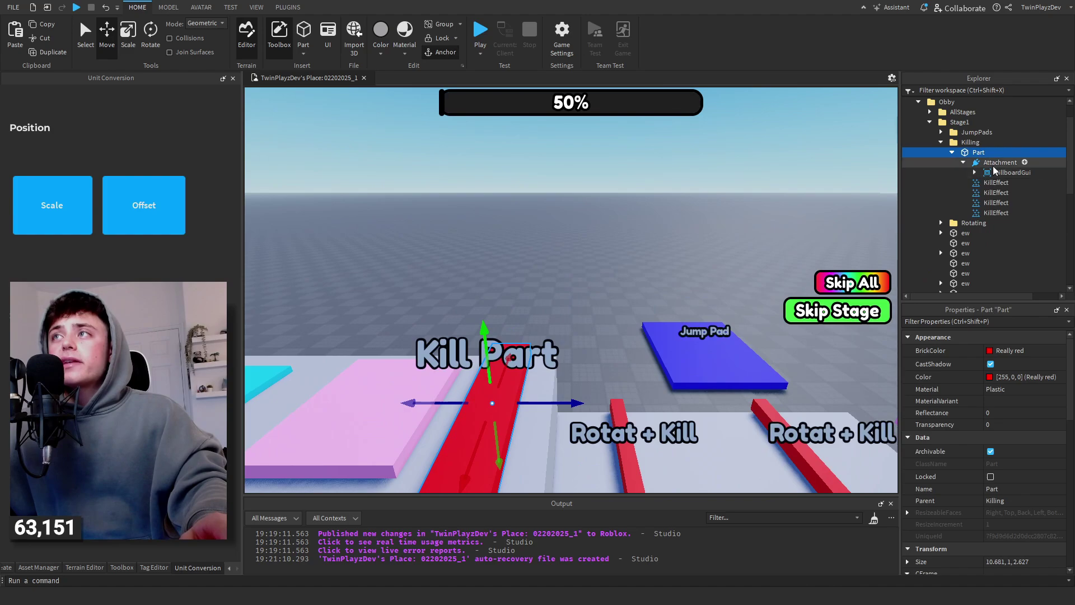
click(995, 173)
right_drag(799, 228, 792, 231)
scroll(696, 224, down, 5)
click(695, 223)
scroll(696, 223, down, 3)
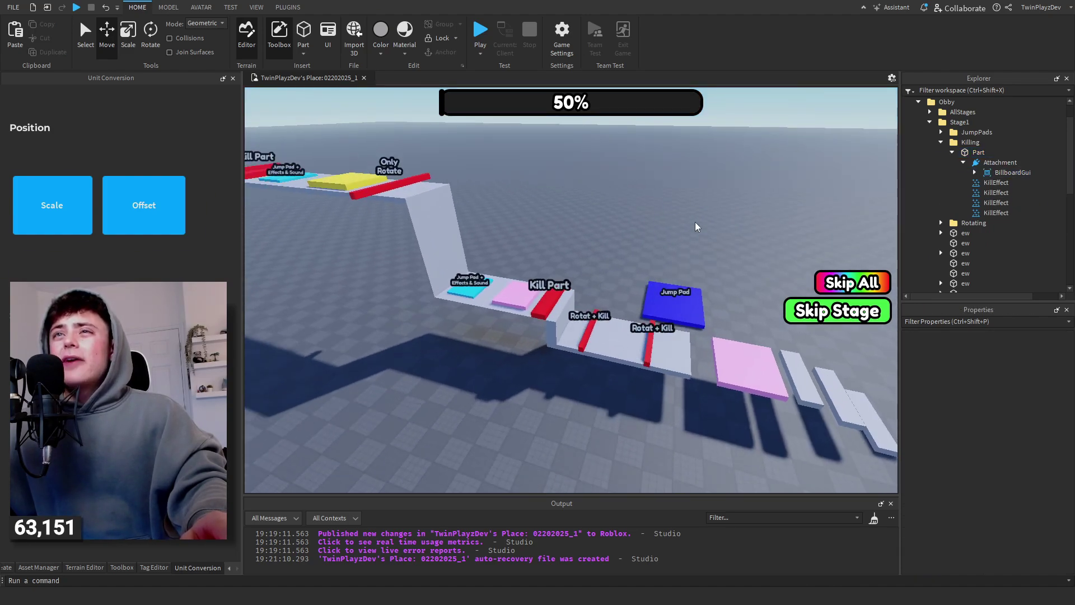
scroll(696, 226, down, 6)
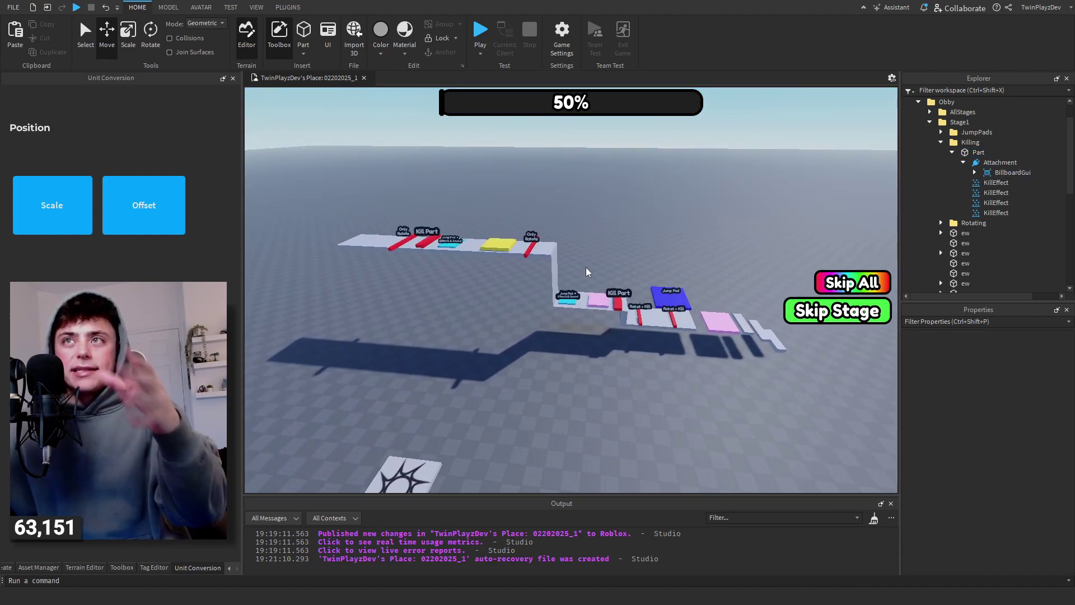
right_drag(525, 276, 675, 378)
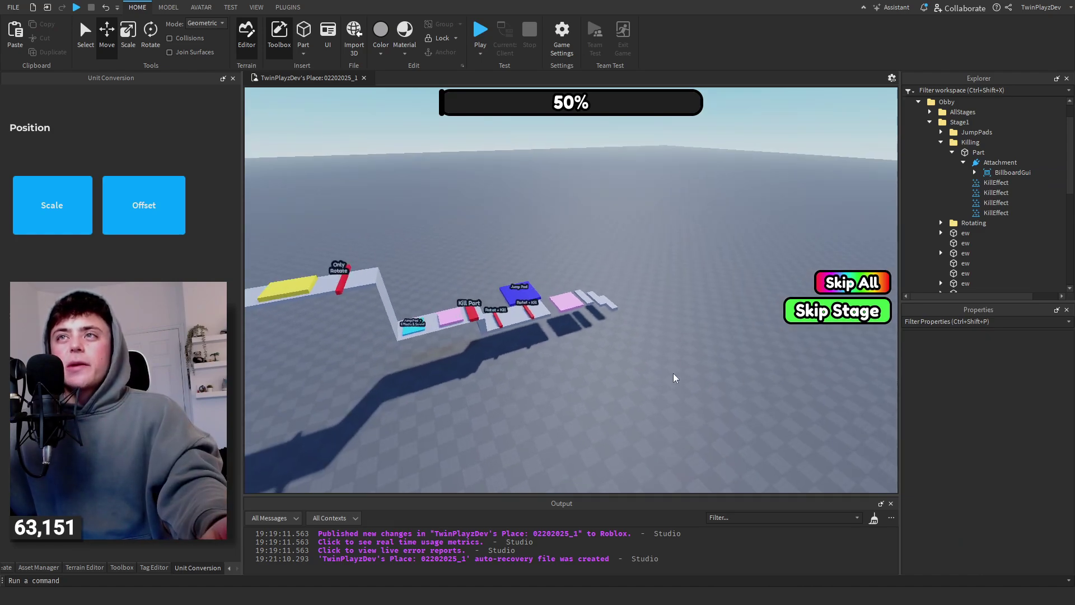
right_drag(784, 350, 666, 295)
scroll(667, 295, down, 2)
click(953, 153)
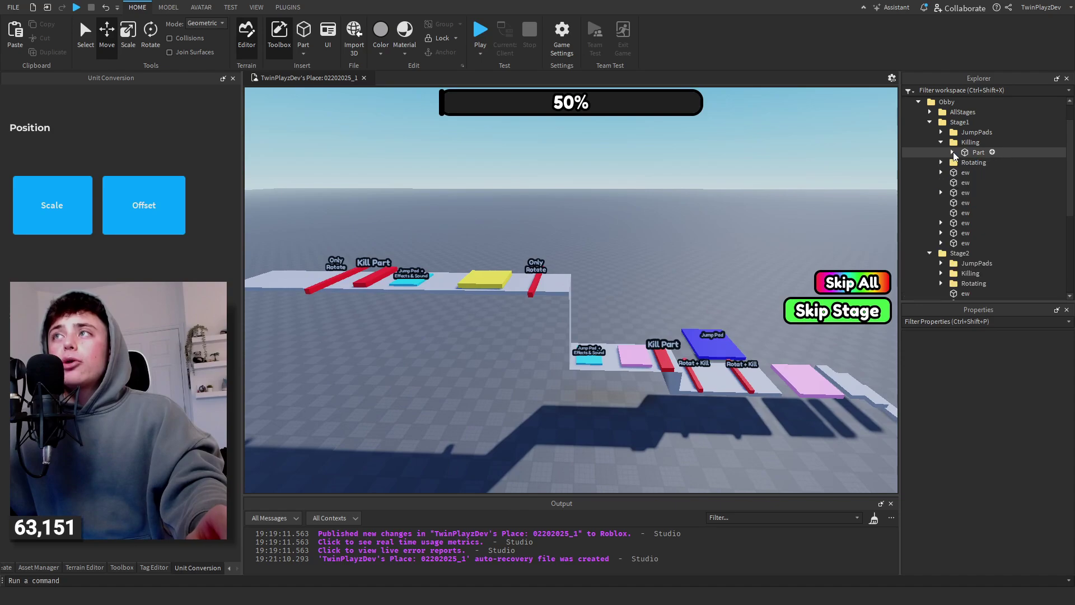
scroll(650, 244, up, 5)
right_drag(578, 236, 812, 224)
scroll(555, 322, down, 3)
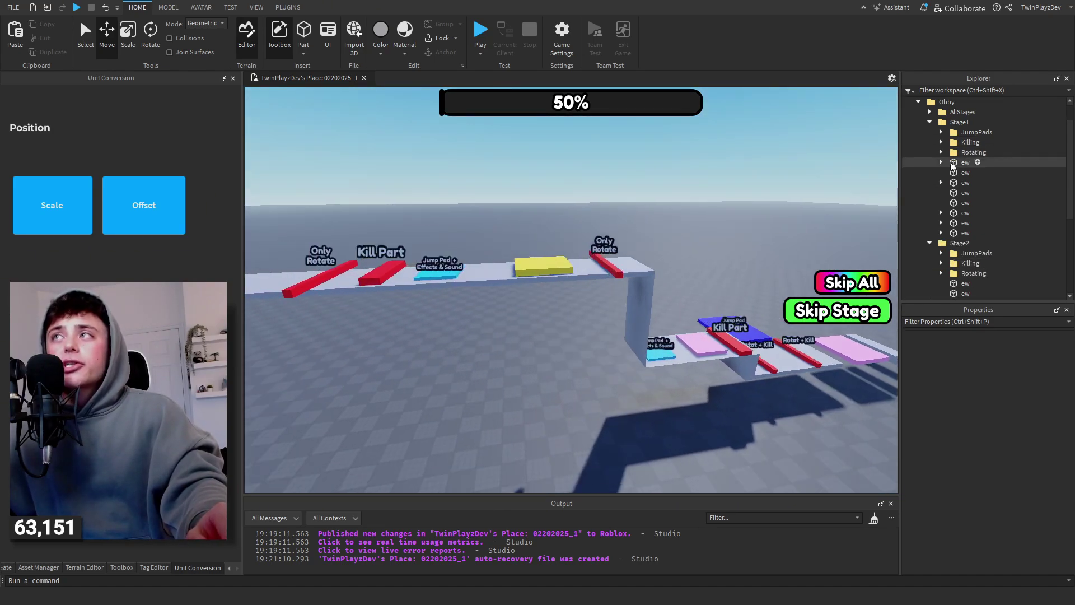
Step: Try deleting the label Attachment of a rotating kill part in Stage1, and undo the deletion
click(941, 152)
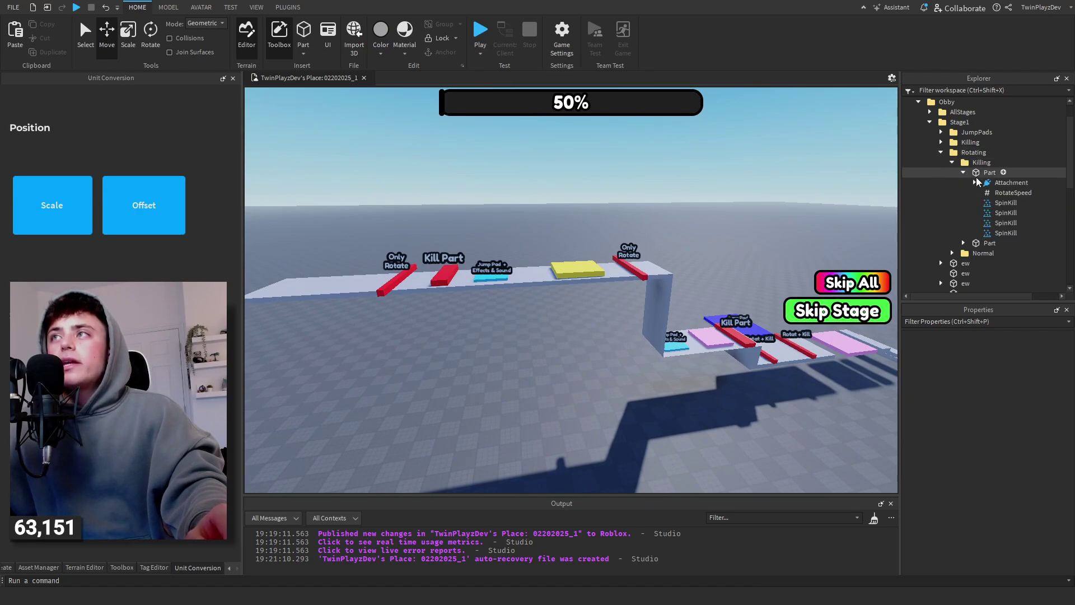
click(988, 185)
right_drag(883, 190, 845, 187)
key(Delete)
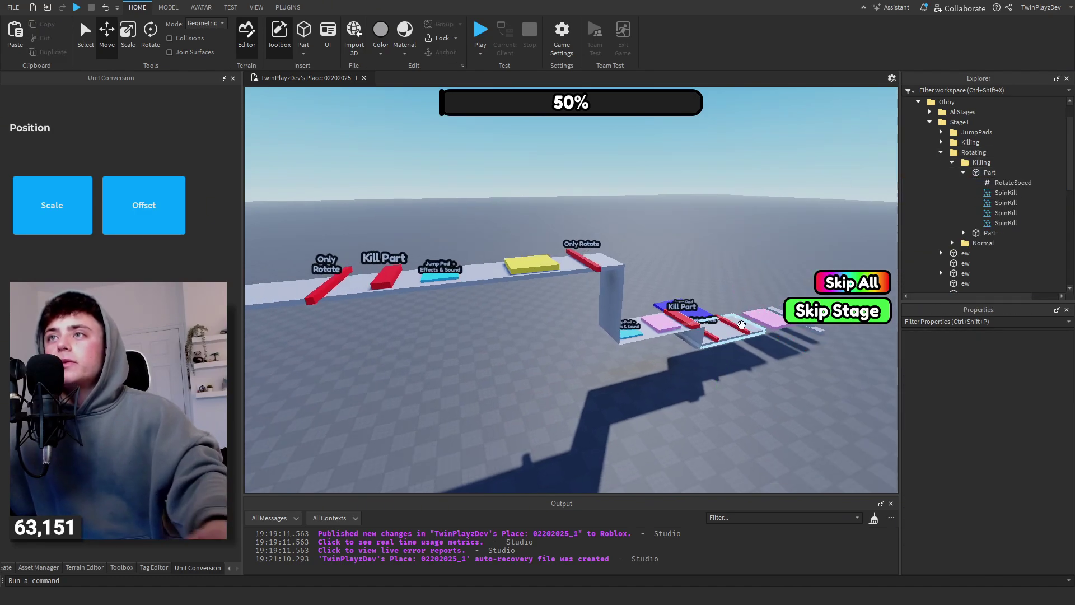
key(ctrl+z)
click(985, 151)
click(952, 163)
click(940, 152)
click(930, 122)
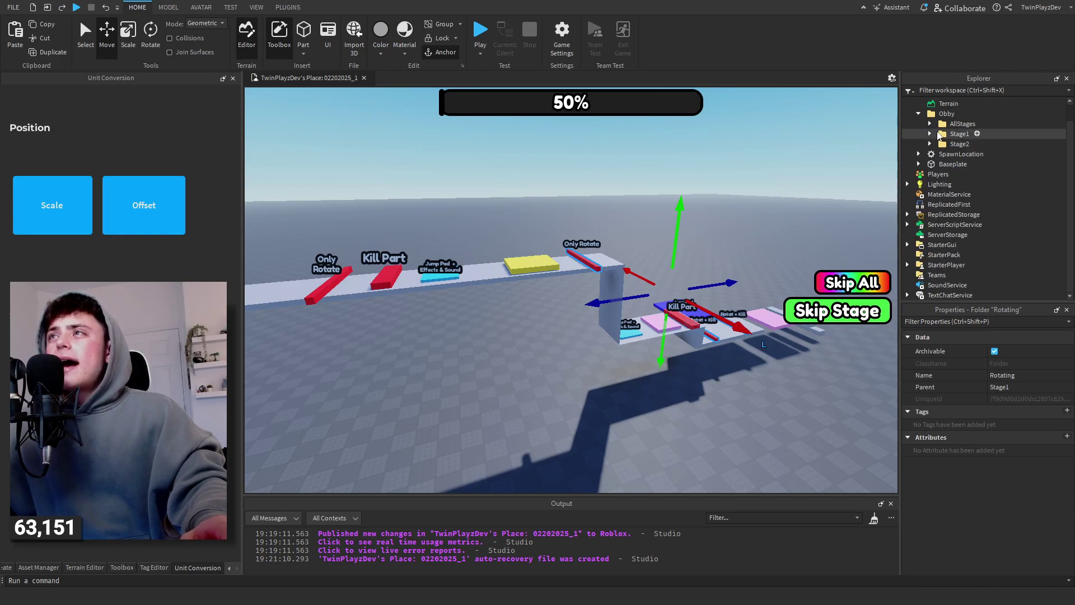
Step: Move the yellow finish part 3 from AllStages to the far end of the Stage2 platform, beyond the moved Only Rotate bar
right_drag(725, 151, 725, 151)
key(w)
key(d)
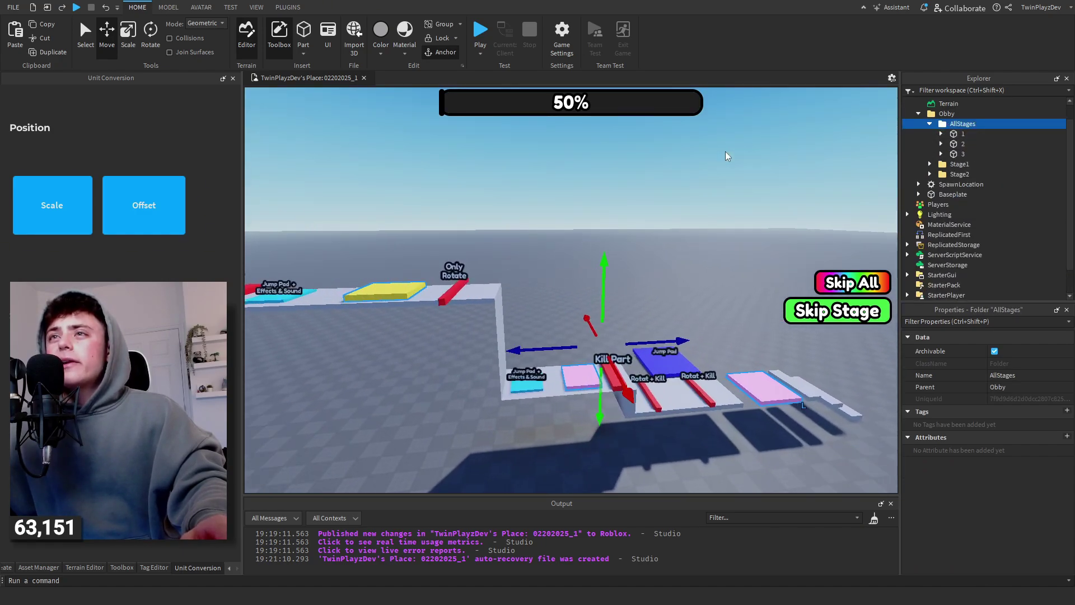
key(a)
click(963, 154)
key(f)
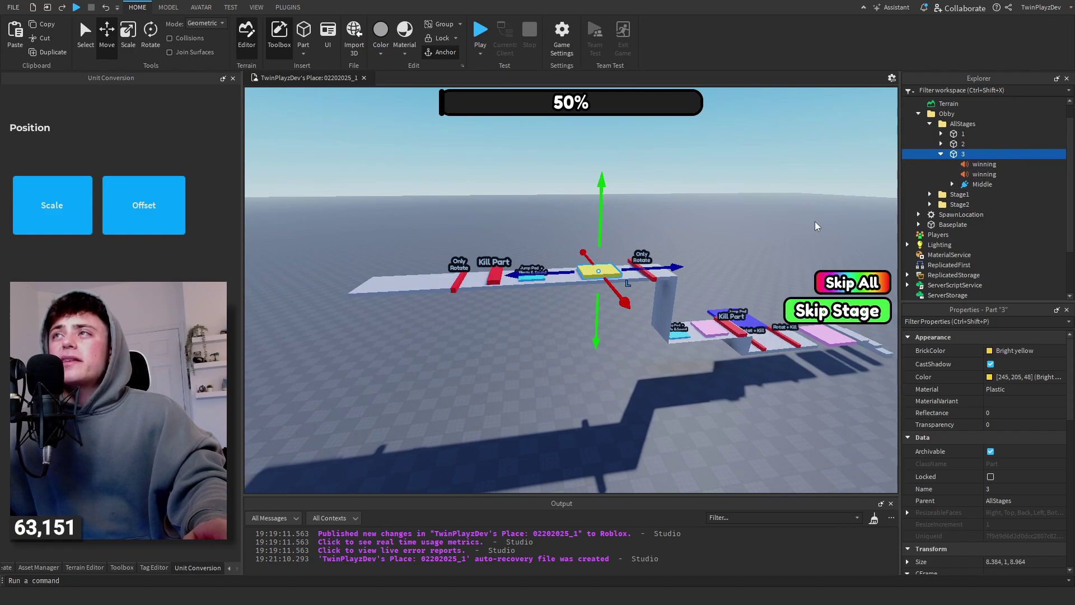
right_drag(815, 222, 815, 222)
key(w)
key(d)
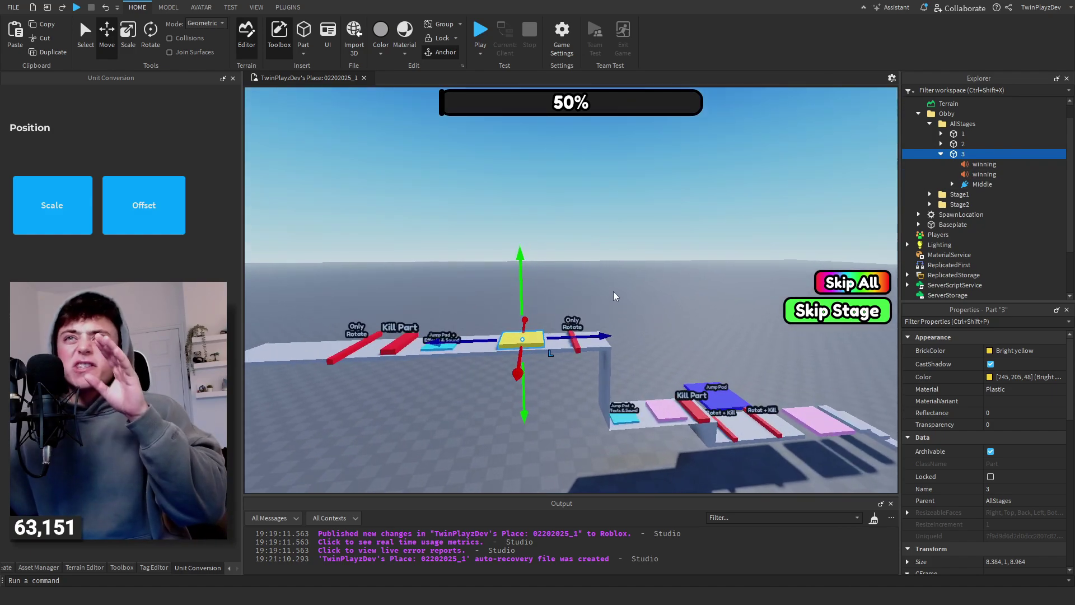
key(a)
drag(576, 338, 568, 332)
key(d)
Step: Duplicate the pink checkpoint part 2 in AllStages and place the copy on the Stage2 platform, between the first rotating bar and the jump pad
click(960, 147)
click(935, 157)
right_drag(707, 181, 745, 197)
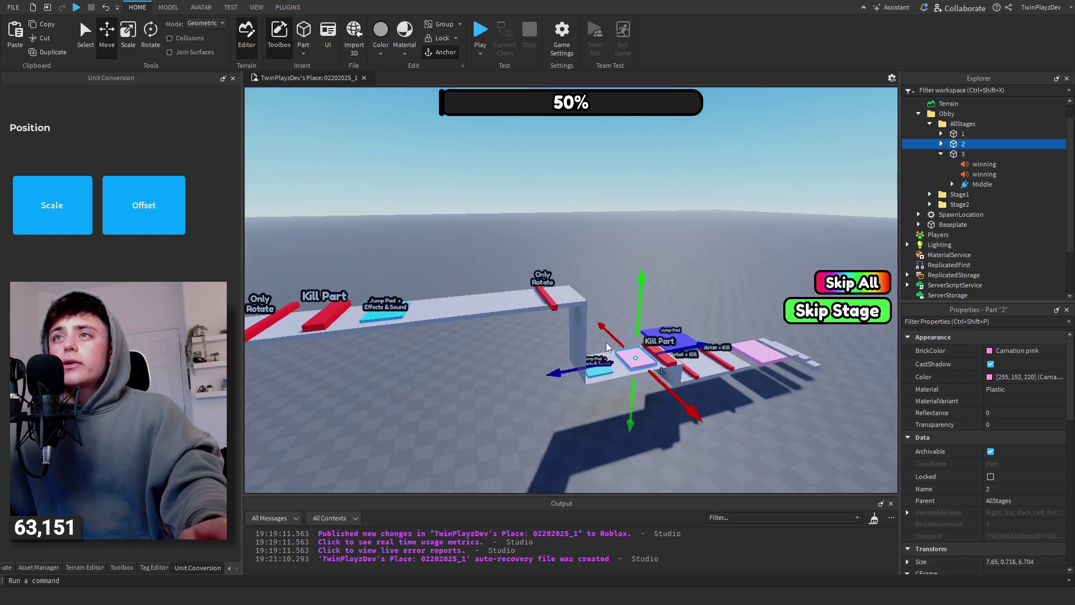
key(ctrl+d)
key(a)
drag(576, 367, 519, 384)
drag(589, 388, 592, 306)
right_drag(592, 307, 650, 319)
key(w)
drag(592, 307, 494, 294)
Step: Rename the duplicated pink checkpoint part as 3
right_drag(494, 294, 619, 277)
key(d)
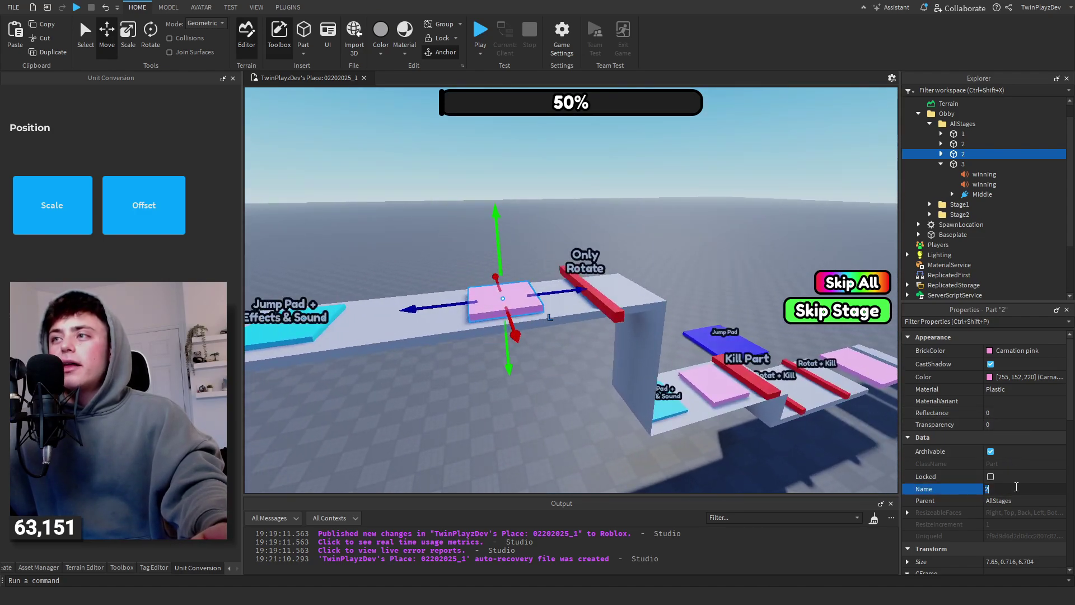
text(3)
key(Return)
Step: Shift the cyan jump pad toward pink checkpoint 3, and place a copy of that checkpoint 17.911 studs along, beyond the jump pad, named 4
right_drag(604, 317, 542, 318)
key(a)
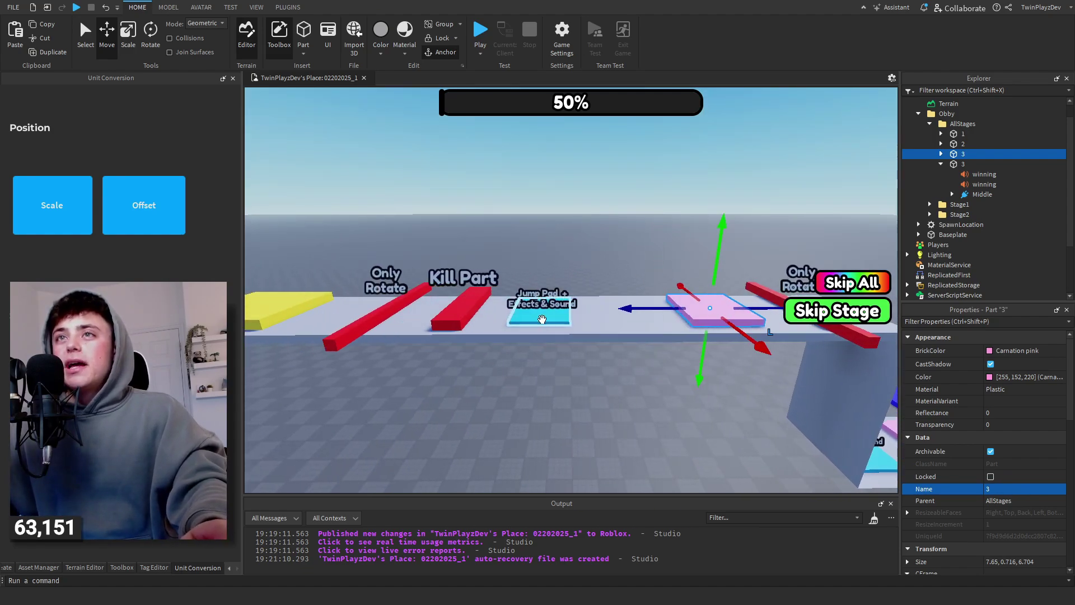
click(545, 315)
drag(607, 309, 609, 308)
drag(707, 303, 592, 325)
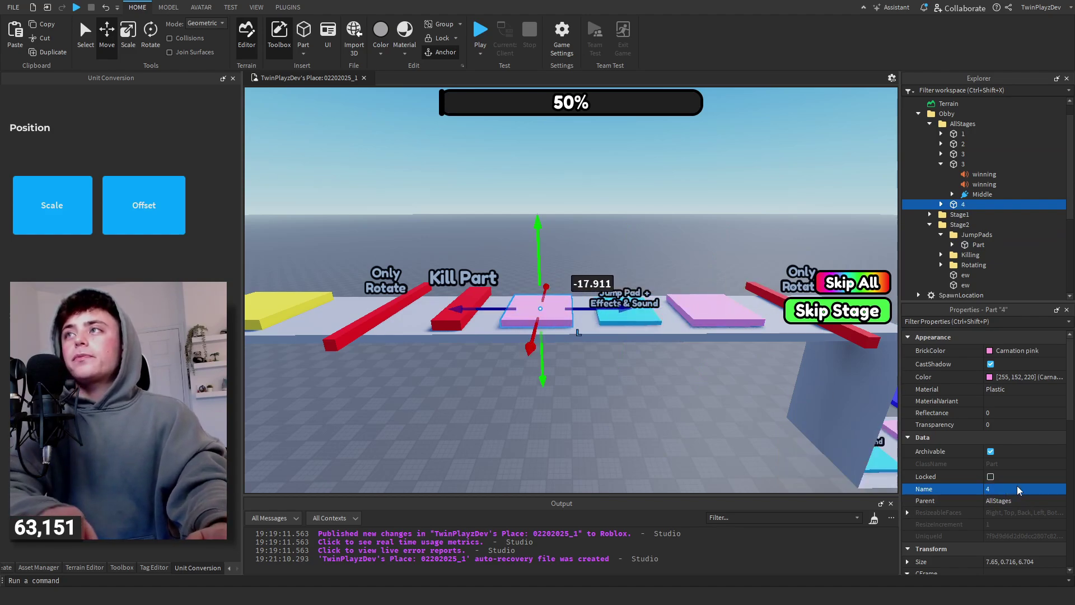
Step: Rename the yellow finish part in AllStages as 5
click(941, 163)
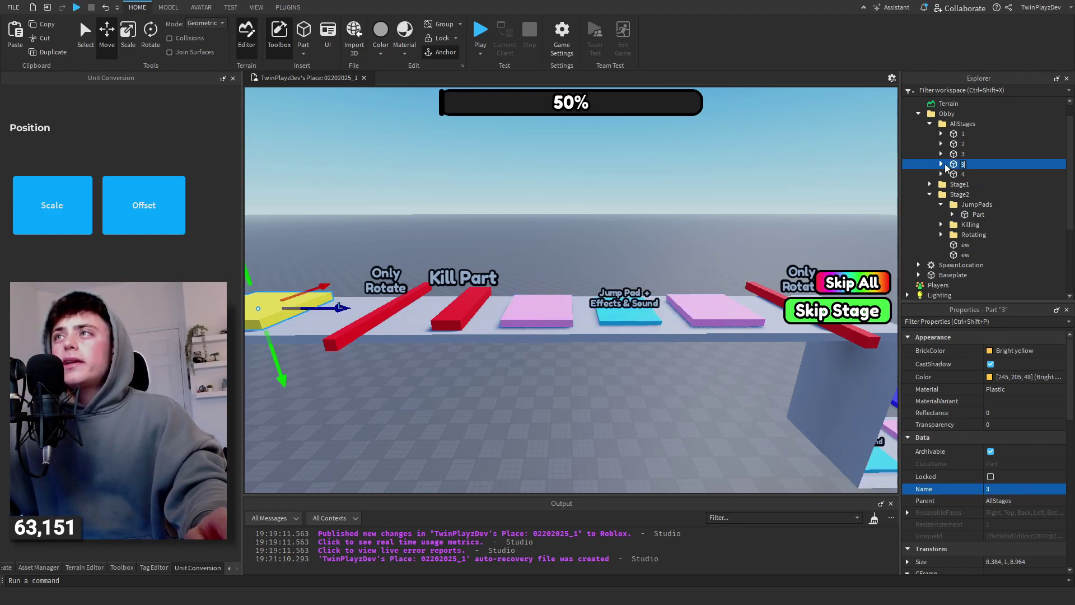
click(967, 174)
click(1017, 164)
right_drag(775, 181, 743, 181)
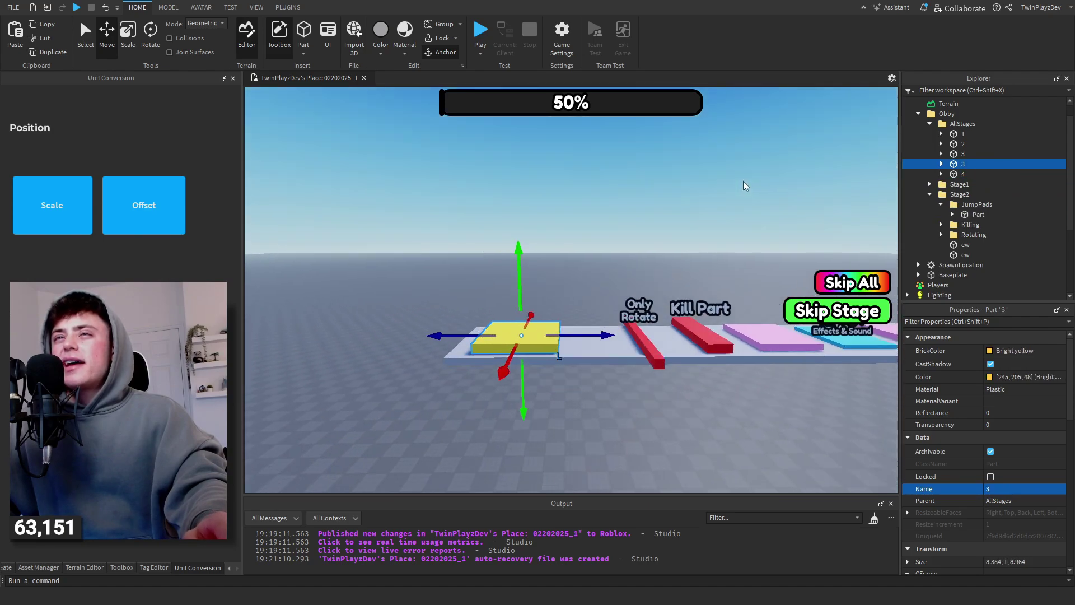
click(1001, 488)
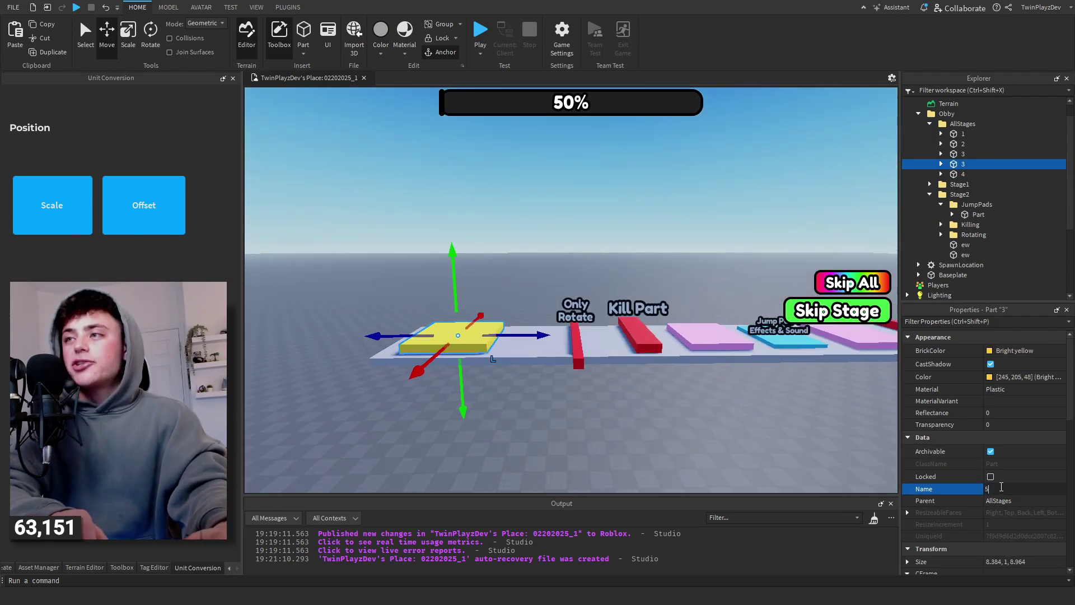
click(561, 233)
Step: Examine the sounds and the Middle attachment's particle emitters in finish part 5 and checkpoint part 4
key(s)
right_drag(561, 233, 753, 210)
key(w)
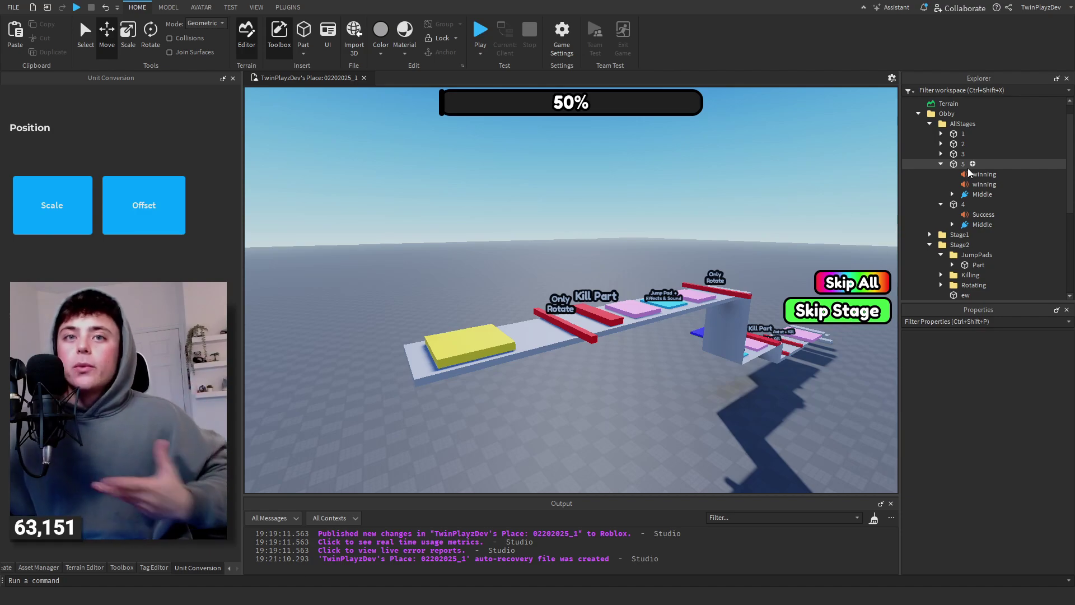
click(979, 184)
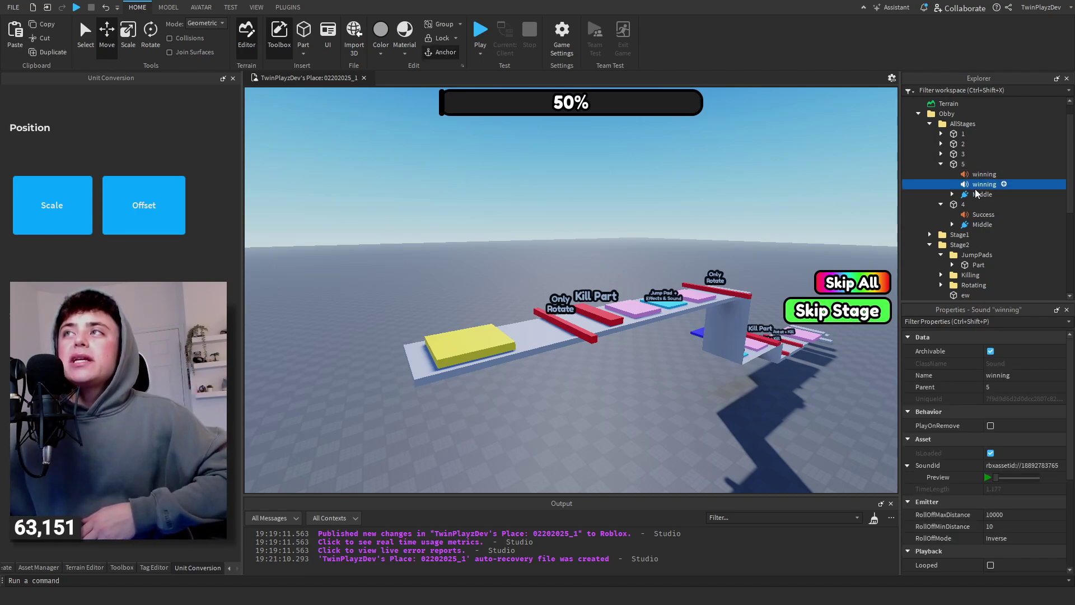
click(951, 194)
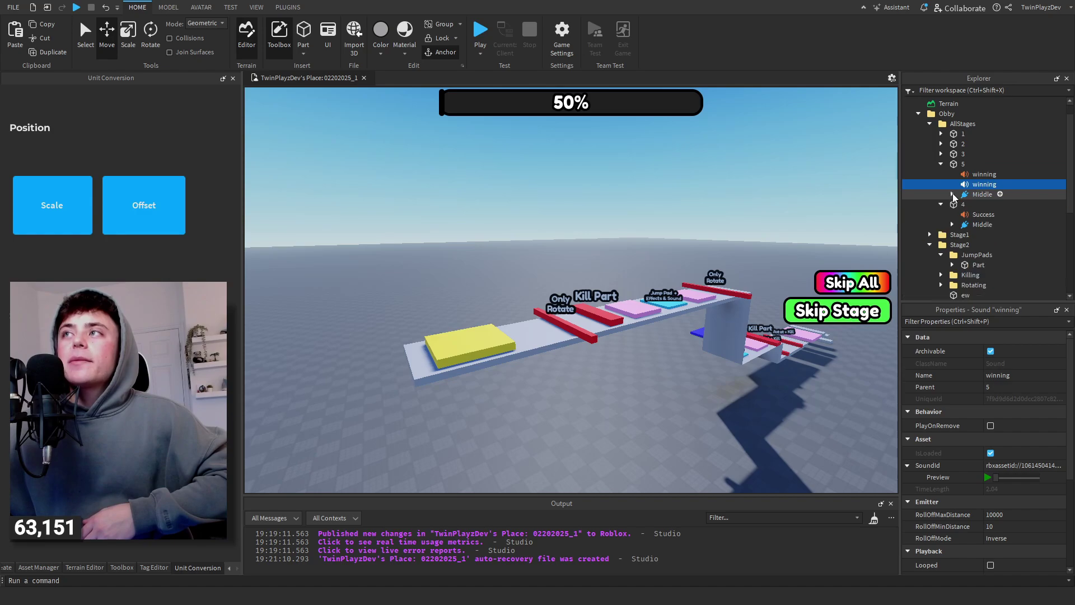
click(951, 226)
click(952, 194)
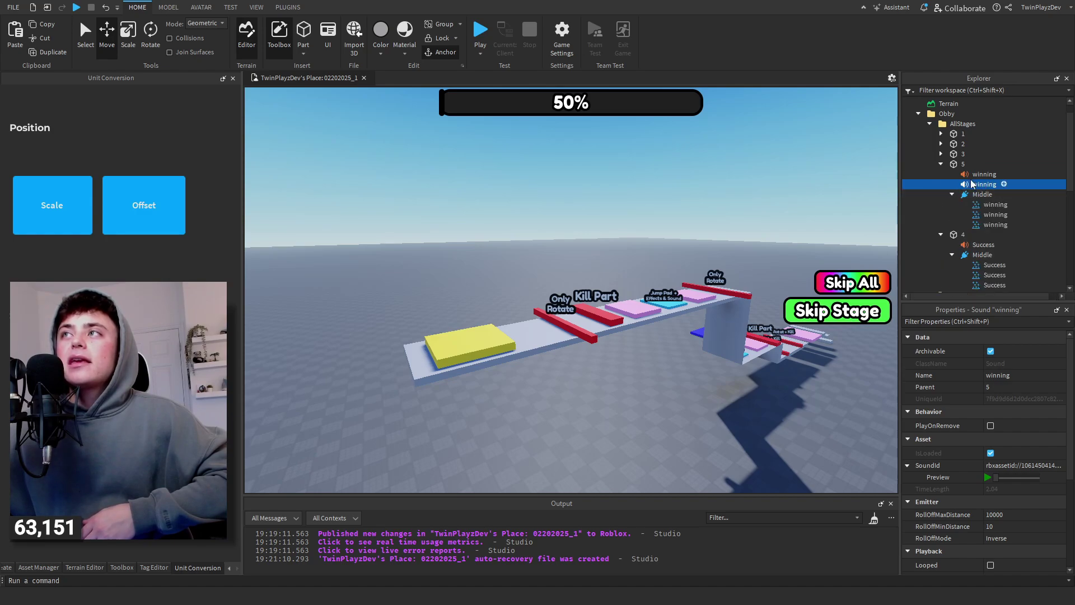
click(942, 233)
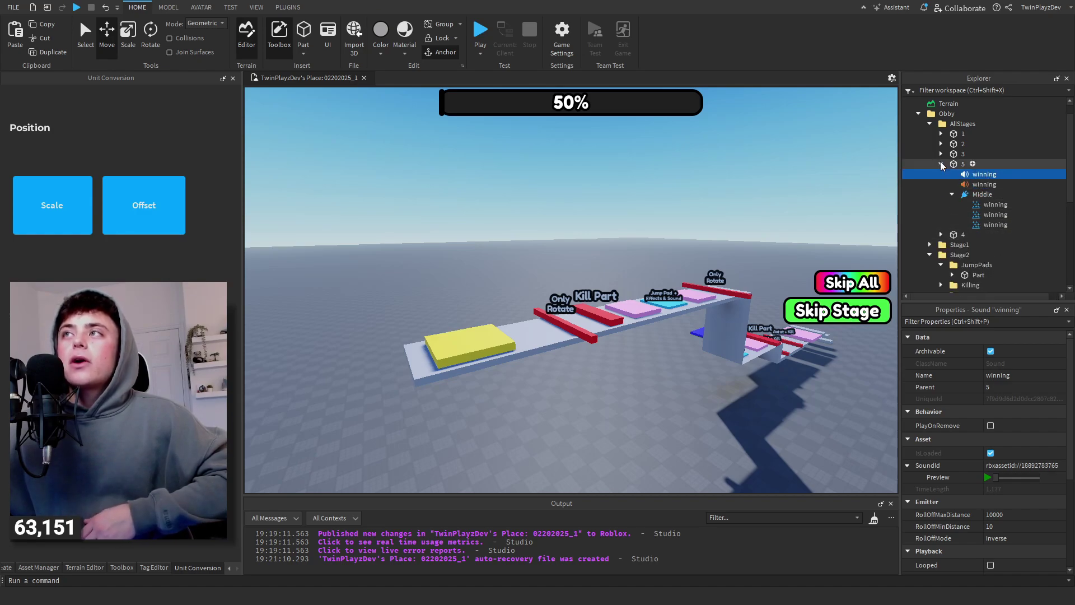
Step: Start a playtest of the obby and run the character from the spawn toward the first platforms of Stage1
click(940, 163)
click(770, 180)
key(d)
right_drag(767, 176, 744, 177)
key(s)
key(w)
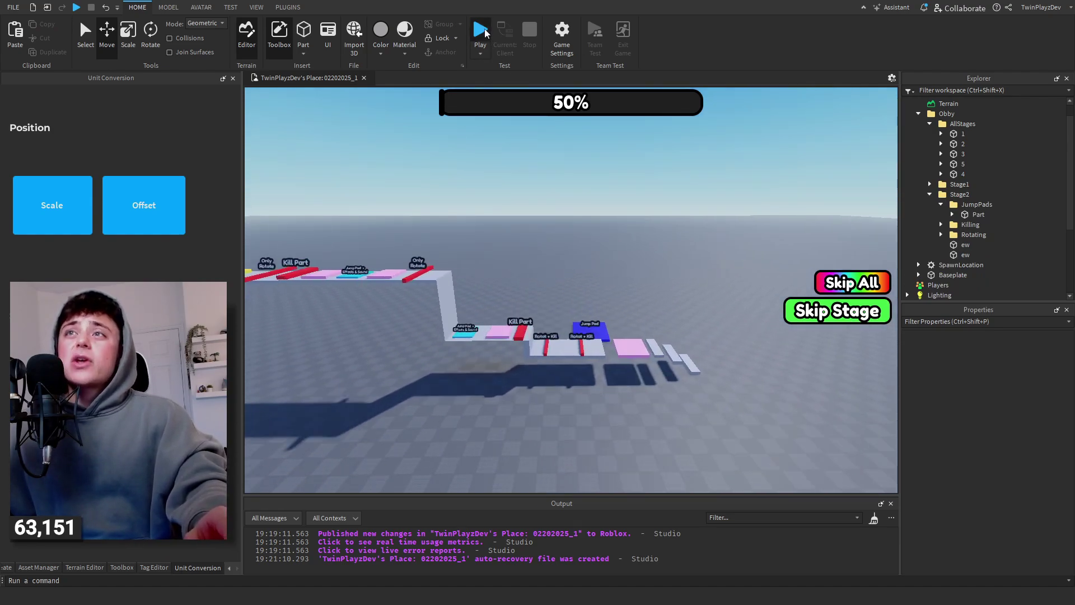
click(483, 29)
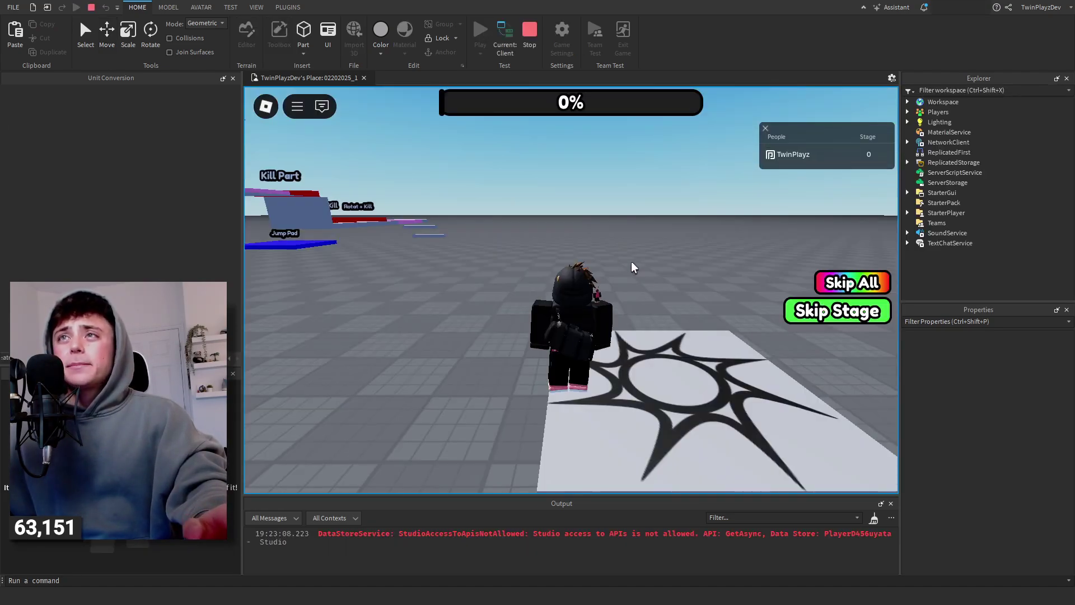
key(w)
right_drag(630, 261, 734, 314)
key(w)
key(d)
key(space)
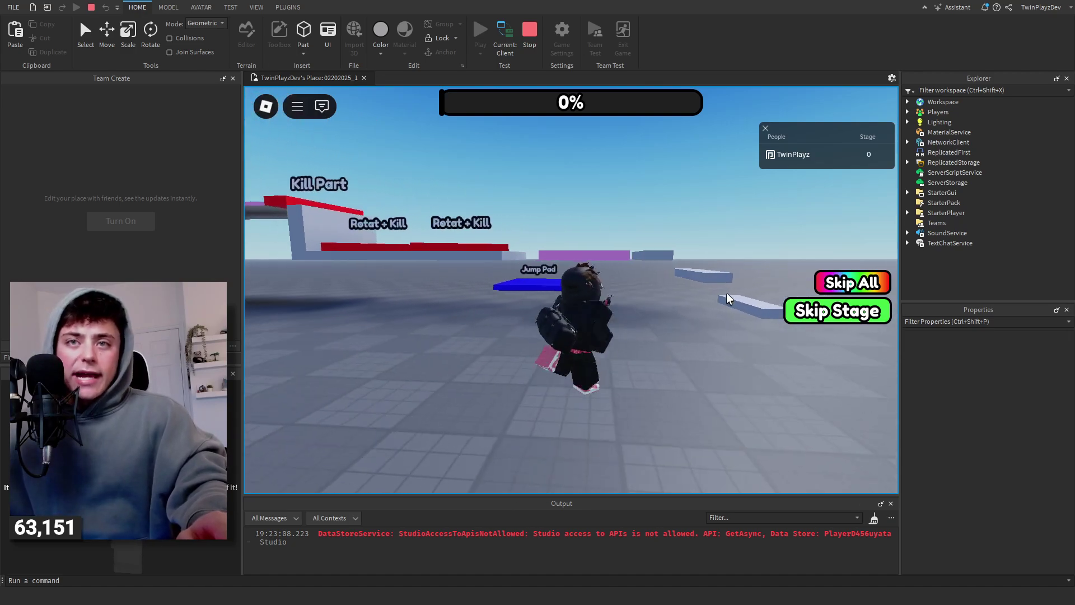
Step: Play through Stage1's platforms, rotating kill bars and jump pad, and continue up to pink checkpoint 3 in Stage2
key(space)
key(w)
right_drag(678, 278, 677, 279)
key(space)
right_drag(577, 220, 576, 220)
right_drag(694, 284, 694, 283)
key(w)
key(space)
key(space)
key(w)
key(w)
key(w)
key(space)
key(w)
key(space)
key(w)
key(w)
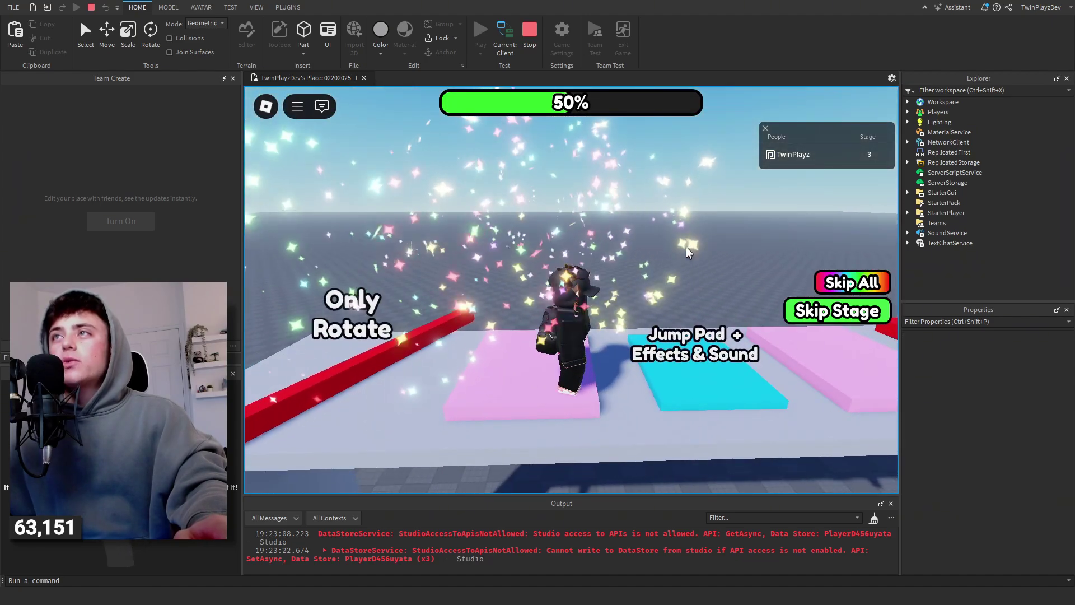
Step: Test the cyan jump pad between checkpoints 3 and 4, and cross the remaining obstacles to the yellow finish part
key(d)
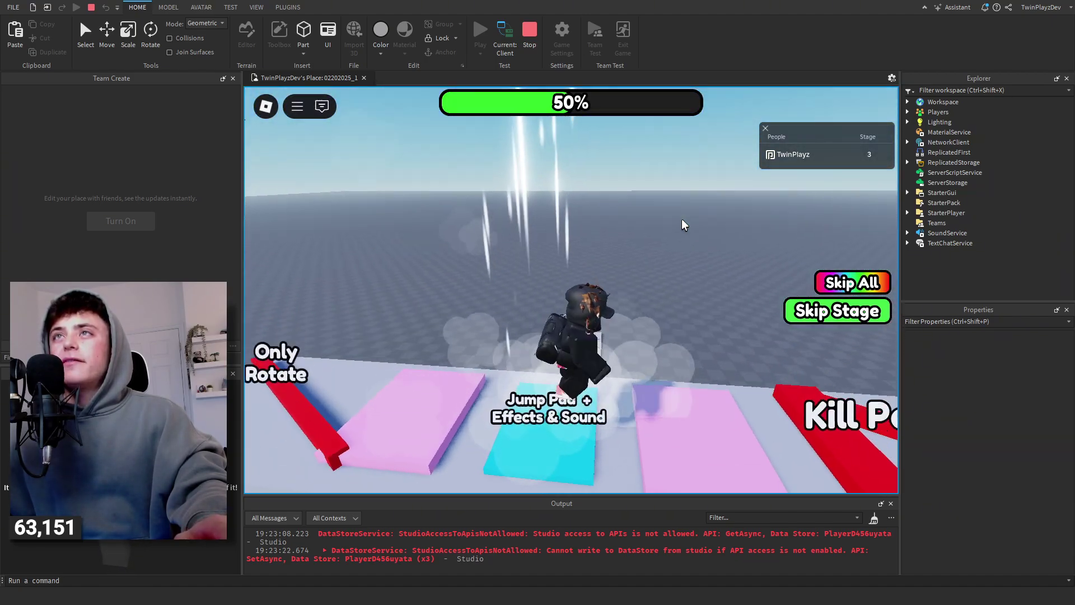
key(d)
right_drag(682, 220, 682, 220)
key(w)
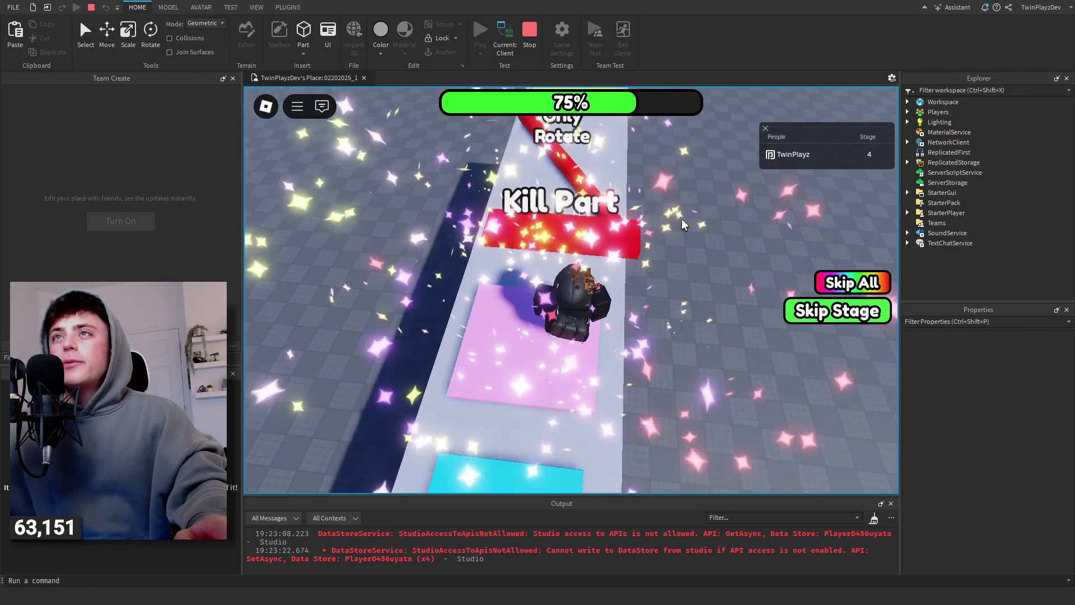
key(w)
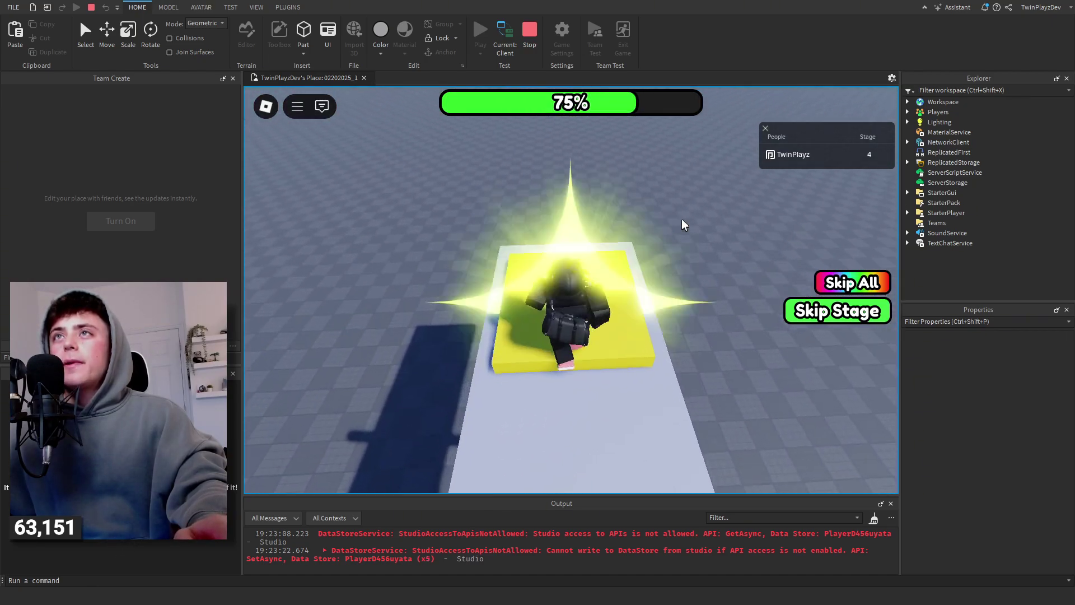
key(a)
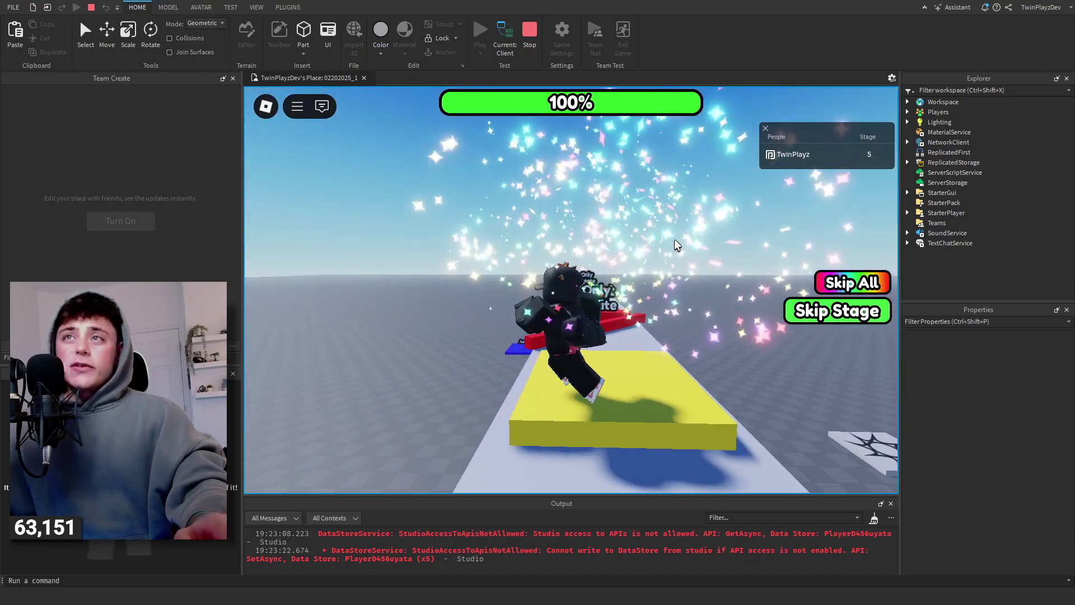
Step: View the character up close on the yellow finish part and stop the playtest
key(s)
right_drag(700, 250, 701, 249)
scroll(701, 249, up, 3)
scroll(701, 249, down, 1)
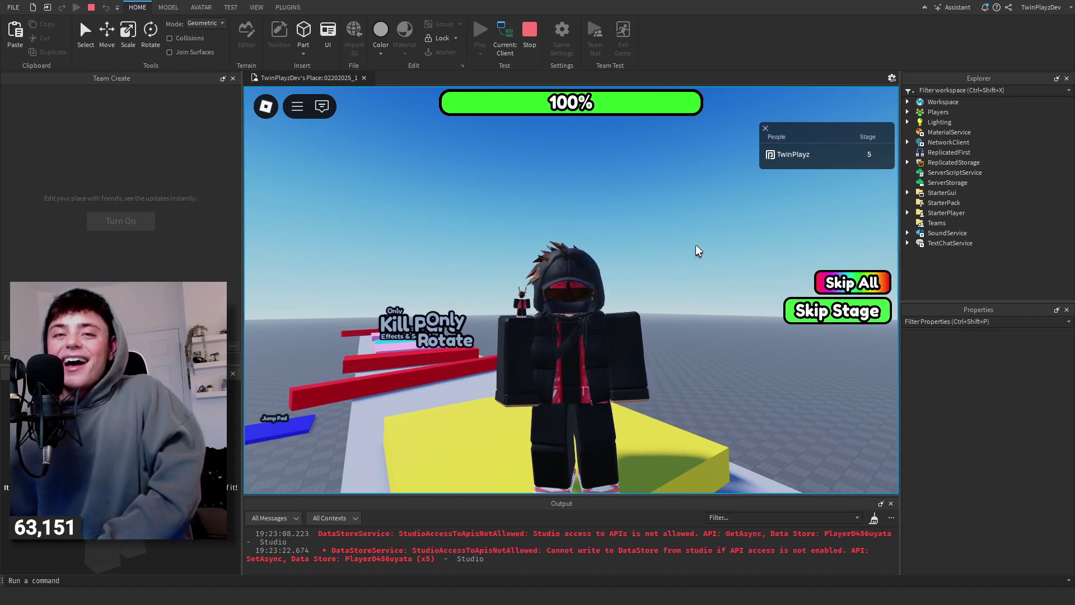
click(529, 44)
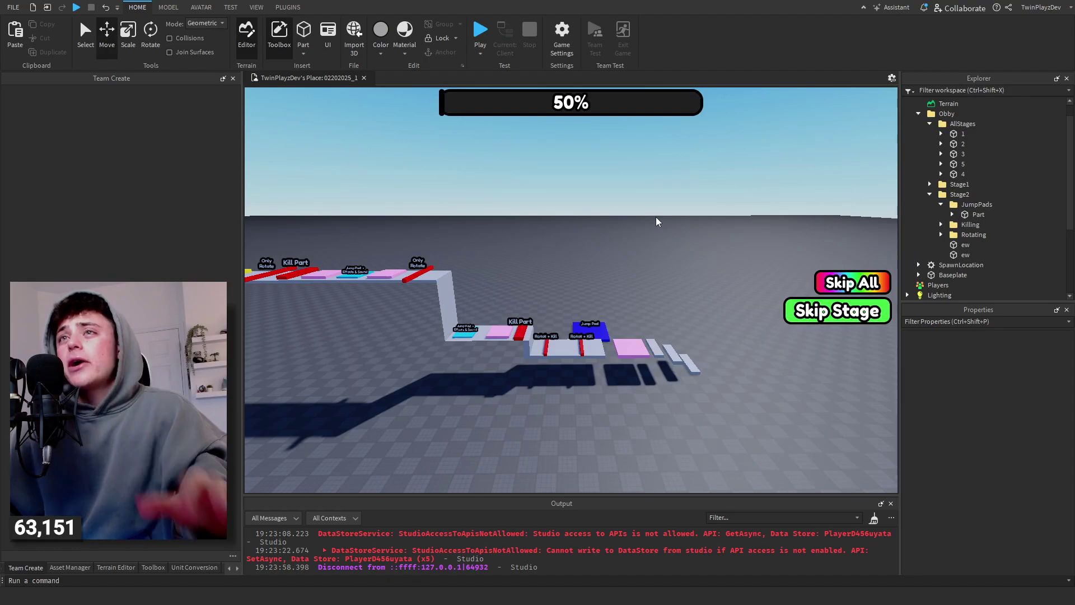
Step: Examine the RotateSpeed value and SpinKill effects inside Stage1's rotating kill bar, and look over the neighbouring bar
right_drag(656, 217, 623, 237)
scroll(623, 237, up, 4)
click(582, 261)
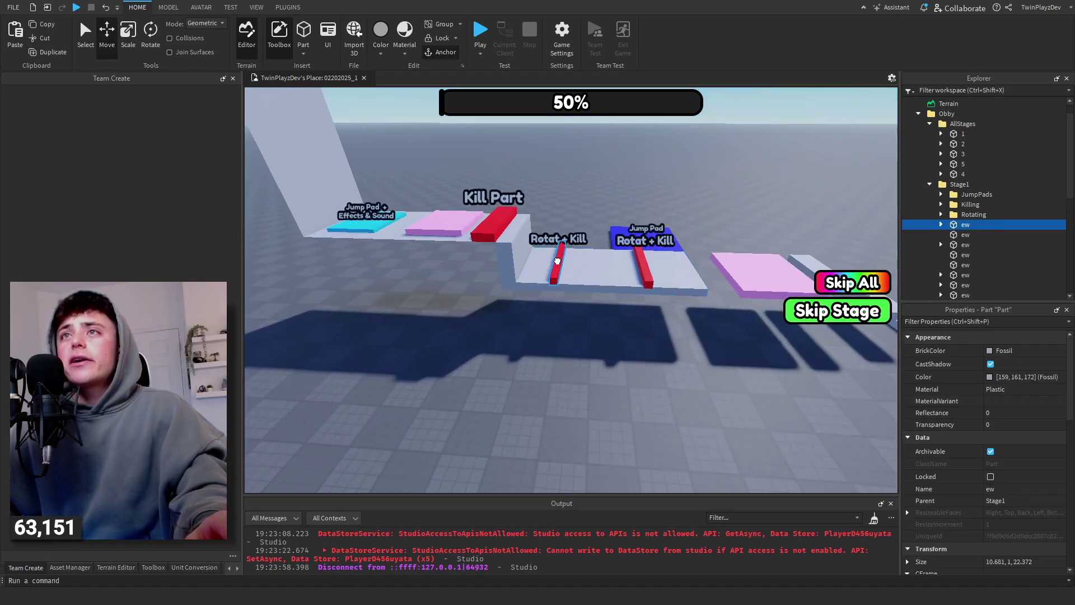
click(557, 261)
click(580, 209)
right_drag(580, 208, 543, 179)
scroll(593, 235, up, 3)
click(612, 252)
right_drag(612, 252, 650, 207)
scroll(612, 252, up, 2)
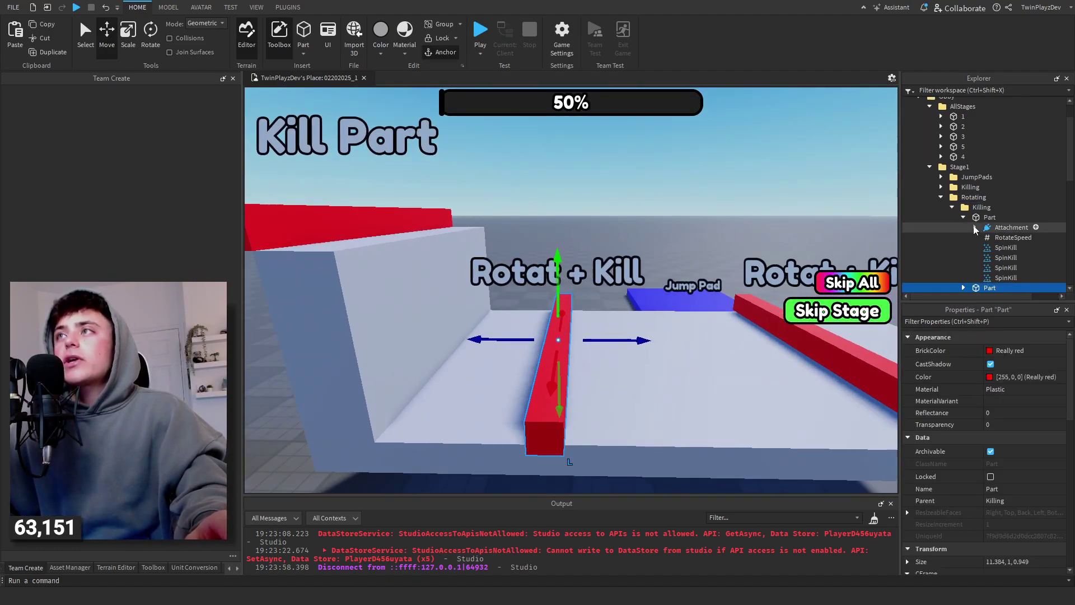
scroll(973, 226, down, 2)
click(963, 229)
scroll(975, 225, down, 3)
click(1001, 167)
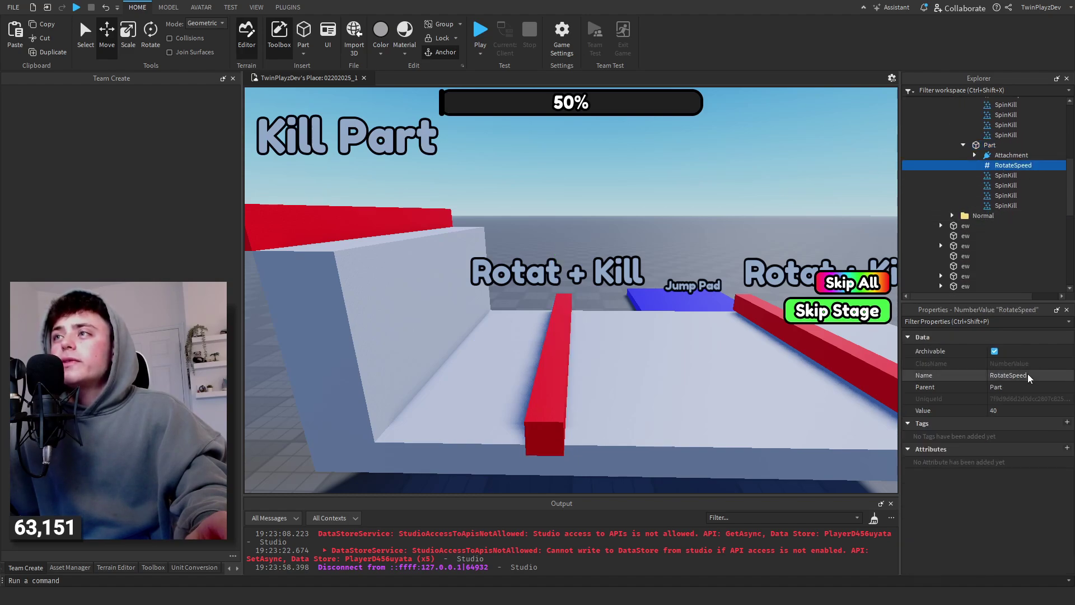
key(d)
right_drag(695, 271, 696, 261)
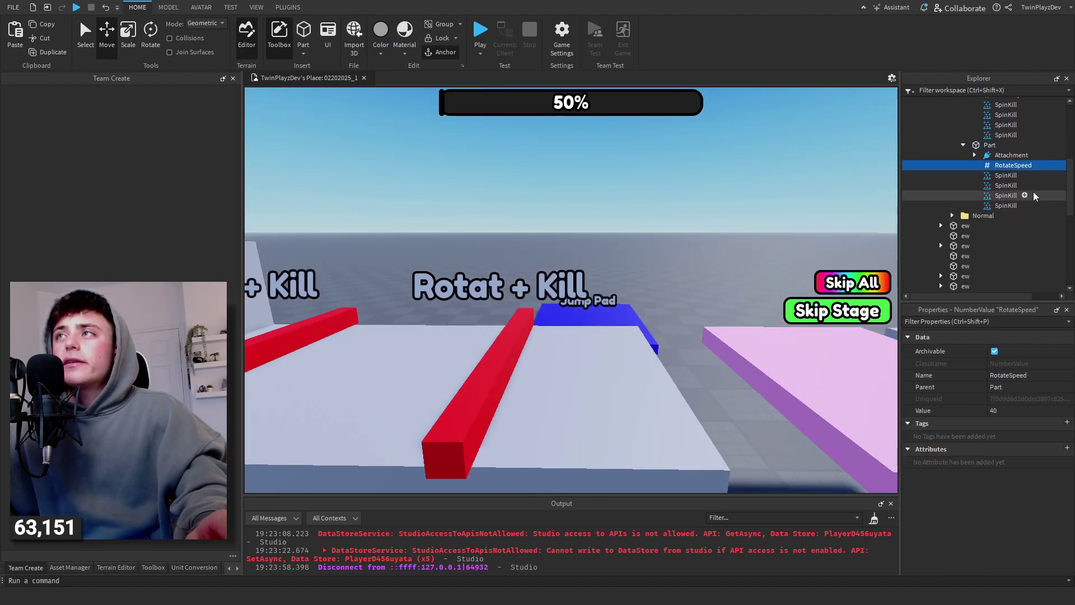
click(658, 225)
scroll(650, 219, down, 10)
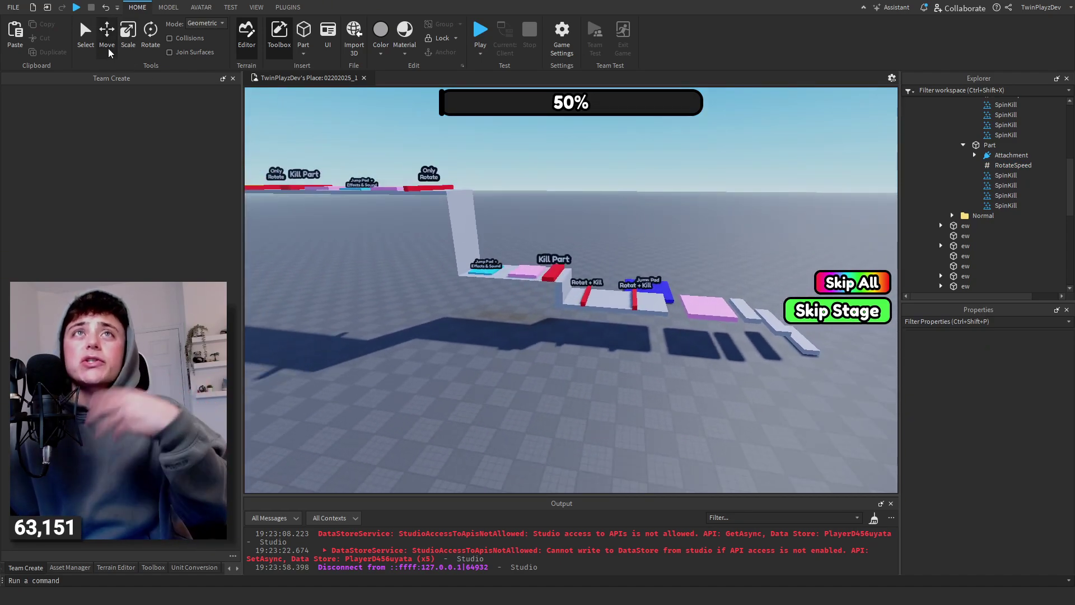
scroll(648, 192, down, 10)
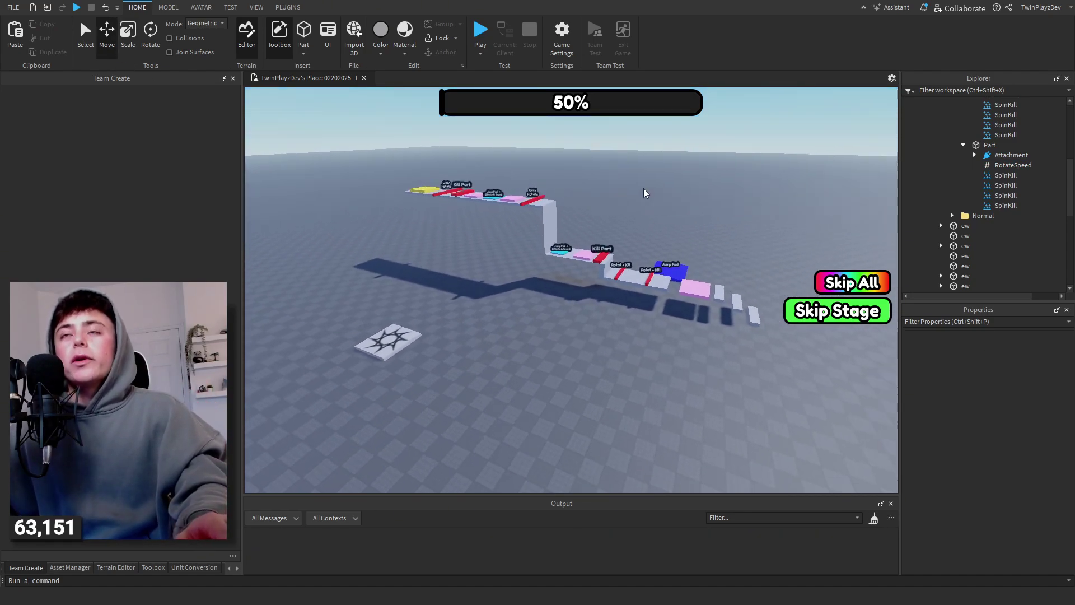
Step: Collapse the Rotating, Stage1, Stage2 and AllStages folders of the Obby
scroll(1033, 212, up, 1)
key(d)
scroll(1032, 208, up, 4)
click(946, 207)
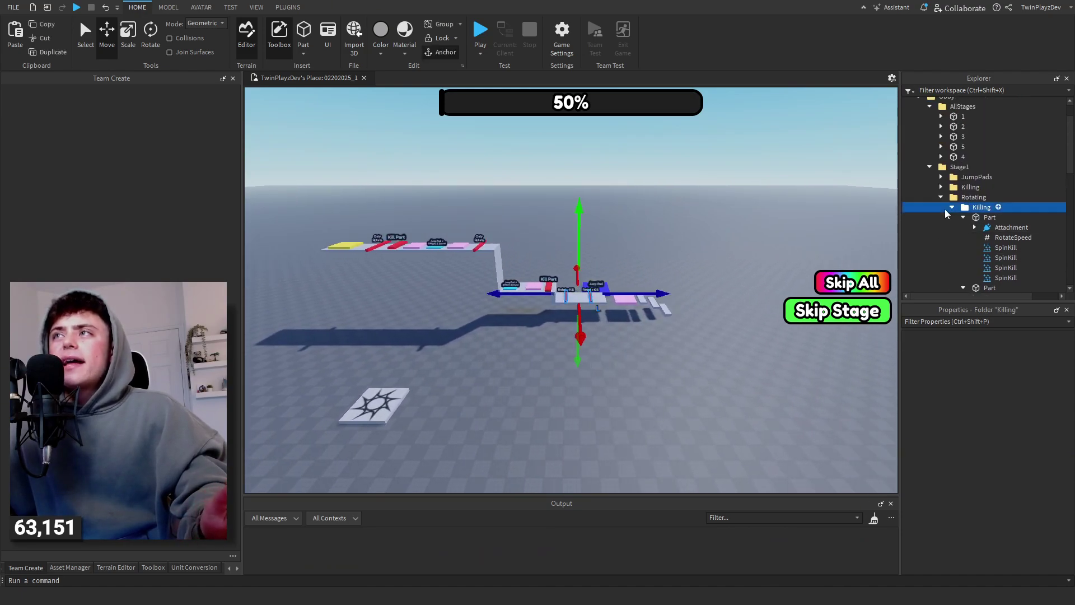
click(942, 195)
click(931, 157)
click(929, 167)
click(930, 176)
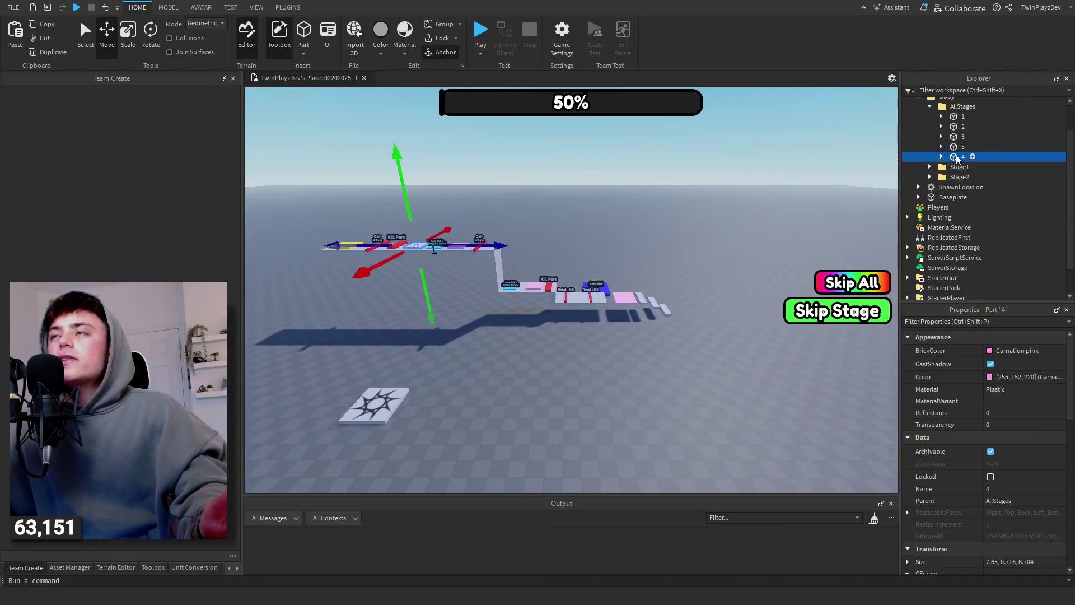
scroll(956, 154, up, 2)
click(930, 143)
Step: Clear the selection and publish the place's latest changes to Roblox
click(699, 191)
click(13, 7)
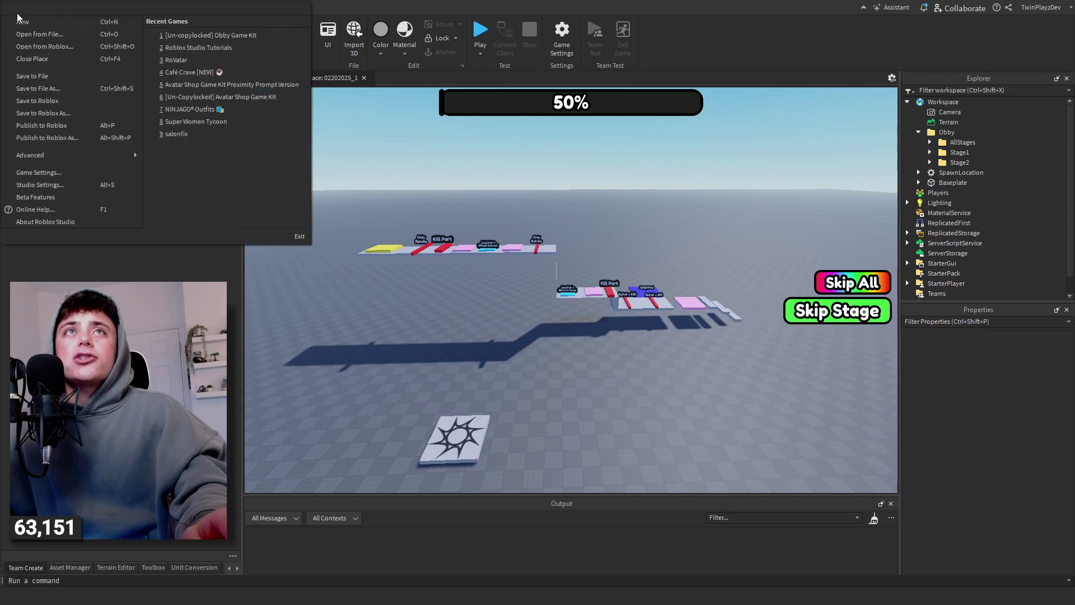
click(35, 126)
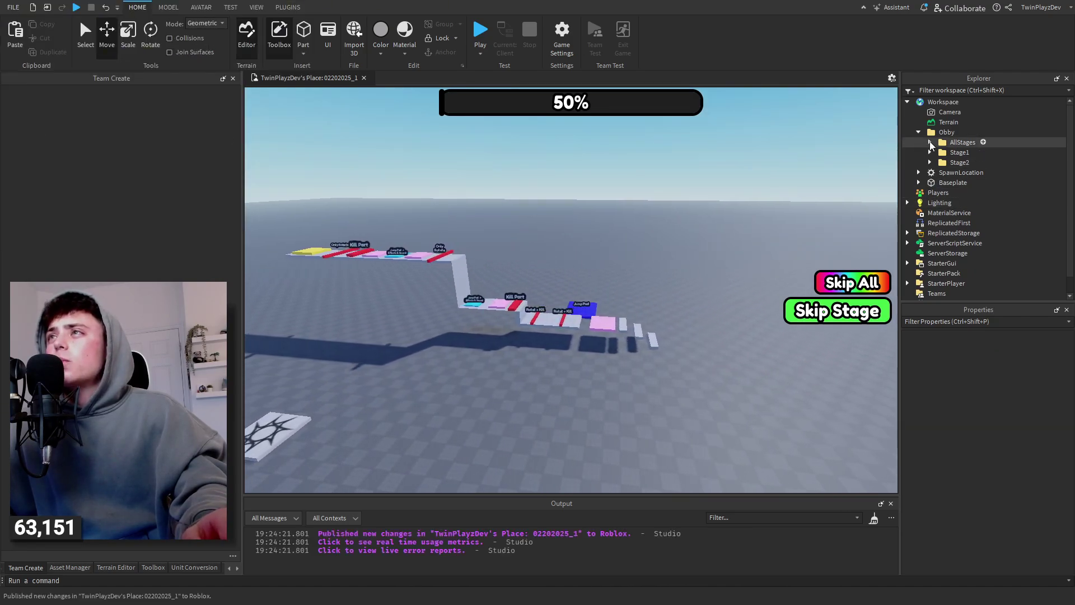